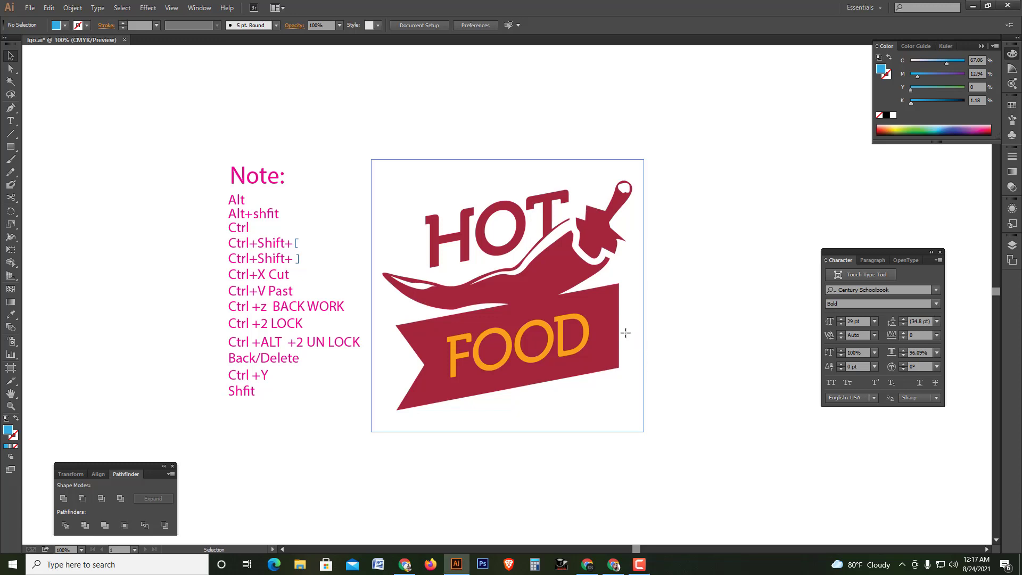
- Pen-trace the FOOD banner's four corners and left notch as a closed path with no fill
{"action": "key", "text": "ctrl"}
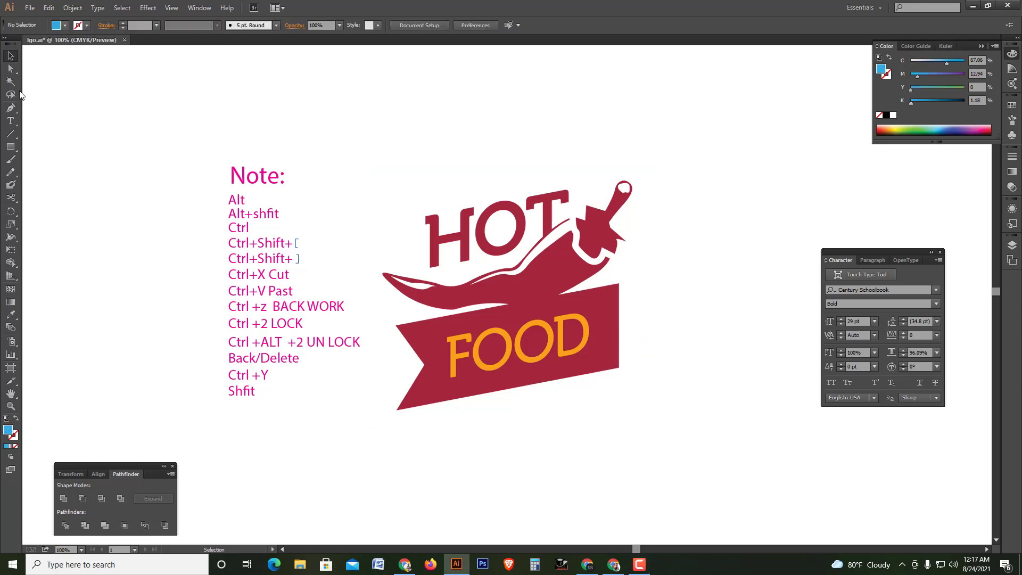
{"action": "left_click", "coordinate": [13, 108]}
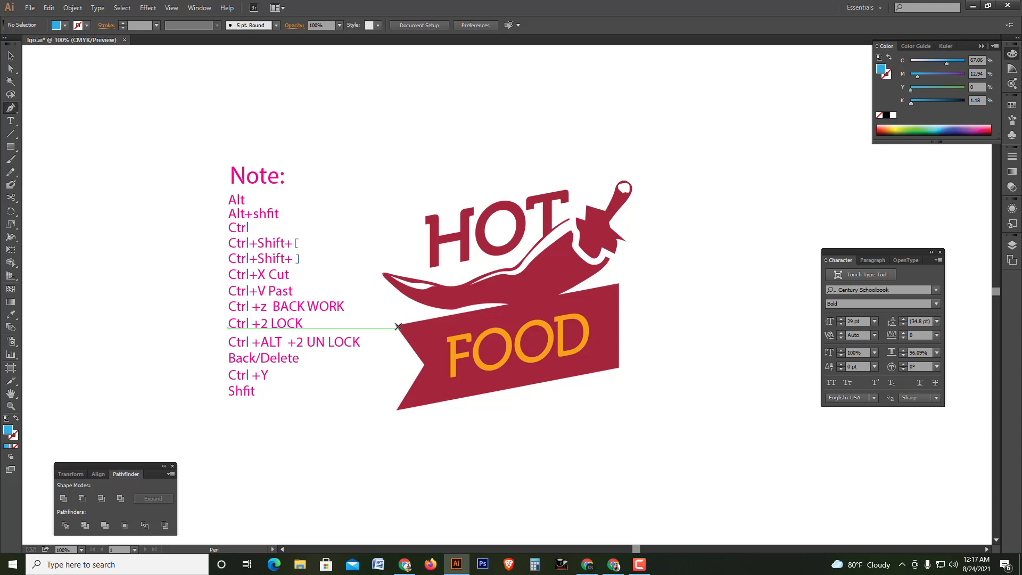
{"action": "left_click", "coordinate": [397, 328]}
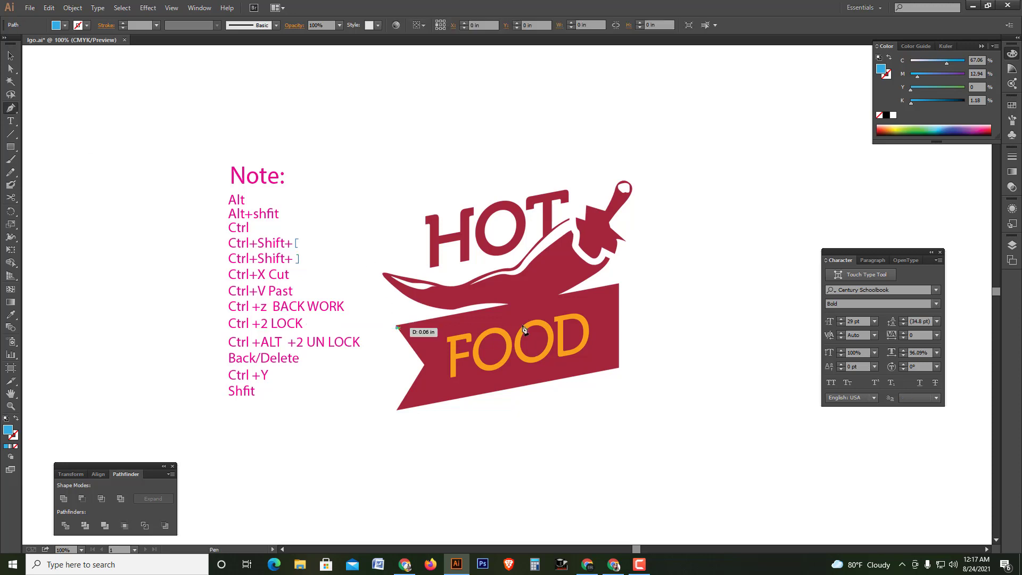
{"action": "left_click", "coordinate": [617, 284]}
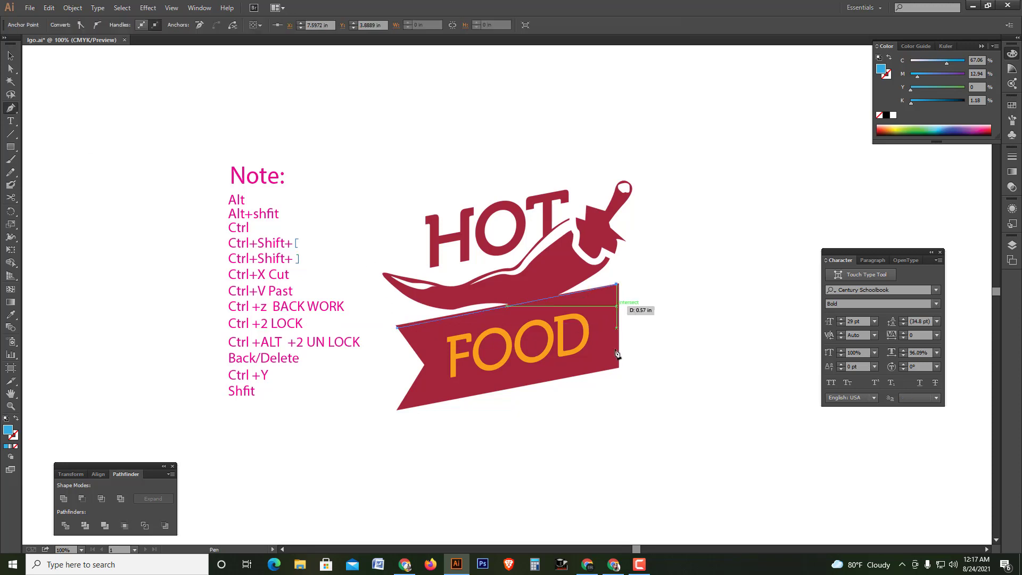
{"action": "left_click", "coordinate": [617, 367]}
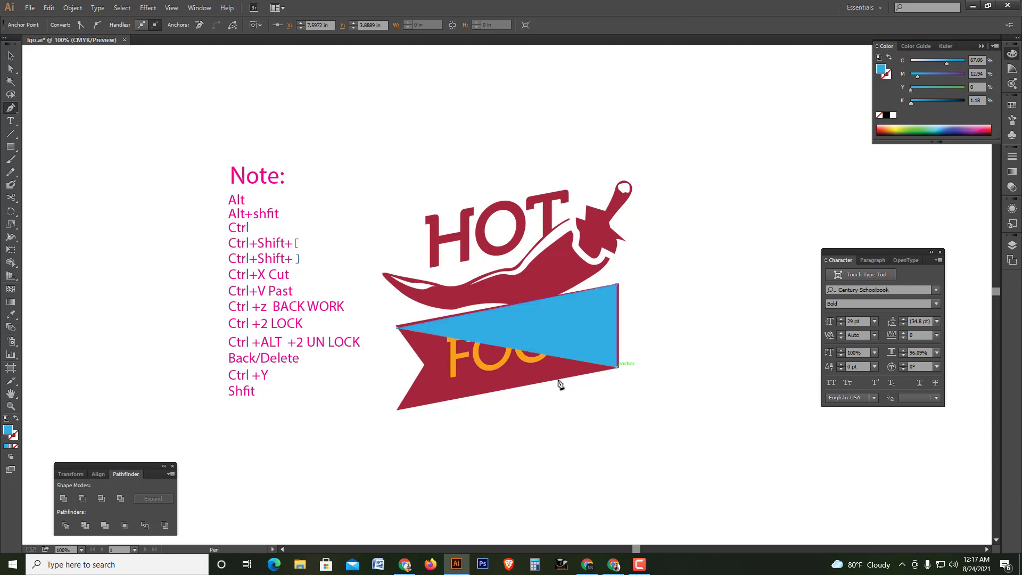
{"action": "left_click", "coordinate": [397, 411]}
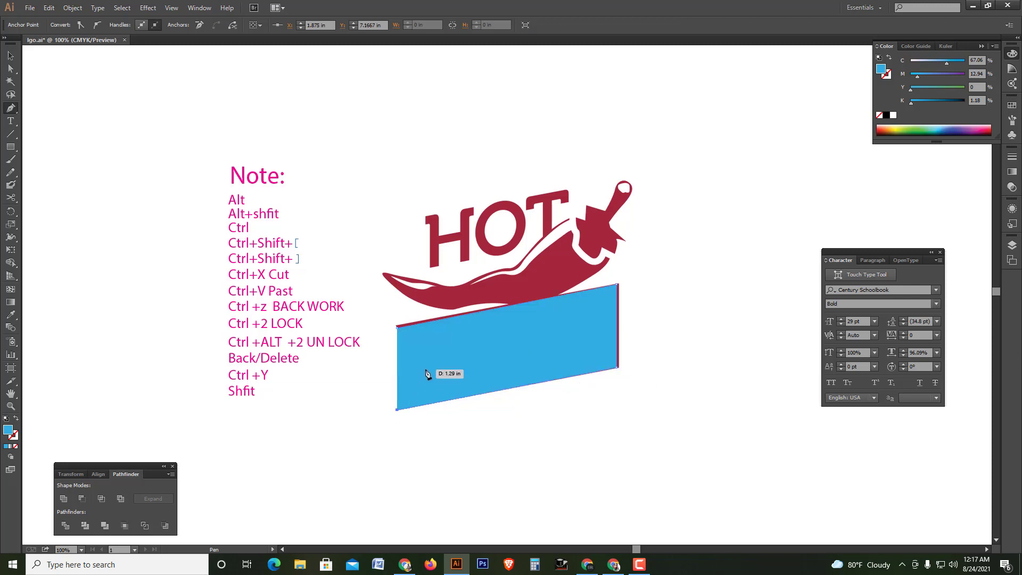
{"action": "key", "text": "shift+x"}
{"action": "left_click", "coordinate": [424, 362]}
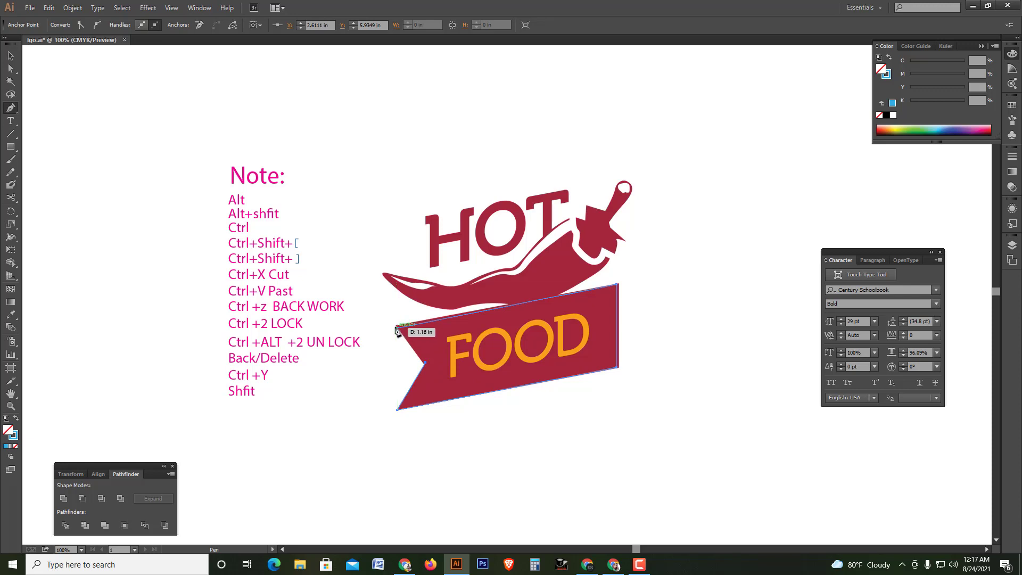
{"action": "left_click", "coordinate": [397, 326]}
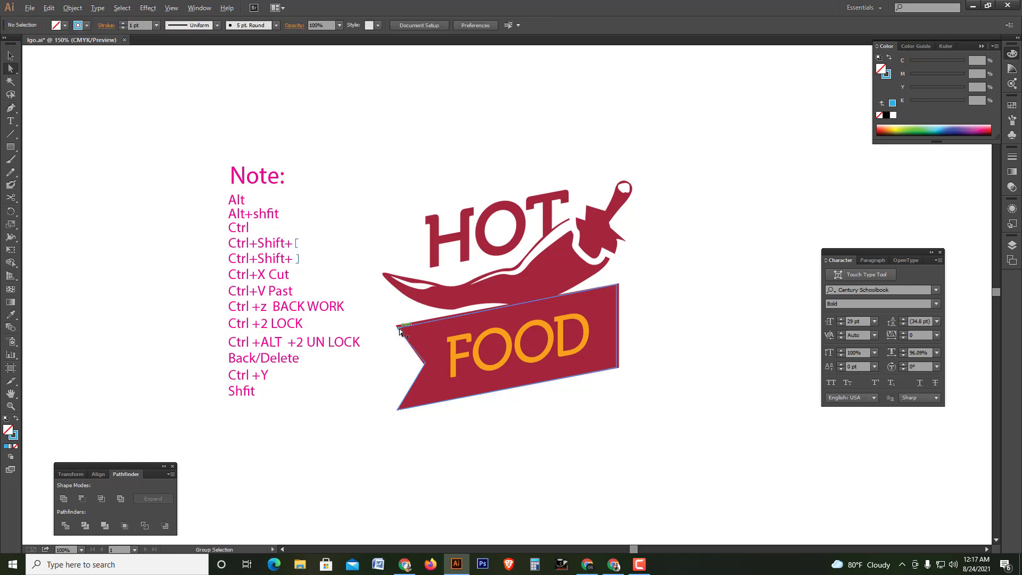
{"action": "scroll", "coordinate": [399, 331], "scroll_direction": "up", "scroll_amount": 2}
- Check the banner's left corner point, then deselect it
{"action": "left_click", "coordinate": [388, 320]}
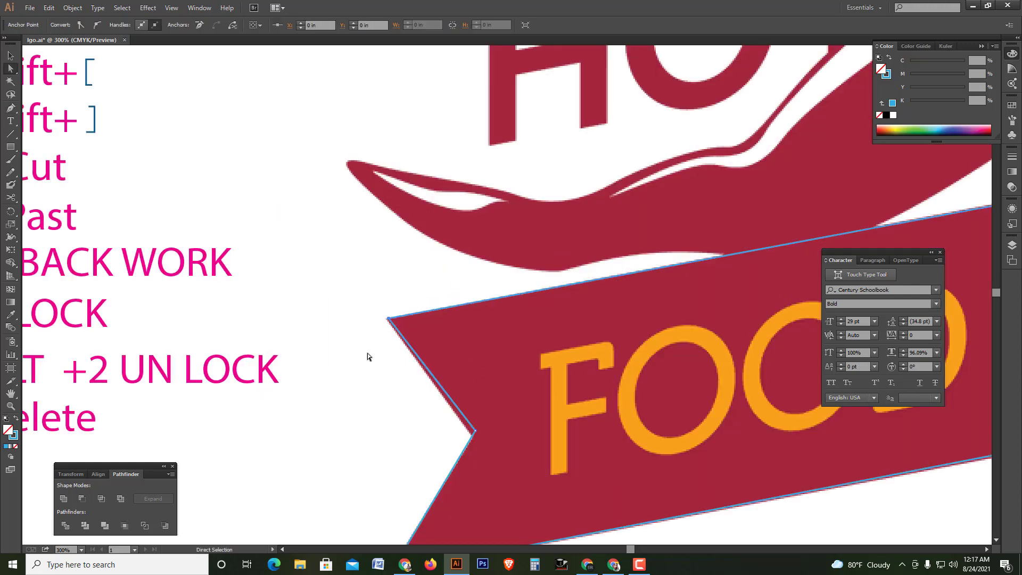
{"action": "left_click", "coordinate": [367, 352]}
{"action": "scroll", "coordinate": [367, 353], "scroll_direction": "down", "scroll_amount": 2}
- Zoom in and outline the stem-tip hole with three Pen points, closing it with a curve
{"action": "left_click", "coordinate": [10, 109]}
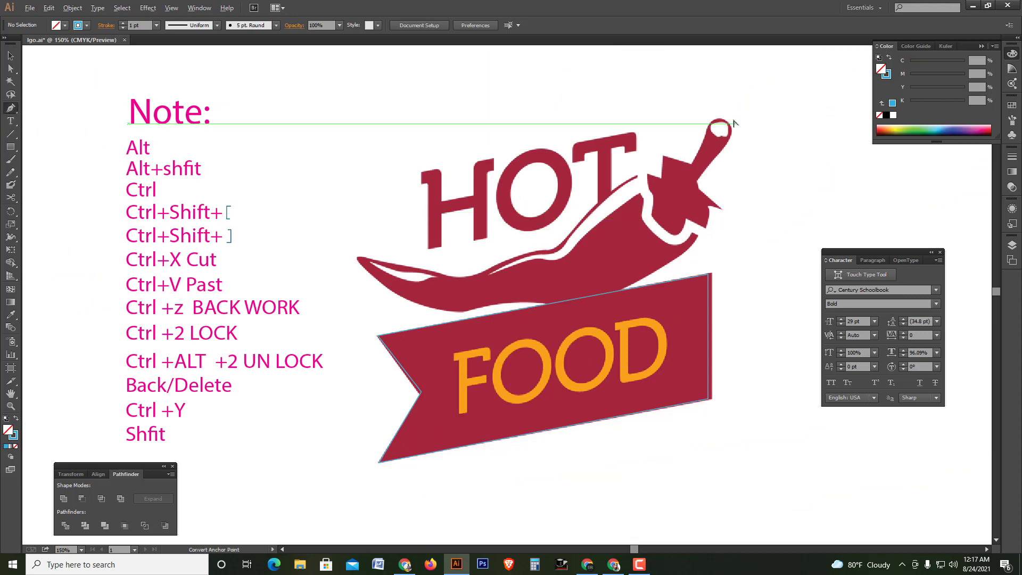
{"action": "scroll", "coordinate": [733, 124], "scroll_direction": "up", "scroll_amount": 1}
{"action": "scroll", "coordinate": [734, 143], "scroll_direction": "up", "scroll_amount": 2}
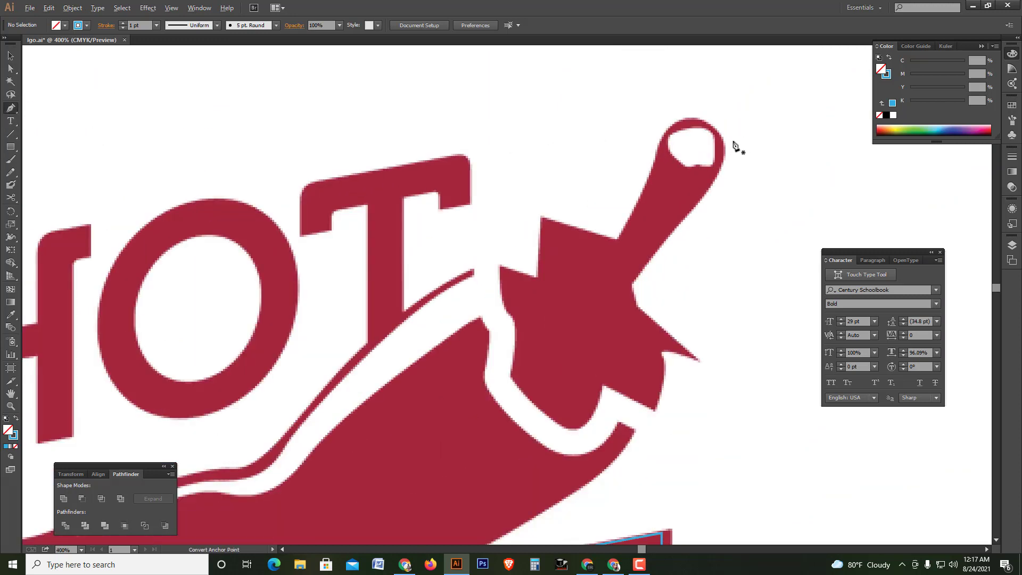
{"action": "left_click", "coordinate": [716, 142]}
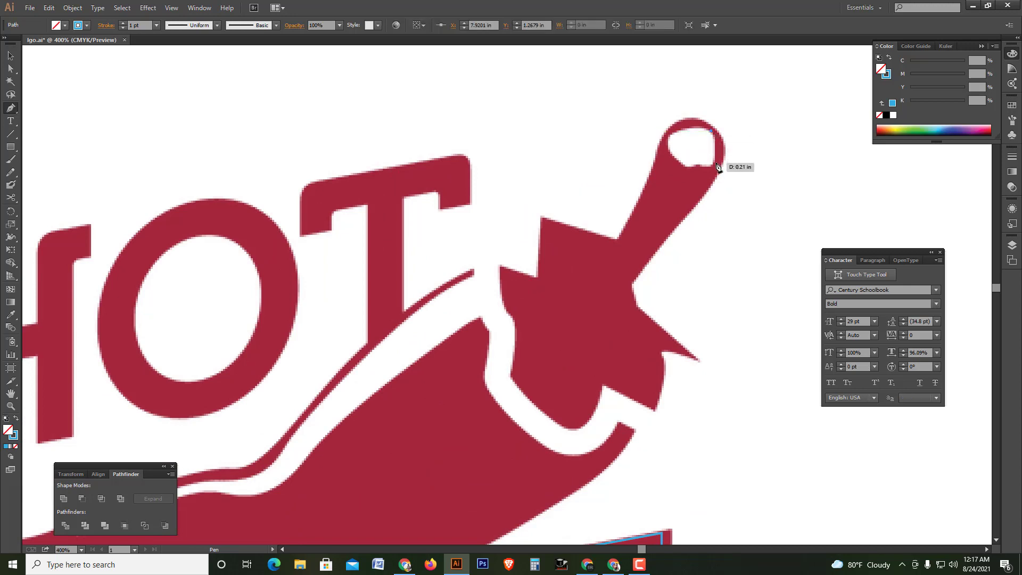
{"action": "left_click", "coordinate": [715, 165]}
{"action": "left_click", "coordinate": [669, 151]}
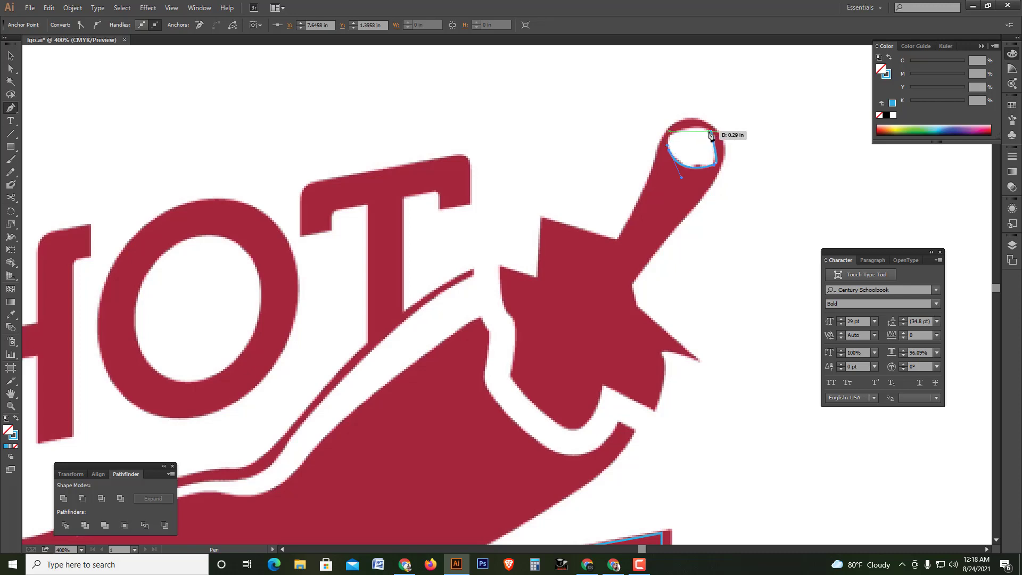
{"action": "left_click_drag", "start_coordinate": [711, 135], "coordinate": [747, 148]}
- Deselect the hole outline and start a new Pen path curving around the stem tip's right side
{"action": "key", "text": "a"}
{"action": "left_click", "coordinate": [81, 139]}
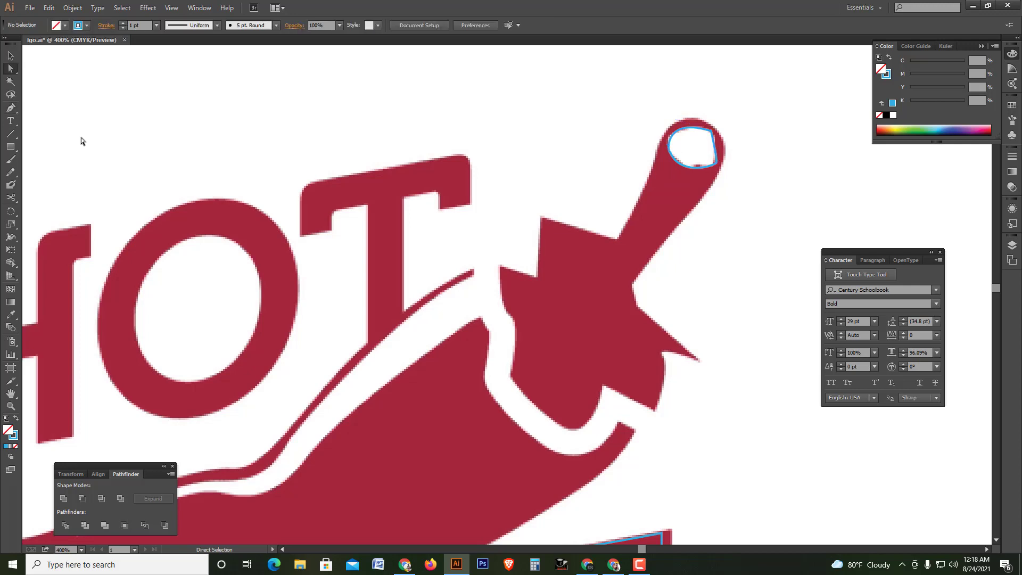
{"action": "left_click", "coordinate": [17, 109]}
{"action": "key", "text": "ctrl"}
{"action": "left_click", "coordinate": [698, 119]}
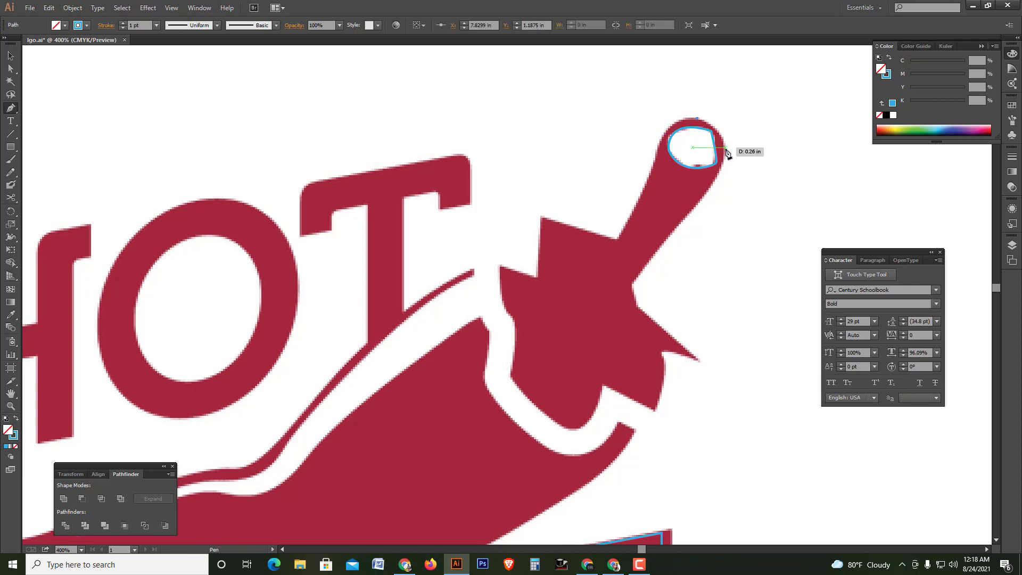
{"action": "left_click_drag", "start_coordinate": [725, 148], "coordinate": [726, 163]}
{"action": "left_click_drag", "start_coordinate": [727, 158], "coordinate": [726, 156]}
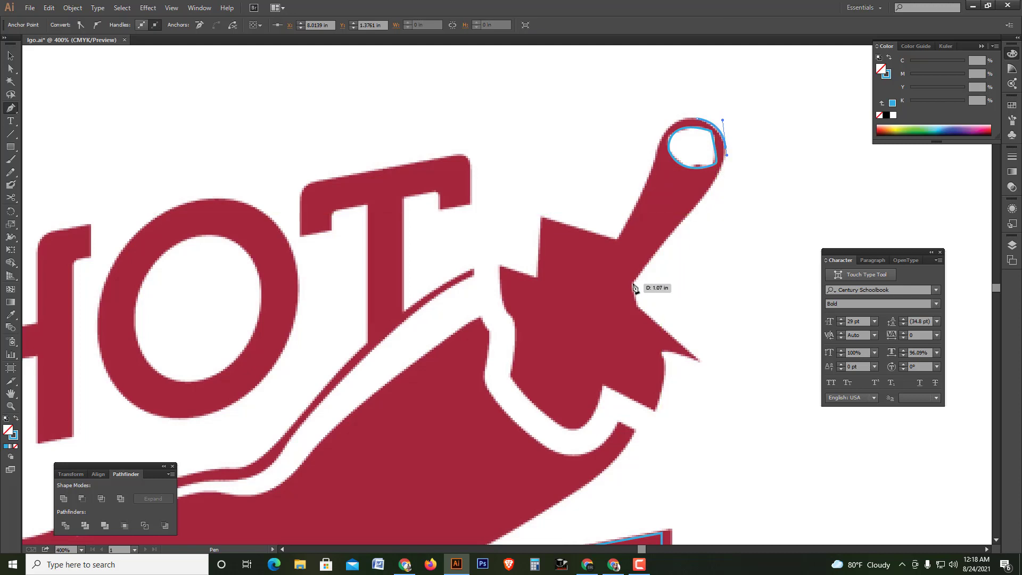
- Run anchors down the stem's right edge to the first leaf notch and tip, undoing one misplaced point
{"action": "left_click_drag", "start_coordinate": [633, 283], "coordinate": [599, 290]}
{"action": "key", "text": "ctrl+z"}
{"action": "scroll", "coordinate": [687, 218], "scroll_direction": "up", "scroll_amount": 2}
{"action": "mouse_move", "coordinate": [690, 215]}
{"action": "left_mouse_down"}
{"action": "mouse_move", "coordinate": [675, 247]}
{"action": "mouse_move", "coordinate": [624, 291]}
{"action": "left_mouse_up"}
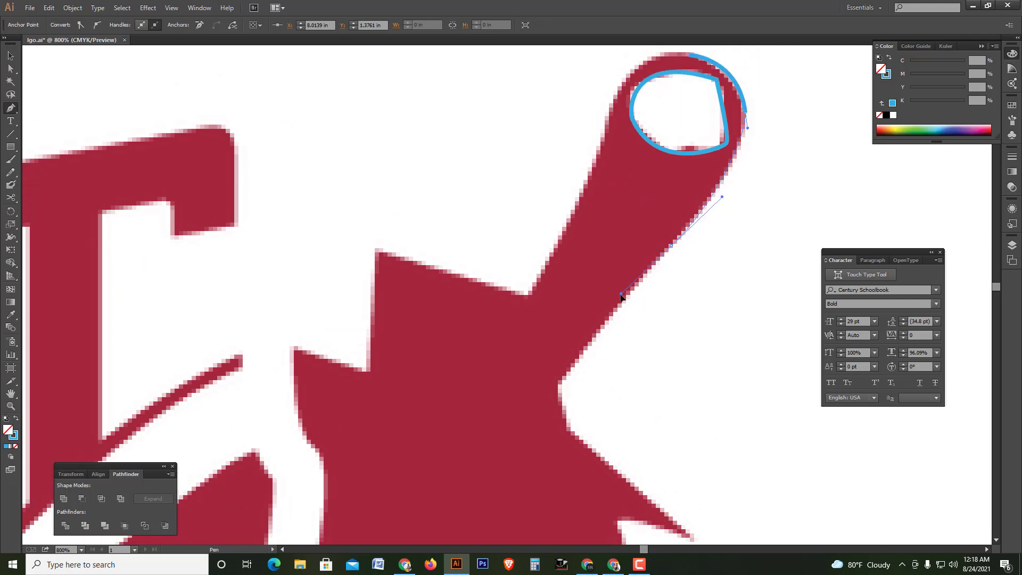
{"action": "left_click", "coordinate": [555, 384]}
{"action": "left_click_drag", "start_coordinate": [555, 384], "coordinate": [468, 289]}
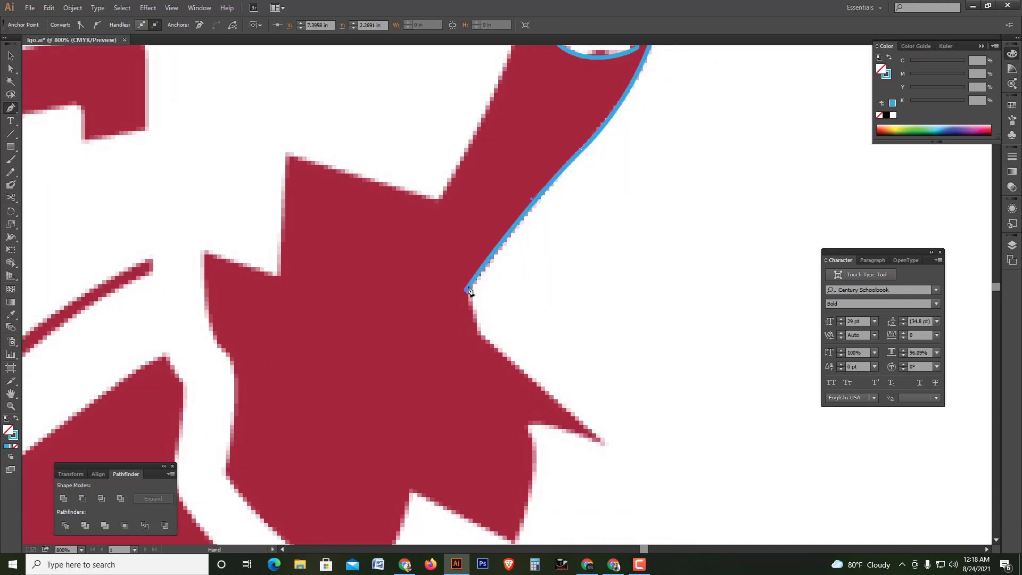
{"action": "left_click", "coordinate": [481, 335]}
{"action": "left_click", "coordinate": [607, 444]}
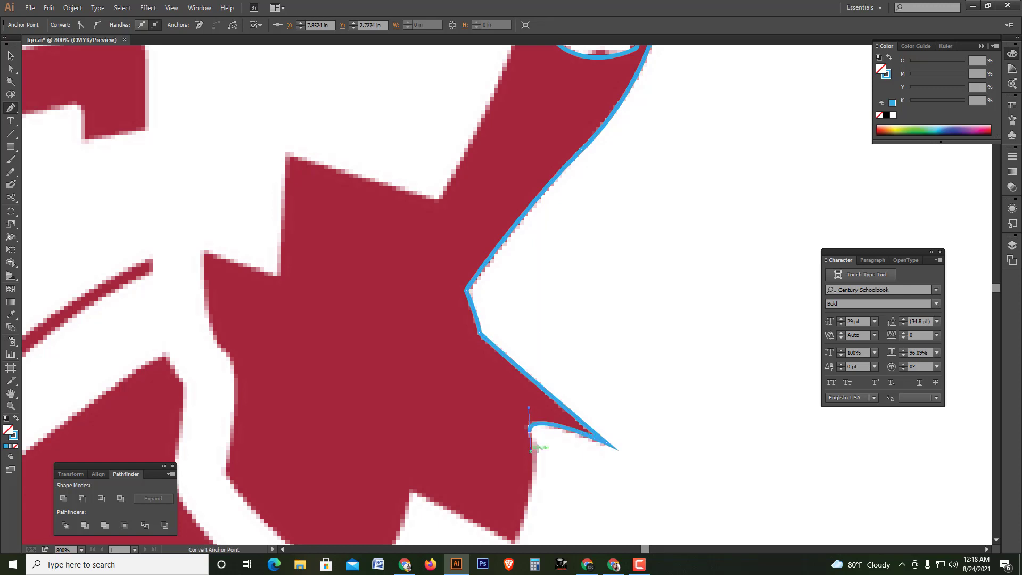
{"action": "key", "text": "ctrl+minus"}
- Carry the outline below the leaf tip, along the cap's lower edge and up its left side
{"action": "scroll", "coordinate": [541, 444], "scroll_direction": "down", "scroll_amount": 3}
{"action": "left_click", "coordinate": [576, 396]}
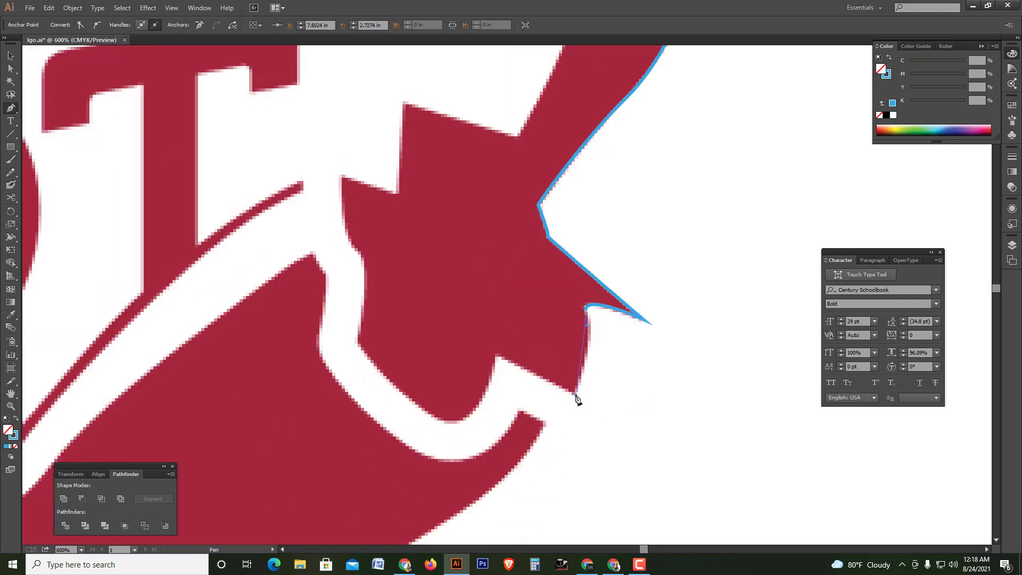
{"action": "left_click_drag", "start_coordinate": [562, 414], "coordinate": [568, 410]}
{"action": "left_click", "coordinate": [575, 395]}
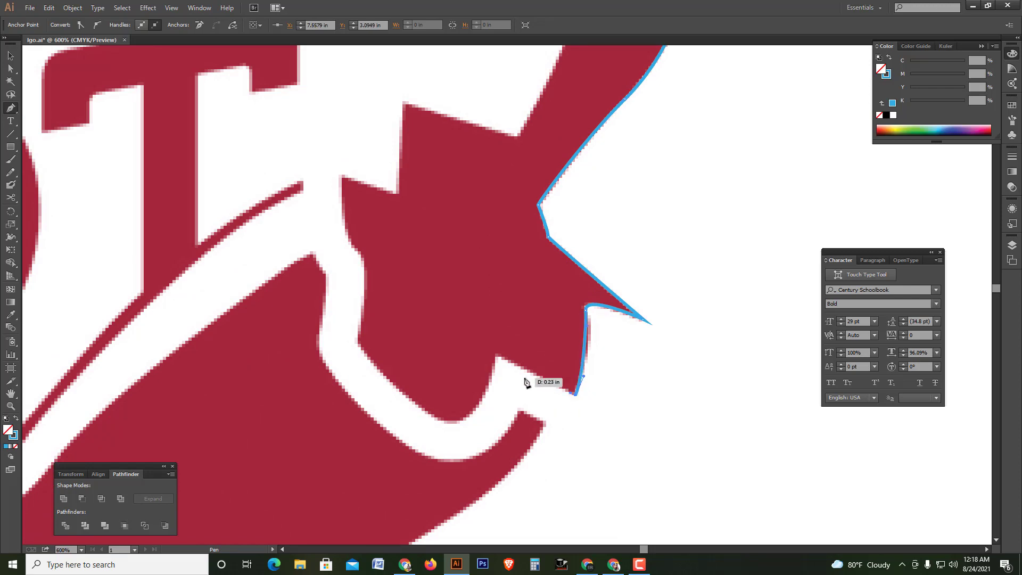
{"action": "left_click", "coordinate": [496, 353]}
{"action": "left_click_drag", "start_coordinate": [428, 414], "coordinate": [426, 412]}
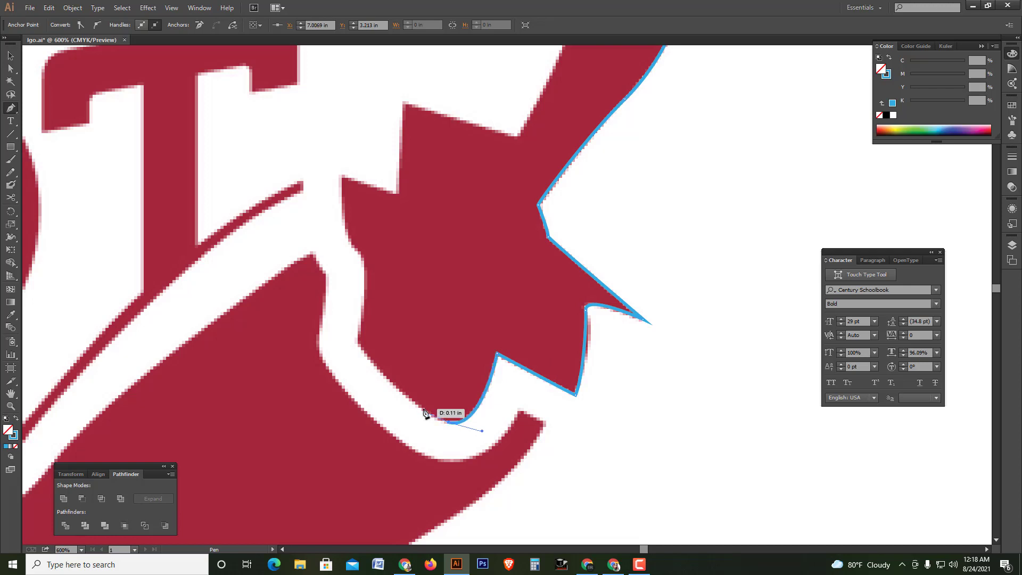
{"action": "mouse_move", "coordinate": [360, 346]}
{"action": "left_mouse_down"}
{"action": "mouse_move", "coordinate": [351, 317]}
{"action": "mouse_move", "coordinate": [360, 259]}
{"action": "left_mouse_up"}
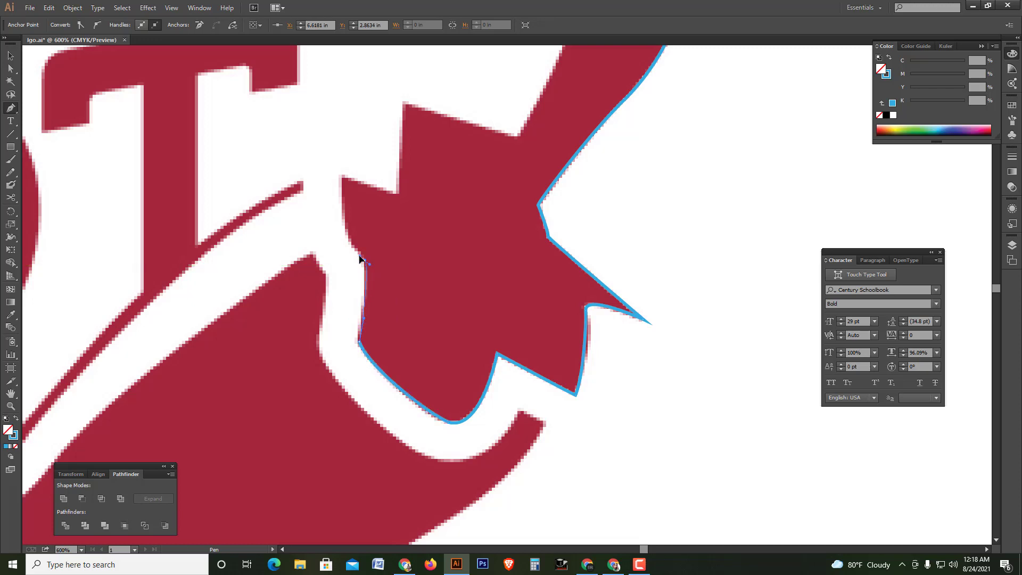
{"action": "left_click", "coordinate": [343, 219]}
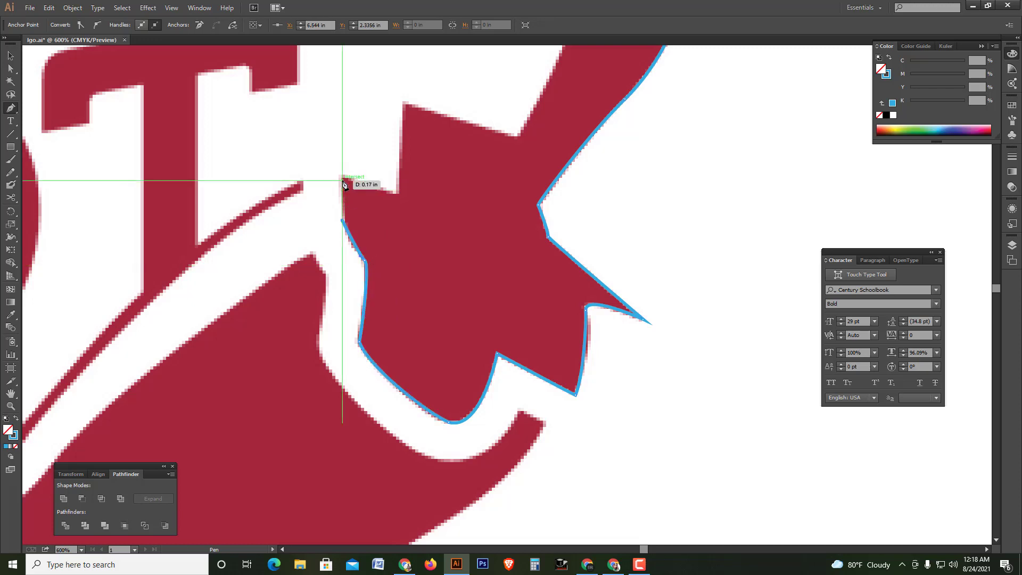
- Add points at the leaf peaks and leaf-stem junction, then curve back around the stem tip to close
{"action": "left_click", "coordinate": [342, 178]}
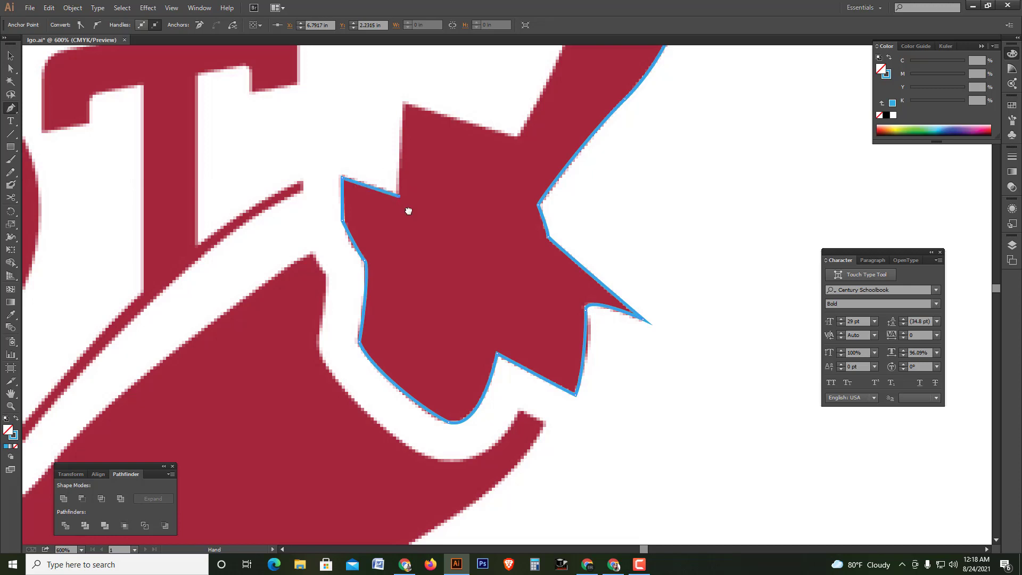
{"action": "left_click_drag", "start_coordinate": [409, 212], "coordinate": [434, 318]}
{"action": "left_click", "coordinate": [429, 209]}
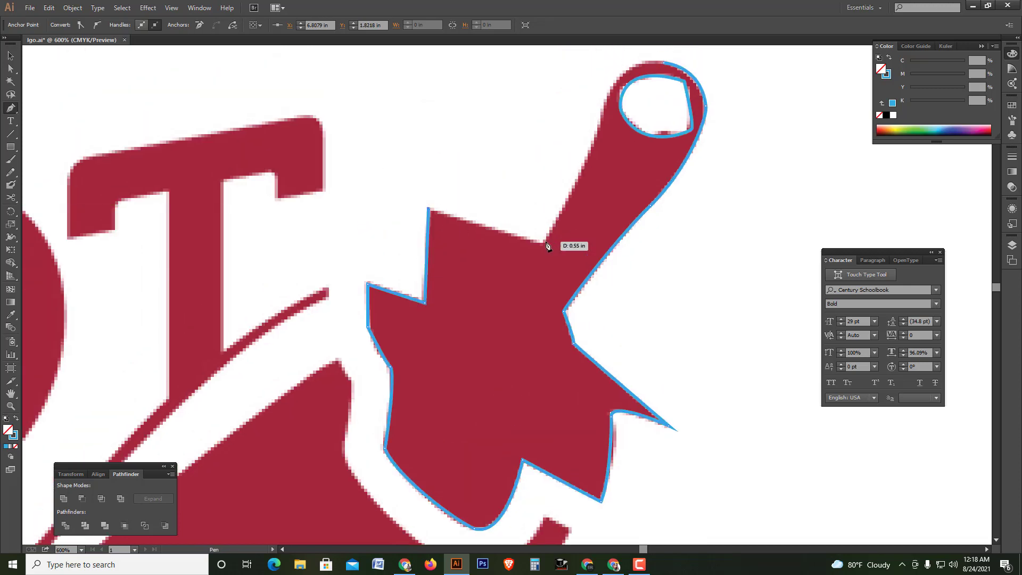
{"action": "left_click", "coordinate": [544, 242]}
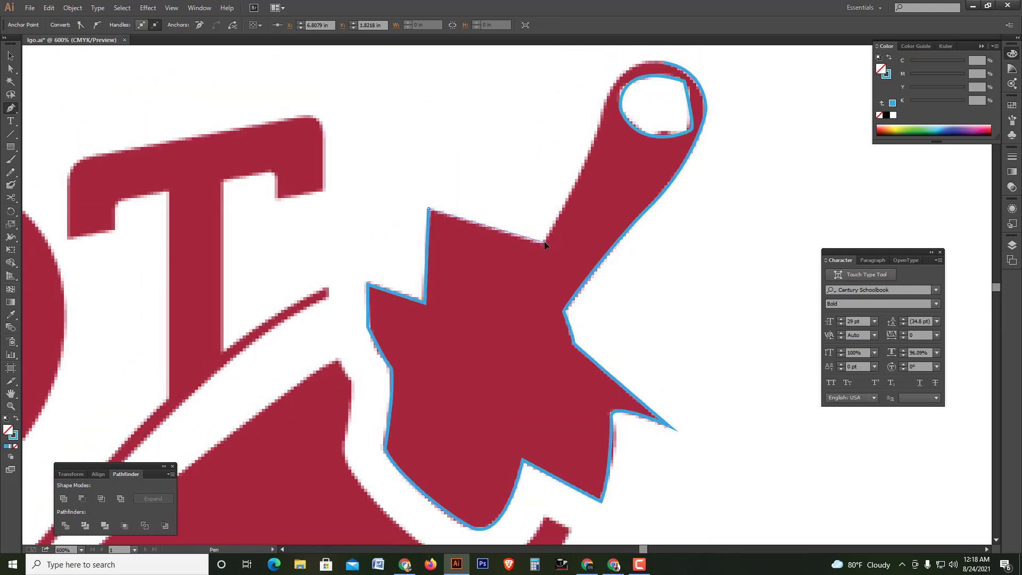
{"action": "left_click", "coordinate": [600, 106]}
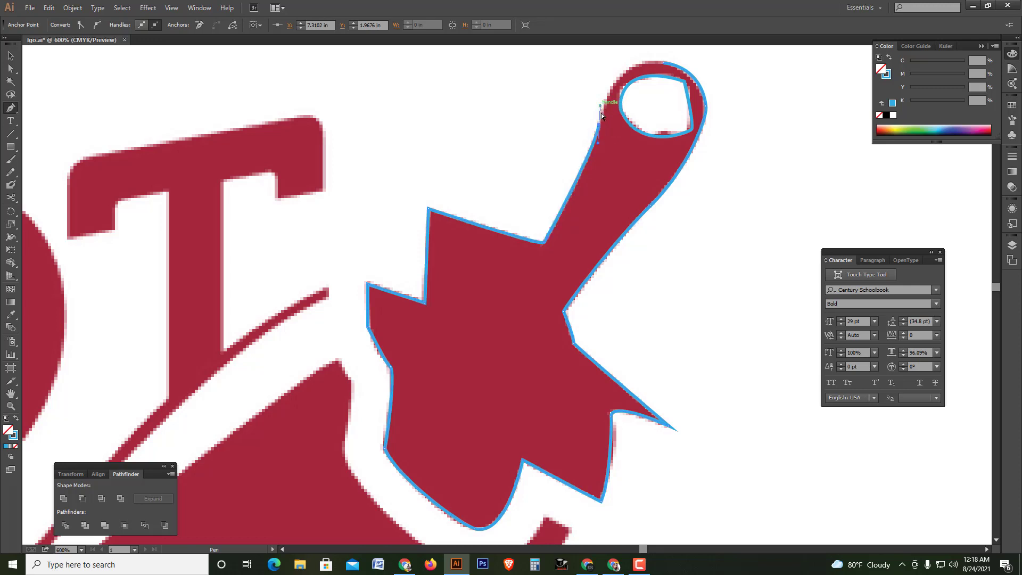
{"action": "left_click_drag", "start_coordinate": [607, 106], "coordinate": [583, 166]}
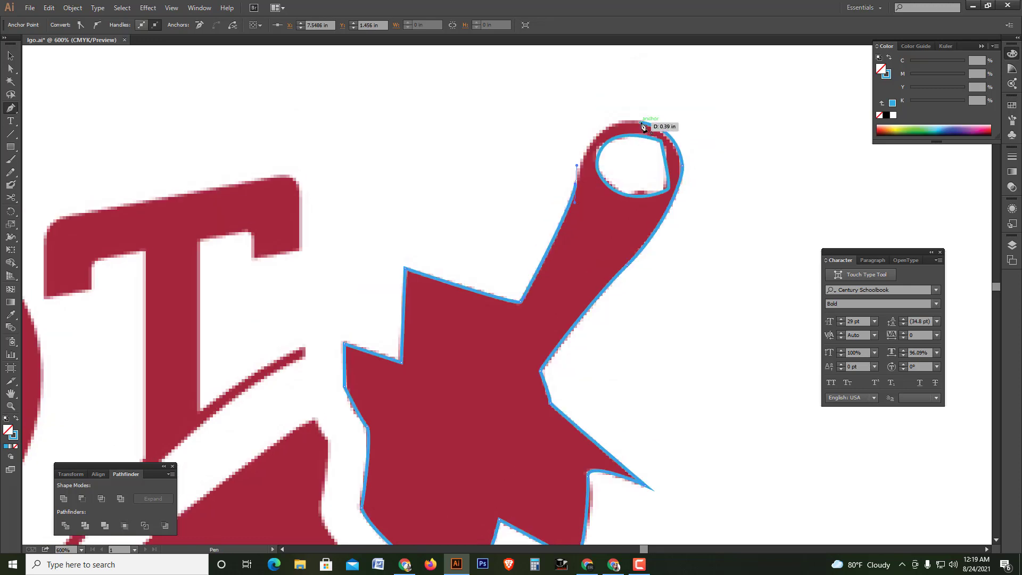
{"action": "left_click_drag", "start_coordinate": [642, 124], "coordinate": [691, 132]}
- Deselect the finished stem outline and zoom out to frame the chili's stem leaf
{"action": "key", "text": "v"}
{"action": "left_click", "coordinate": [714, 239]}
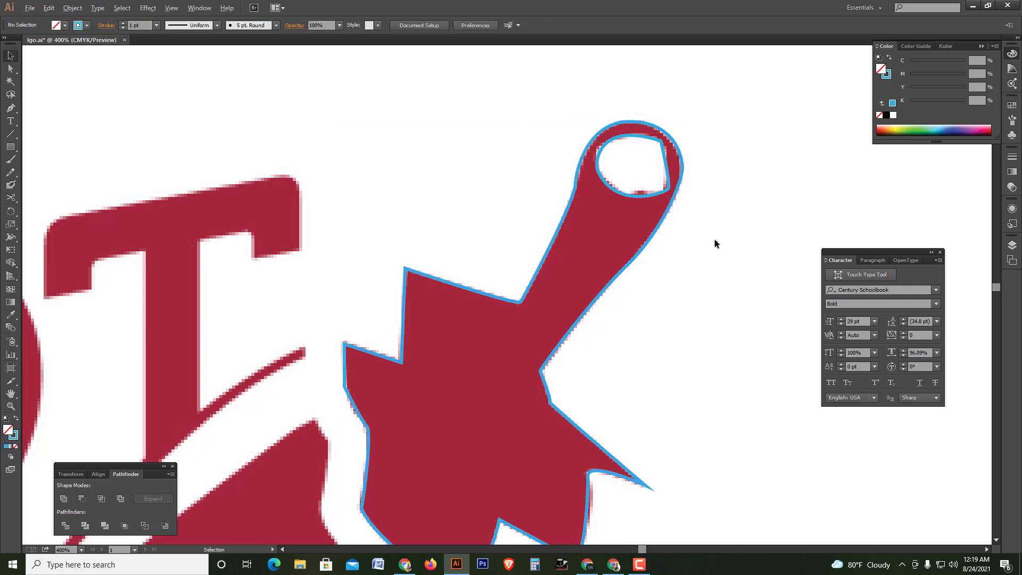
{"action": "key", "text": "ctrl+minus"}
{"action": "scroll", "coordinate": [691, 266], "scroll_direction": "down", "scroll_amount": 2}
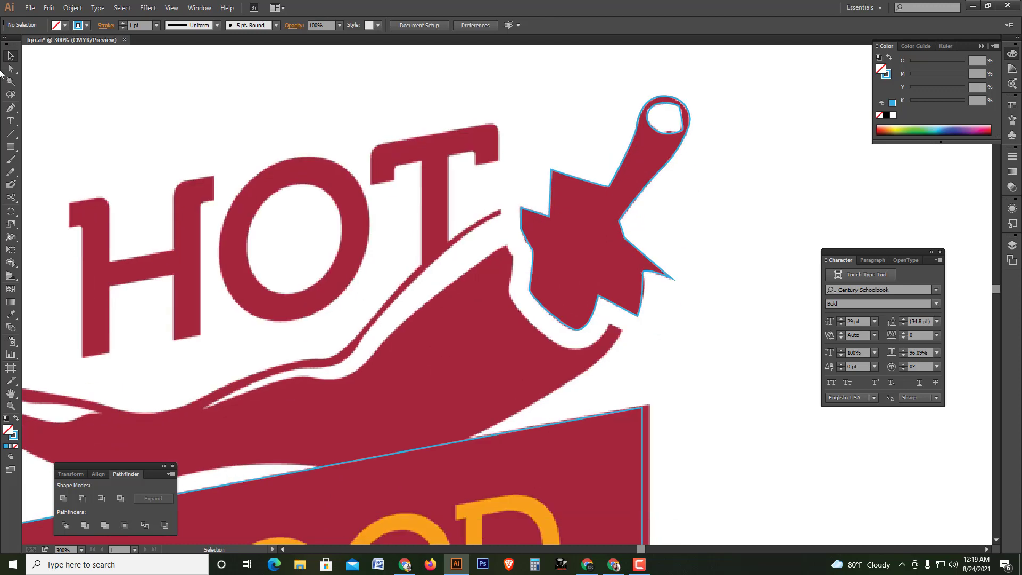
{"action": "left_click", "coordinate": [11, 108]}
{"action": "left_click_drag", "start_coordinate": [455, 302], "coordinate": [476, 246]}
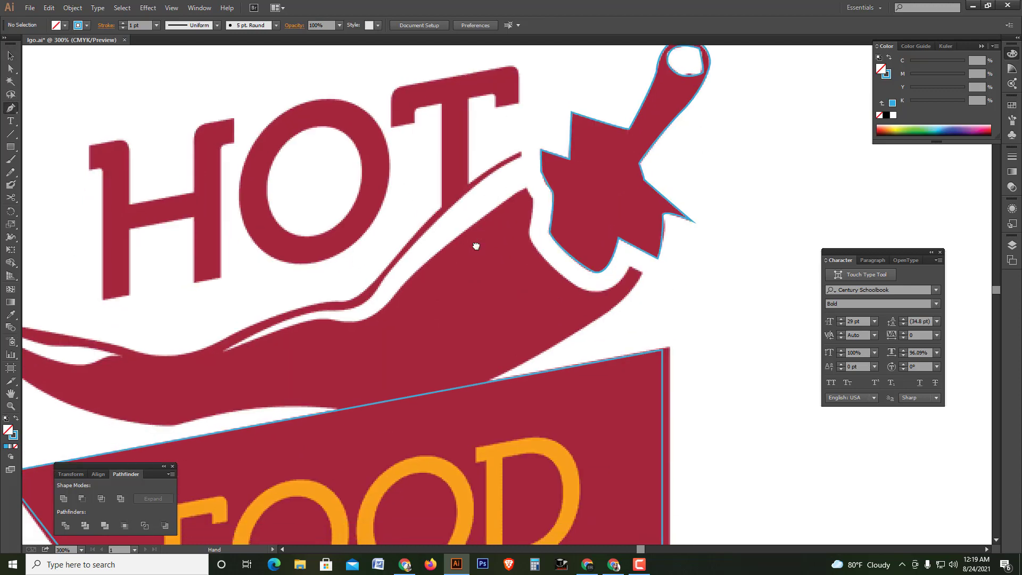
{"action": "scroll", "coordinate": [612, 291], "scroll_direction": "up", "scroll_amount": 2}
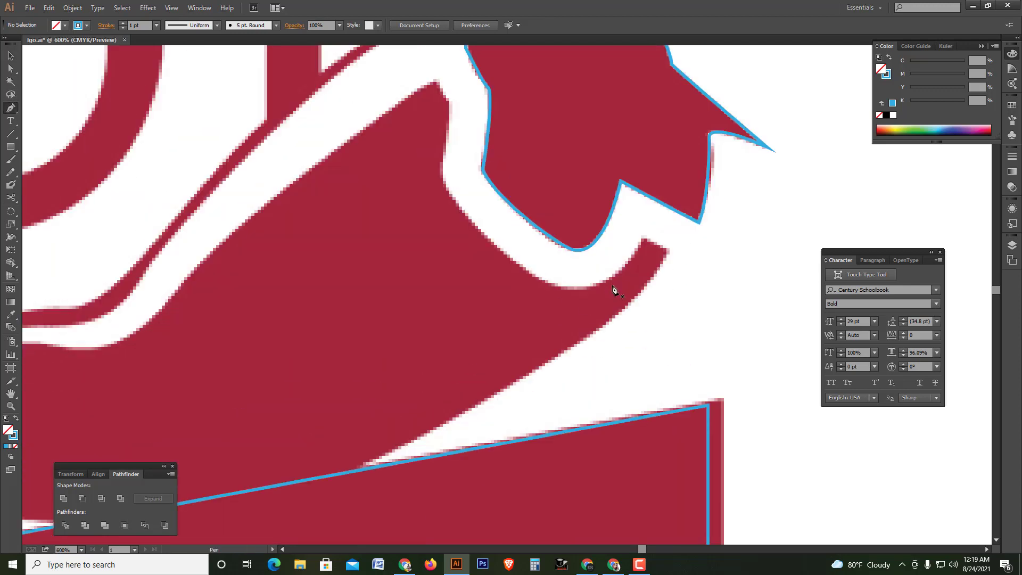
- Start a new path below the leaf, curving down the underside to the wedge tip and lower edge
{"action": "left_click", "coordinate": [613, 273]}
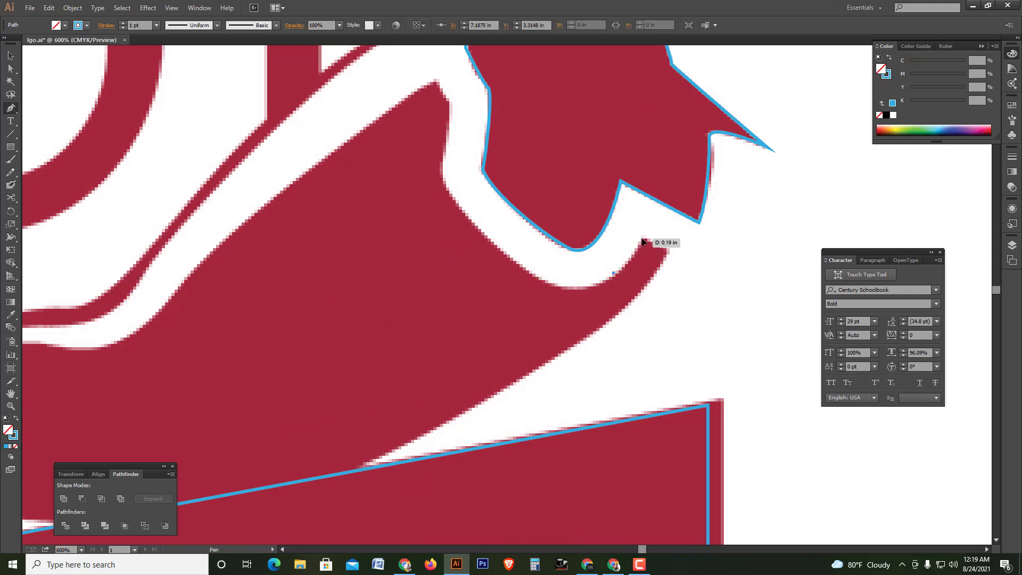
{"action": "left_click_drag", "start_coordinate": [641, 256], "coordinate": [642, 221]}
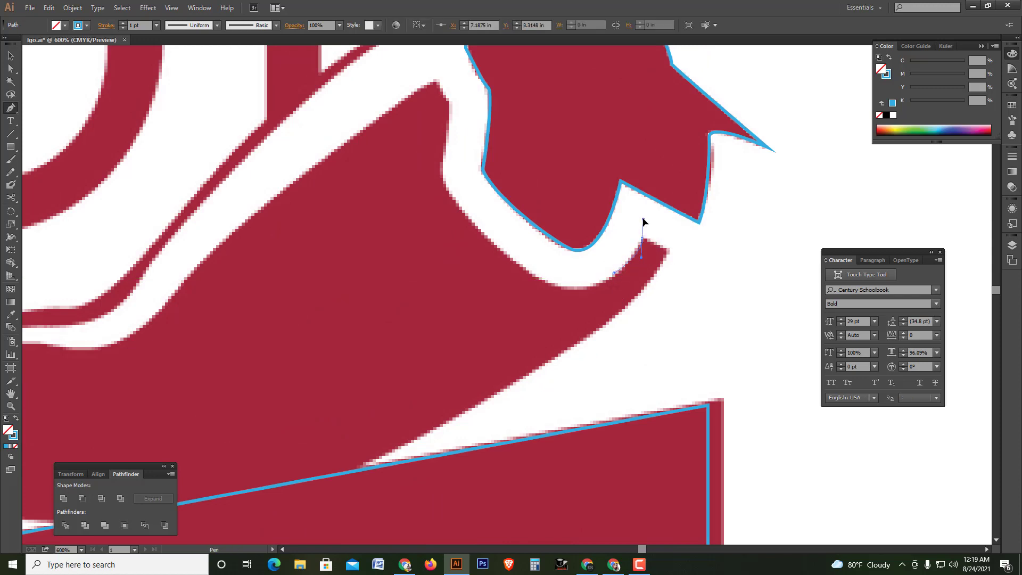
{"action": "left_click", "coordinate": [669, 249]}
{"action": "mouse_move", "coordinate": [557, 357]}
{"action": "left_mouse_down"}
{"action": "mouse_move", "coordinate": [503, 372]}
{"action": "mouse_move", "coordinate": [485, 396]}
{"action": "left_mouse_up"}
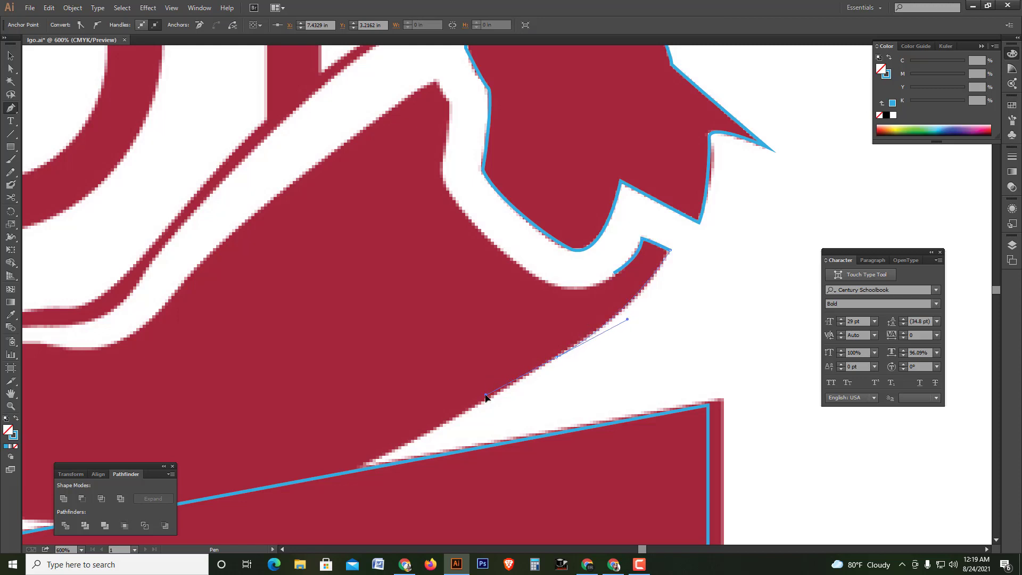
{"action": "left_click_drag", "start_coordinate": [500, 360], "coordinate": [567, 283]}
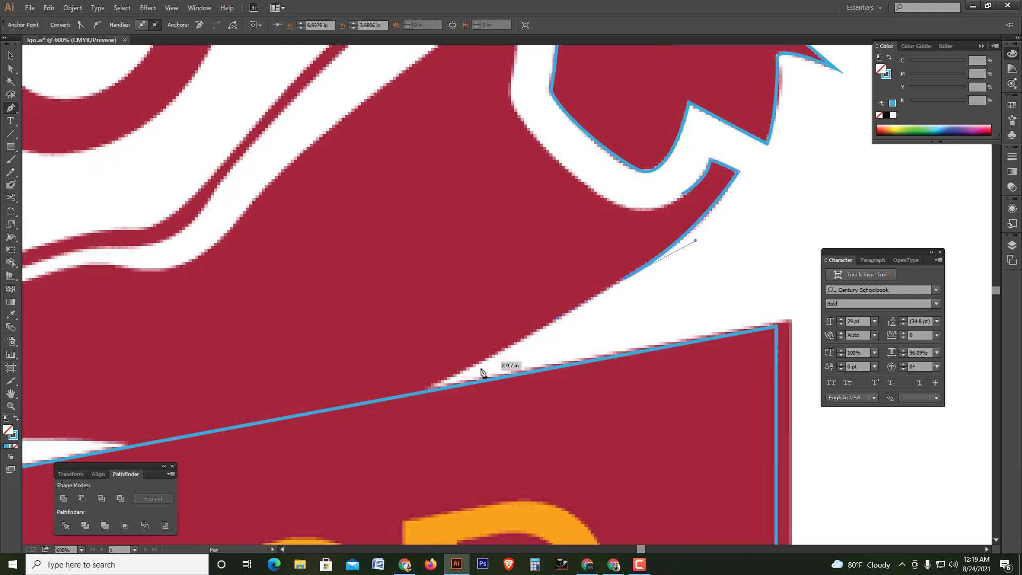
{"action": "left_click", "coordinate": [433, 387]}
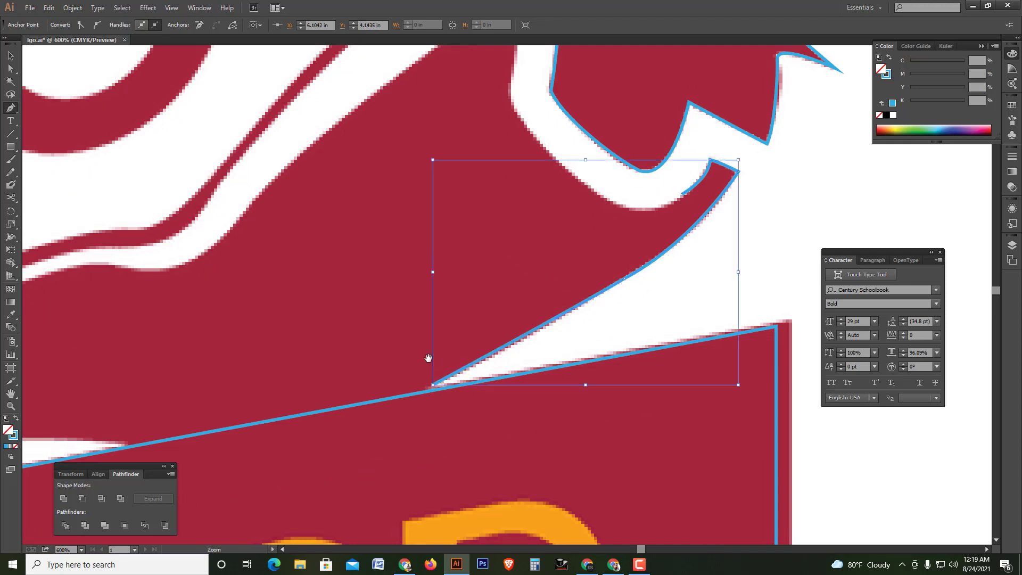
{"action": "left_click_drag", "start_coordinate": [427, 358], "coordinate": [533, 263]}
{"action": "left_click_drag", "start_coordinate": [240, 348], "coordinate": [192, 340]}
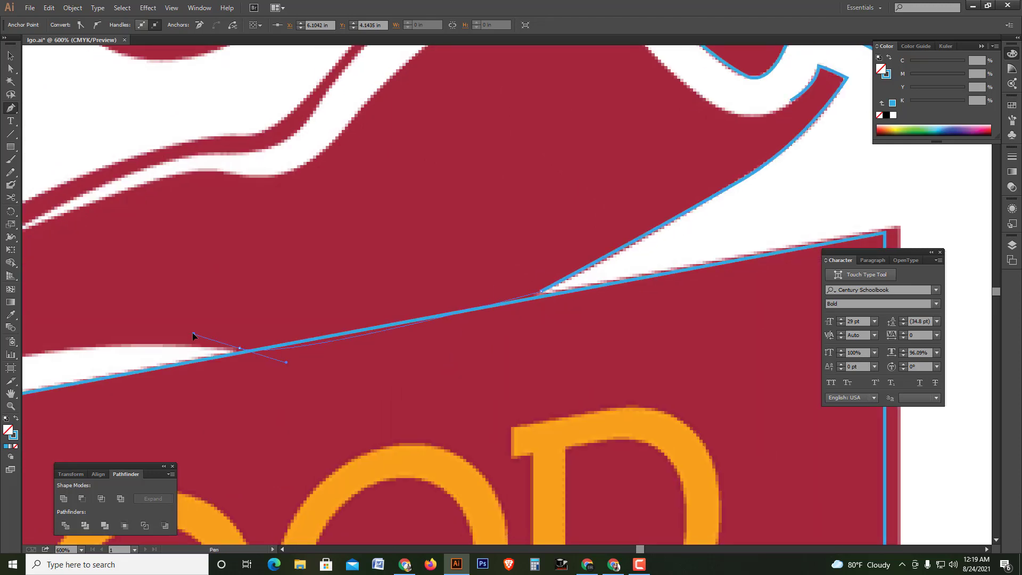
- Continue the curved outline along the chili's belly to its left tip
{"action": "scroll", "coordinate": [375, 311], "scroll_direction": "down", "scroll_amount": 1, "text": "alt"}
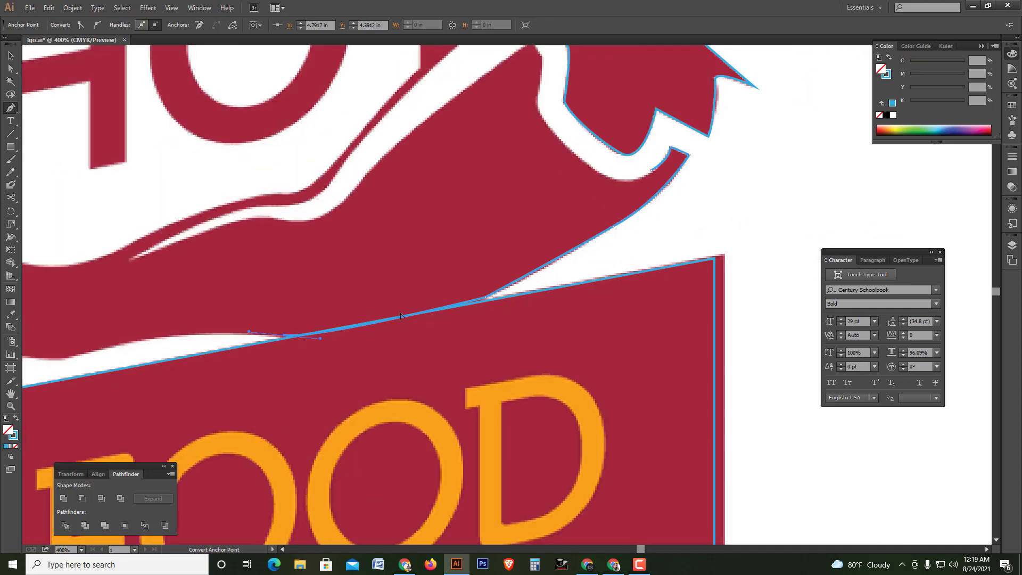
{"action": "scroll", "coordinate": [470, 309], "scroll_direction": "left", "scroll_amount": 5}
{"action": "left_click_drag", "start_coordinate": [393, 326], "coordinate": [384, 329]}
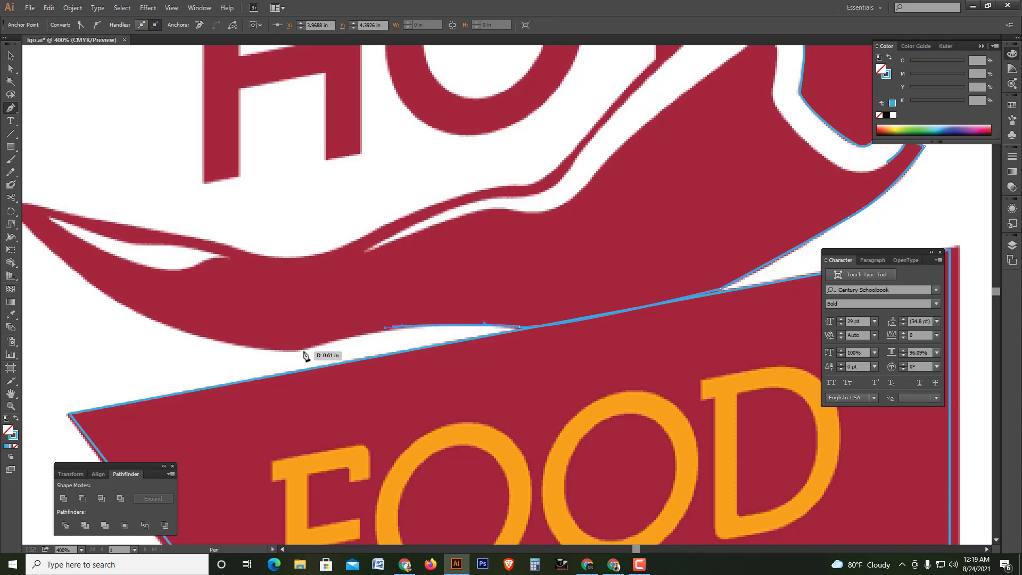
{"action": "mouse_move", "coordinate": [304, 350]}
{"action": "left_mouse_down"}
{"action": "mouse_move", "coordinate": [287, 351]}
{"action": "mouse_move", "coordinate": [328, 330]}
{"action": "left_mouse_up"}
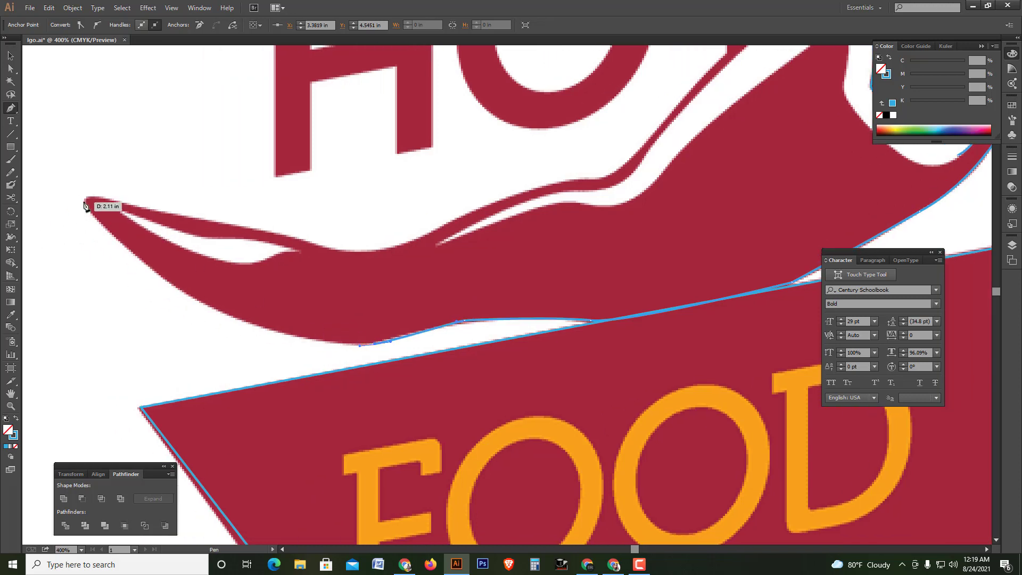
{"action": "mouse_move", "coordinate": [84, 202]}
{"action": "left_mouse_down"}
{"action": "mouse_move", "coordinate": [84, 193]}
{"action": "mouse_move", "coordinate": [191, 347]}
{"action": "left_mouse_up"}
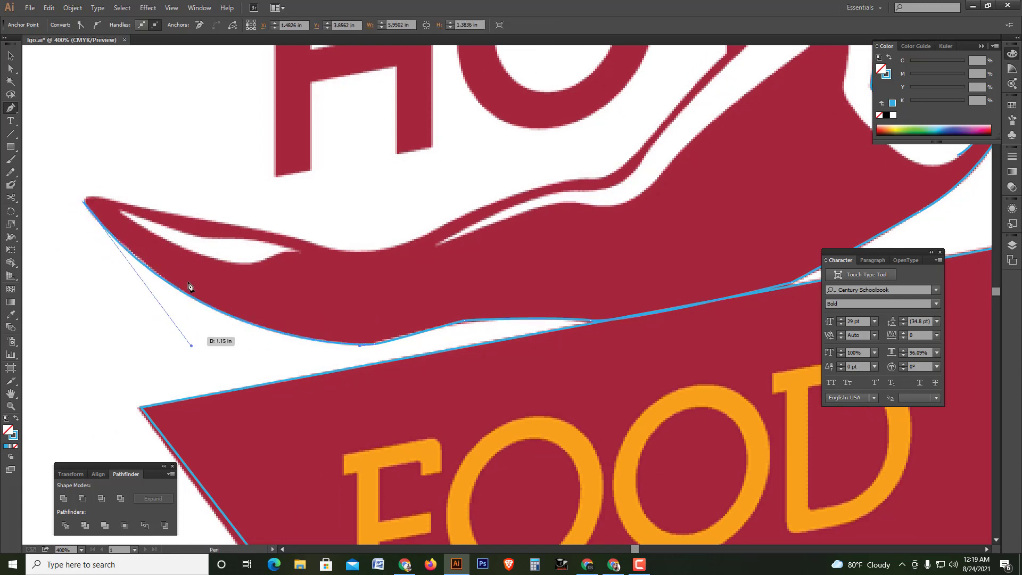
- Follow the chili's upper edge from the left tip back toward the T of HOT
{"action": "left_click_drag", "start_coordinate": [122, 204], "coordinate": [142, 207]}
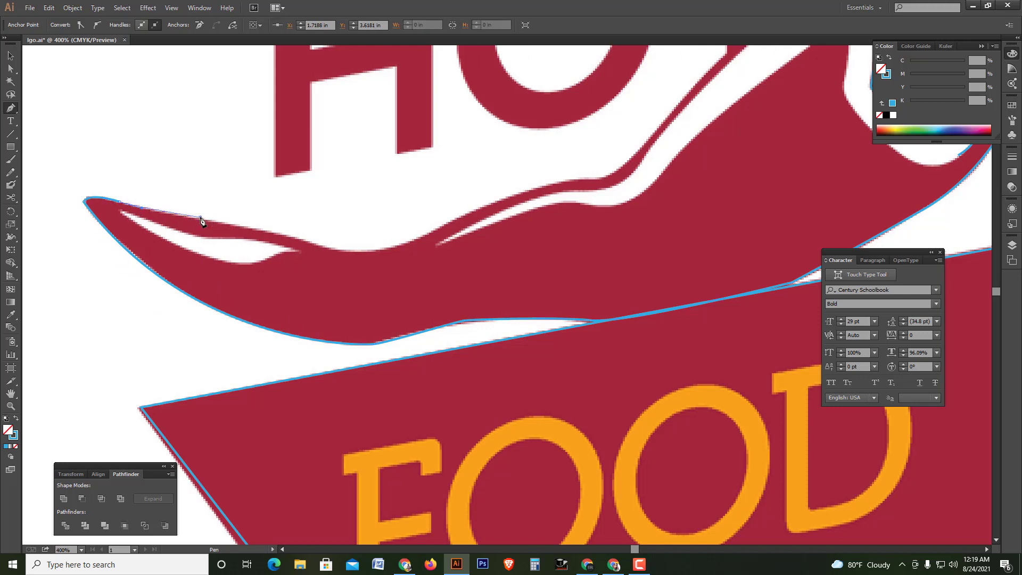
{"action": "left_click_drag", "start_coordinate": [267, 226], "coordinate": [296, 241]}
{"action": "left_click", "coordinate": [308, 240]}
{"action": "left_click_drag", "start_coordinate": [377, 249], "coordinate": [522, 187]}
{"action": "scroll", "coordinate": [510, 197], "scroll_direction": "up", "scroll_amount": 1}
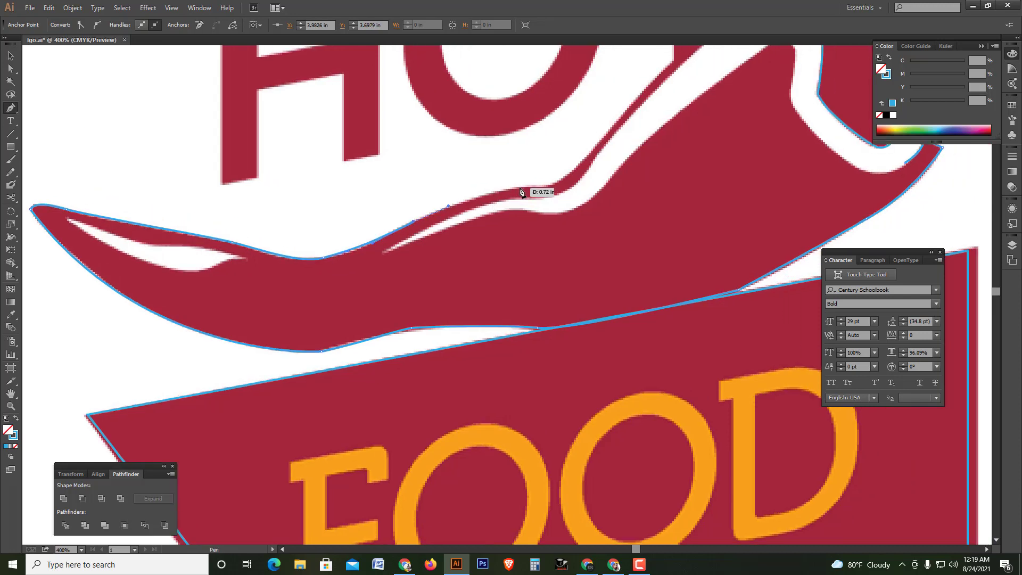
{"action": "scroll", "coordinate": [521, 189], "scroll_direction": "up", "scroll_amount": 1}
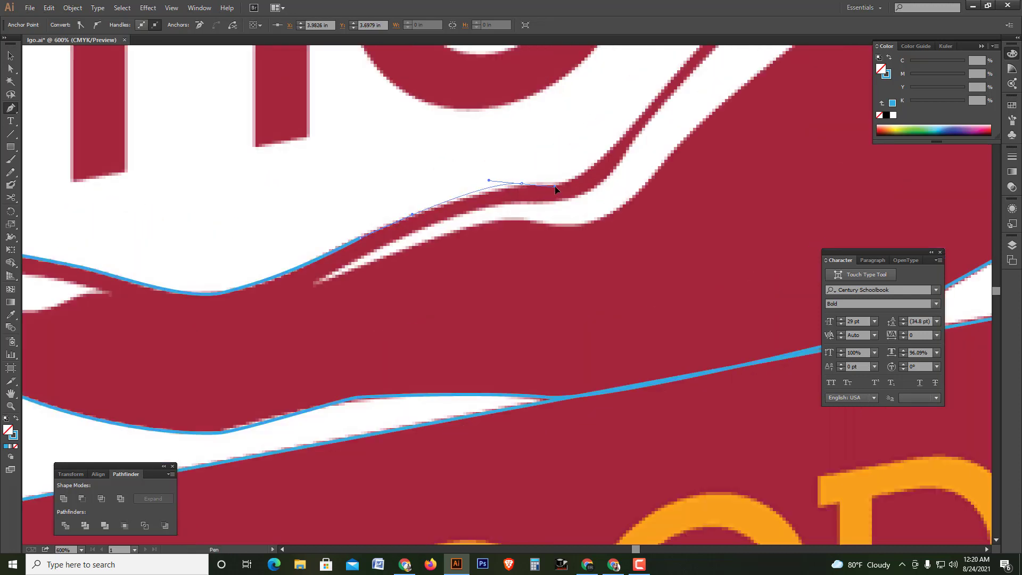
{"action": "mouse_move", "coordinate": [523, 184]}
{"action": "left_mouse_down"}
{"action": "mouse_move", "coordinate": [543, 186]}
{"action": "mouse_move", "coordinate": [525, 197]}
{"action": "mouse_move", "coordinate": [532, 183]}
{"action": "left_mouse_up"}
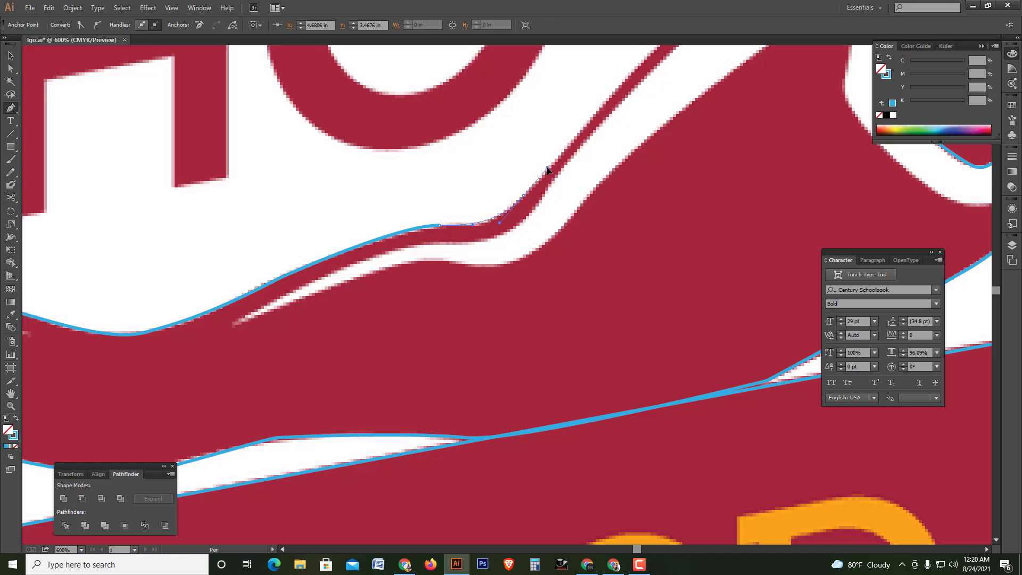
{"action": "scroll", "coordinate": [547, 170], "scroll_direction": "down", "scroll_amount": 2}
{"action": "scroll", "coordinate": [527, 192], "scroll_direction": "up", "scroll_amount": 1}
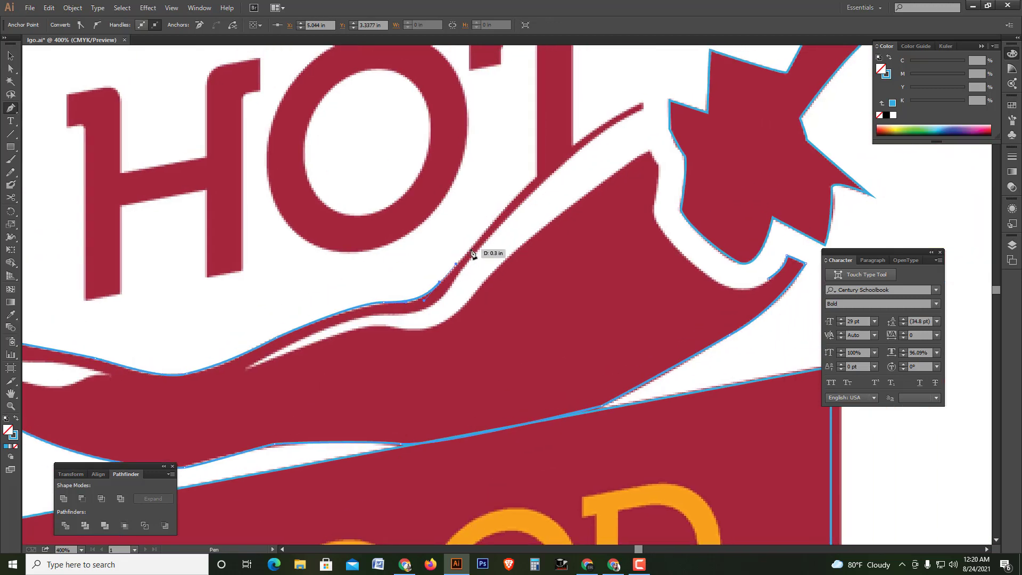
- Trace up the T's stem to the crossbar's inner corner, underside and left end
{"action": "left_click", "coordinate": [533, 177]}
{"action": "left_click_drag", "start_coordinate": [533, 141], "coordinate": [536, 256]}
{"action": "left_click", "coordinate": [539, 152]}
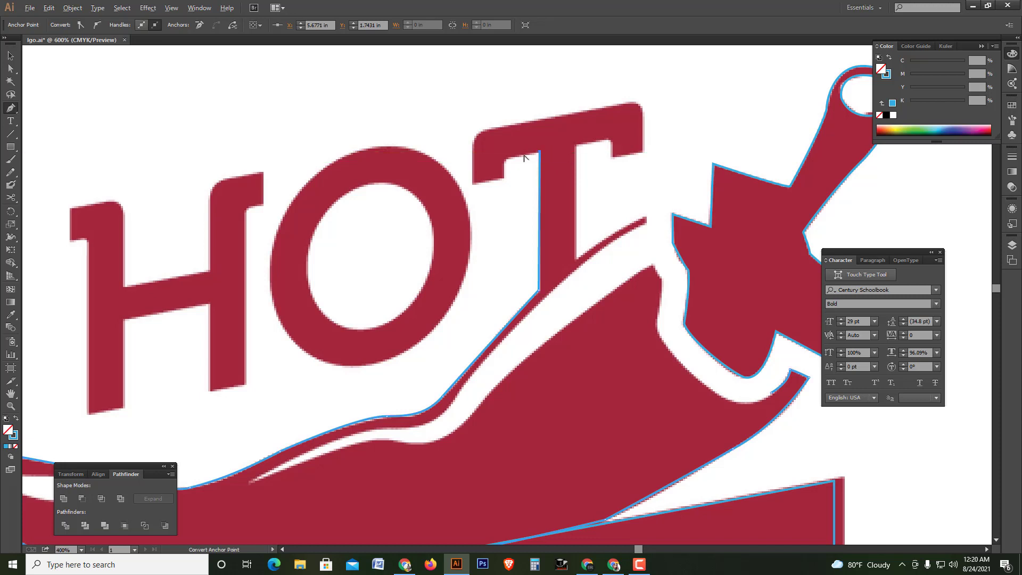
{"action": "scroll", "coordinate": [524, 157], "scroll_direction": "up", "scroll_amount": 1}
{"action": "left_click", "coordinate": [494, 153]}
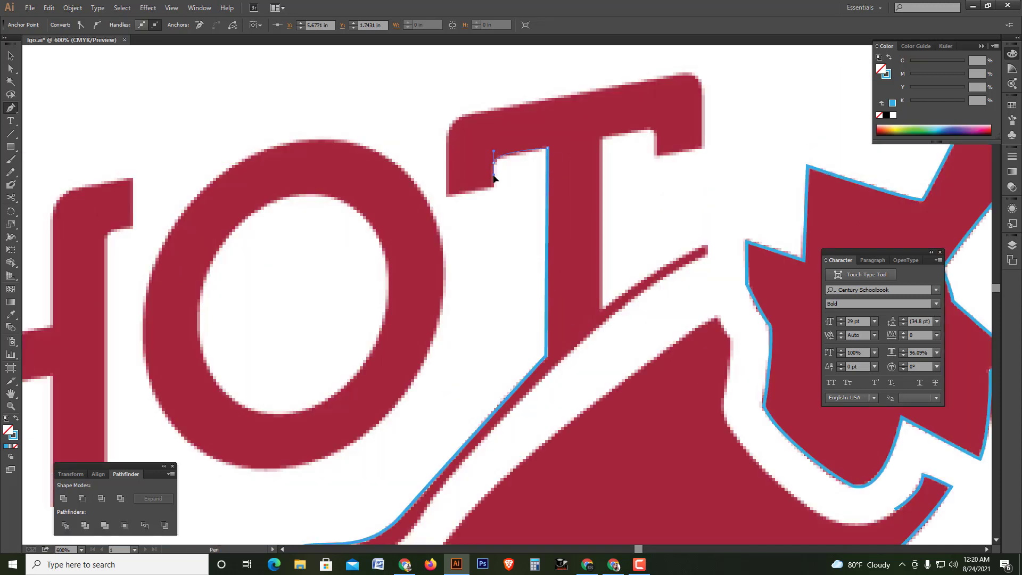
{"action": "left_click", "coordinate": [493, 187]}
{"action": "left_click", "coordinate": [445, 194]}
- Trace the crossbar's top-left corner, top edge and right end, ending at the serif corner
{"action": "left_click", "coordinate": [447, 136]}
{"action": "mouse_move", "coordinate": [495, 109]}
{"action": "left_mouse_down"}
{"action": "mouse_move", "coordinate": [534, 104]}
{"action": "mouse_move", "coordinate": [479, 120]}
{"action": "left_mouse_up"}
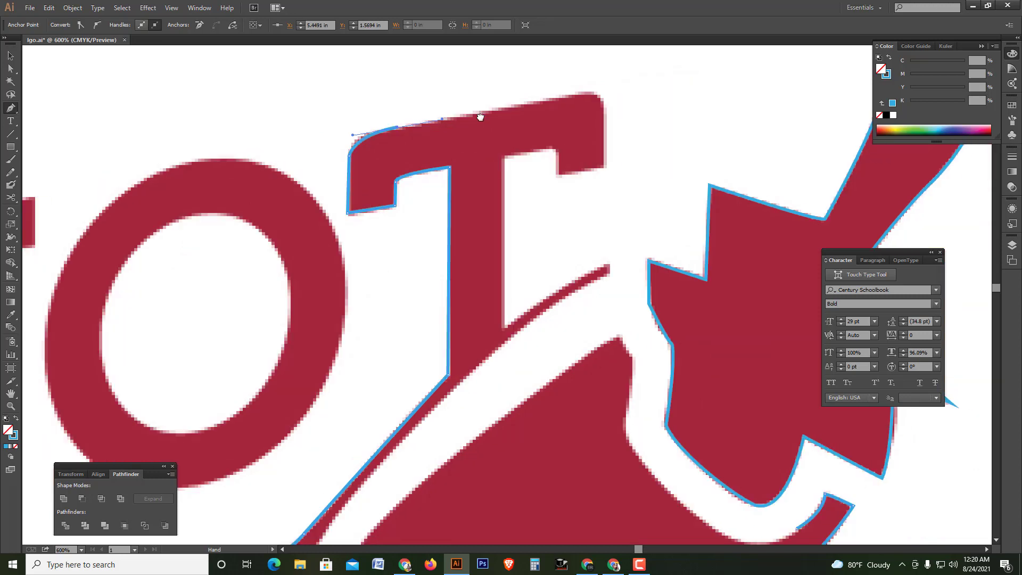
{"action": "left_click", "coordinate": [581, 93]}
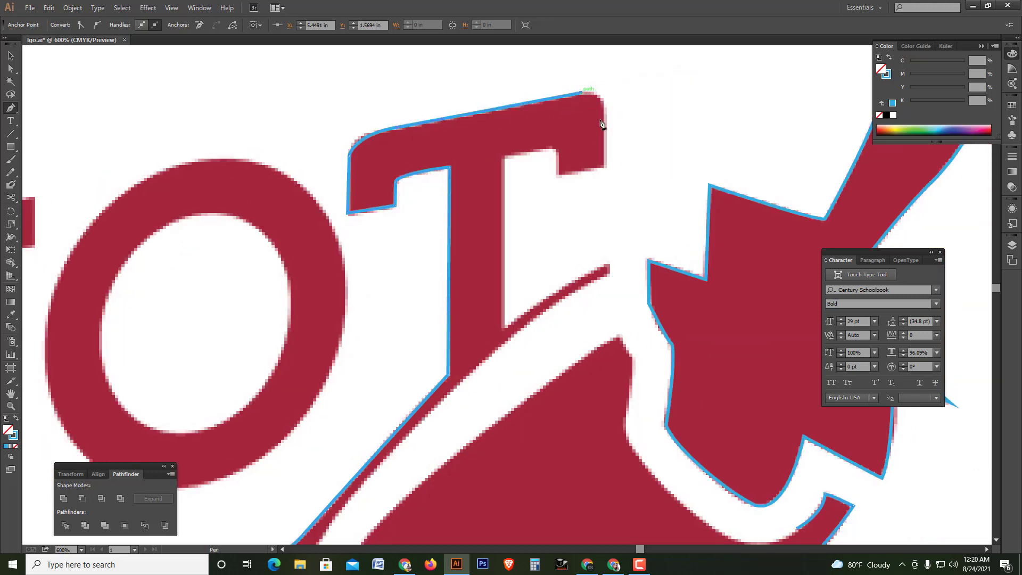
{"action": "left_click_drag", "start_coordinate": [603, 131], "coordinate": [604, 151]}
{"action": "left_click", "coordinate": [603, 169]}
- With Direct Selection, drag the T's top-right corner handle to round it smoothly
{"action": "key", "text": "a"}
{"action": "left_click", "coordinate": [596, 92]}
{"action": "scroll", "coordinate": [595, 92], "scroll_direction": "up", "scroll_amount": 2}
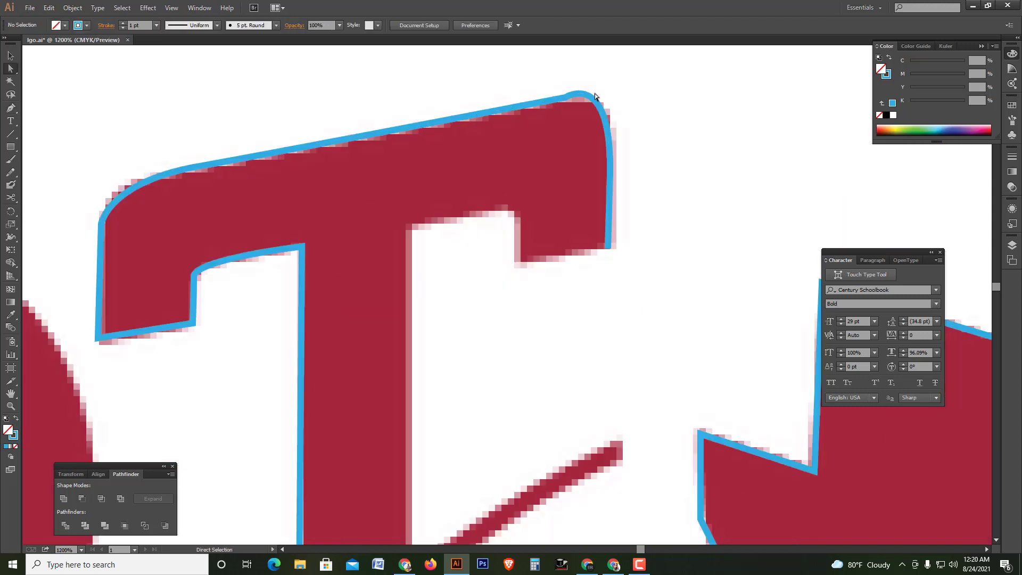
{"action": "left_click", "coordinate": [594, 100]}
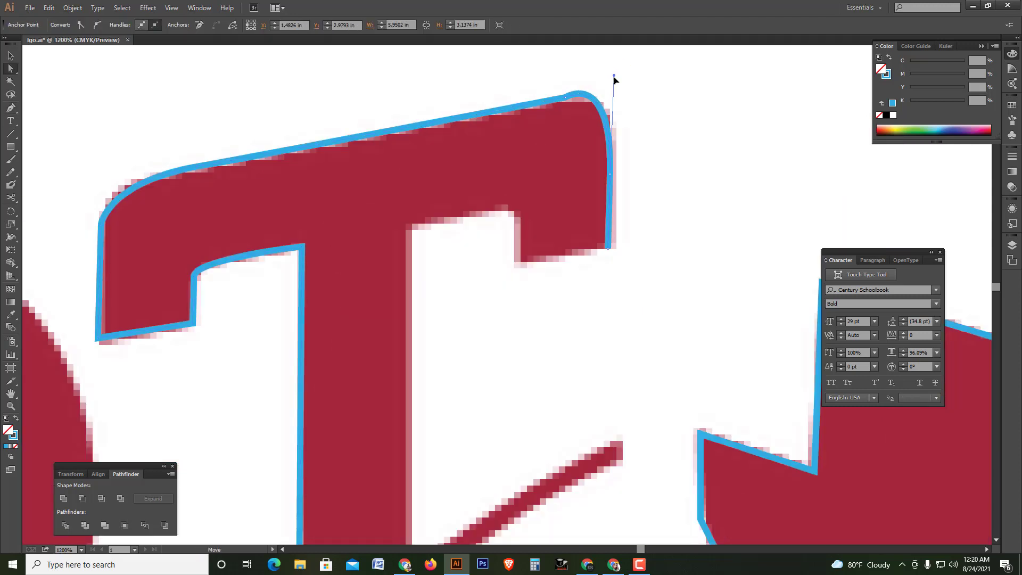
{"action": "left_click_drag", "start_coordinate": [615, 80], "coordinate": [615, 79]}
{"action": "left_click", "coordinate": [637, 244]}
- Resume the open path at the crossbar's end, tracing its right edge, inner corner and underside
{"action": "left_click", "coordinate": [6, 112]}
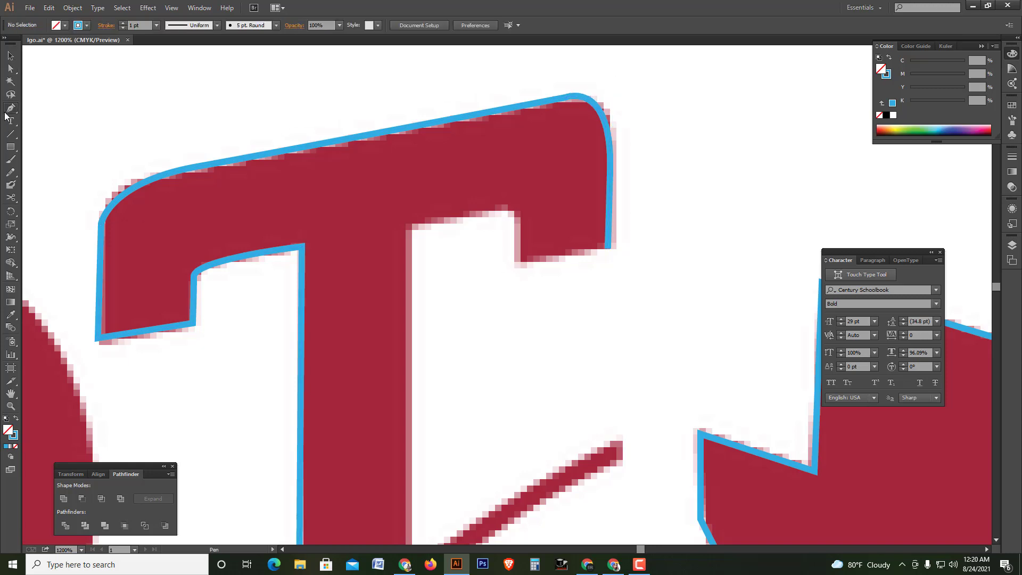
{"action": "left_click", "coordinate": [608, 247]}
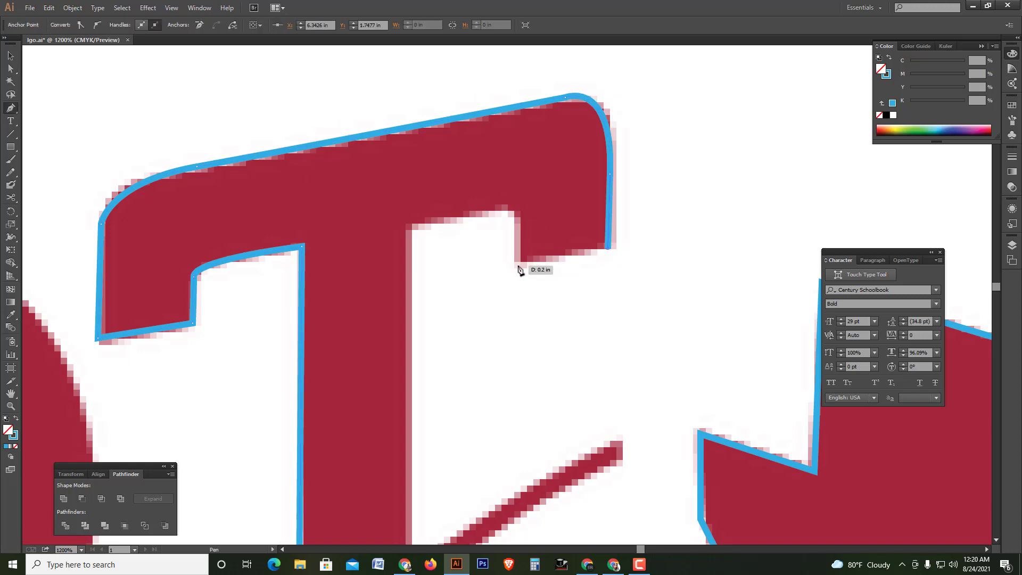
{"action": "left_click", "coordinate": [518, 266]}
{"action": "left_click", "coordinate": [515, 211]}
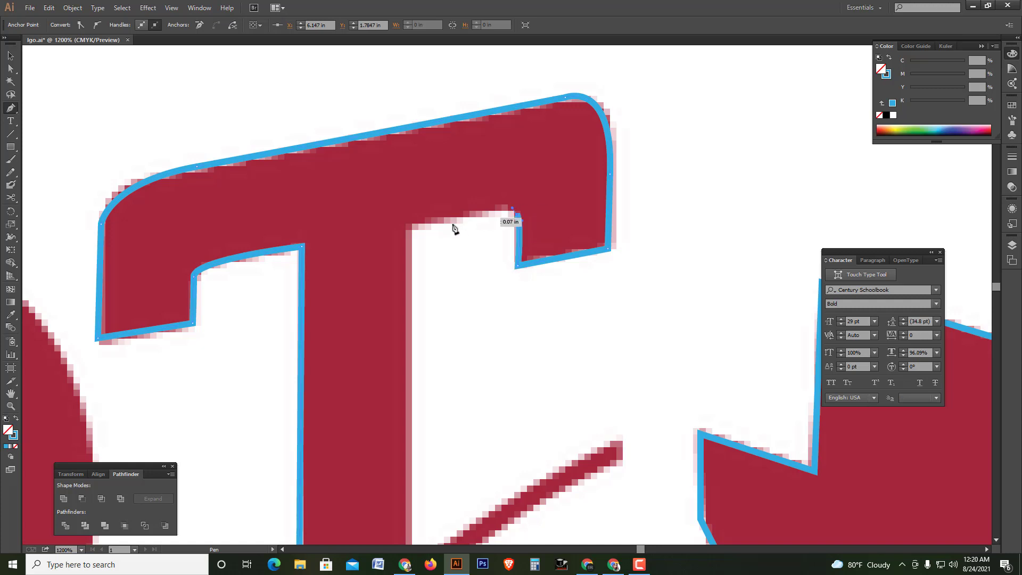
{"action": "left_click_drag", "start_coordinate": [410, 232], "coordinate": [410, 253]}
{"action": "scroll", "coordinate": [409, 253], "scroll_direction": "down", "scroll_amount": 2}
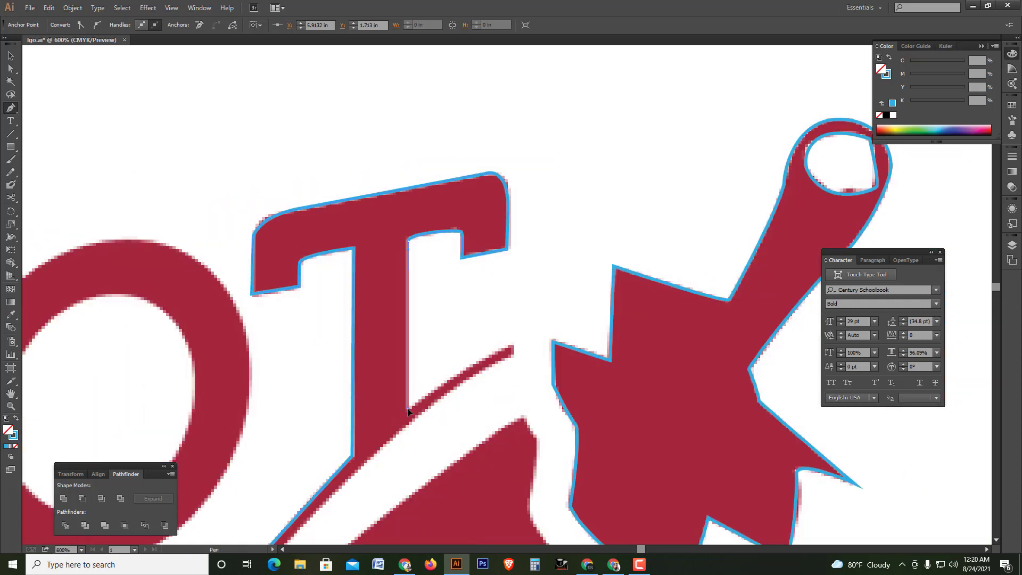
{"action": "scroll", "coordinate": [445, 353], "scroll_direction": "up", "scroll_amount": 1}
{"action": "scroll", "coordinate": [506, 289], "scroll_direction": "up", "scroll_amount": 1}
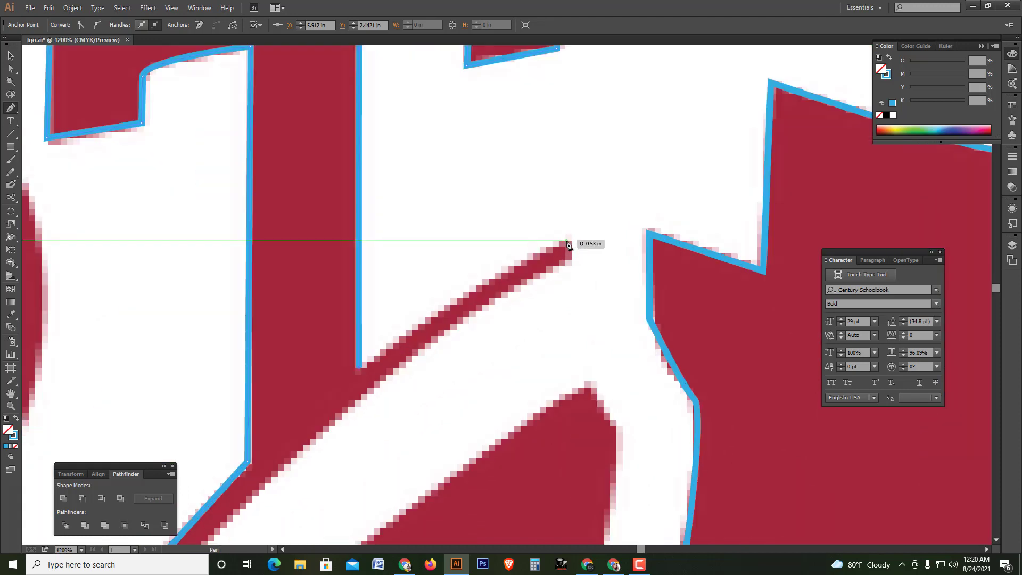
- Curve the outline to the thin swoosh tip beside the T, redrawing one segment
{"action": "left_click", "coordinate": [566, 240]}
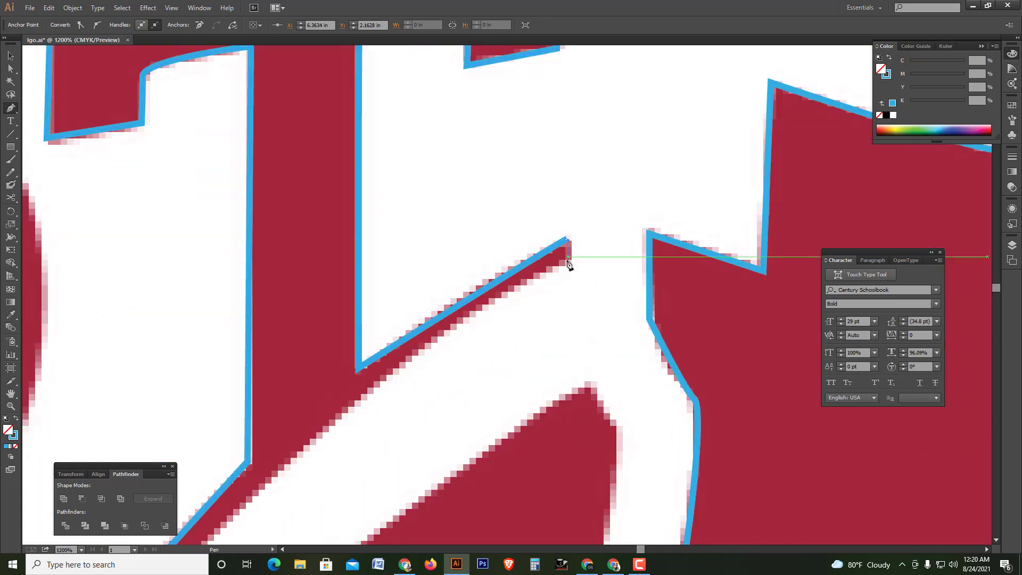
{"action": "key", "text": "ctrl+z"}
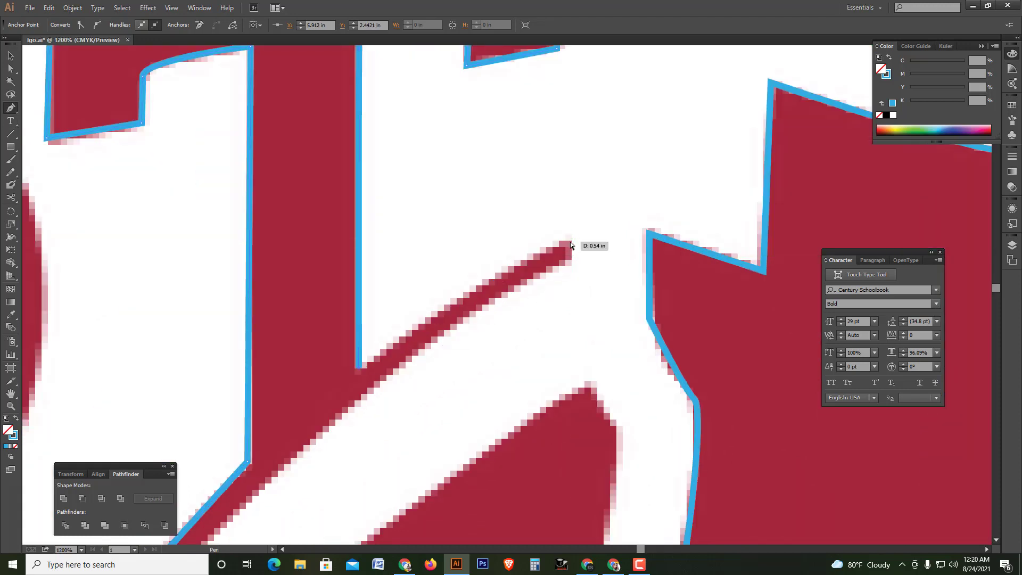
{"action": "left_click_drag", "start_coordinate": [574, 242], "coordinate": [607, 244]}
{"action": "left_click", "coordinate": [570, 261]}
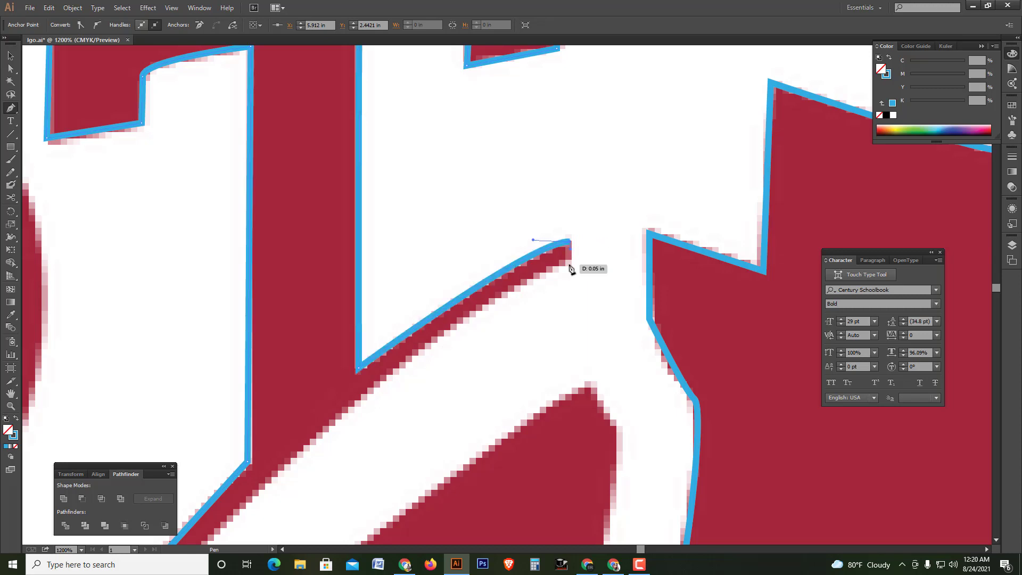
{"action": "scroll", "coordinate": [538, 291], "scroll_direction": "down", "scroll_amount": 2}
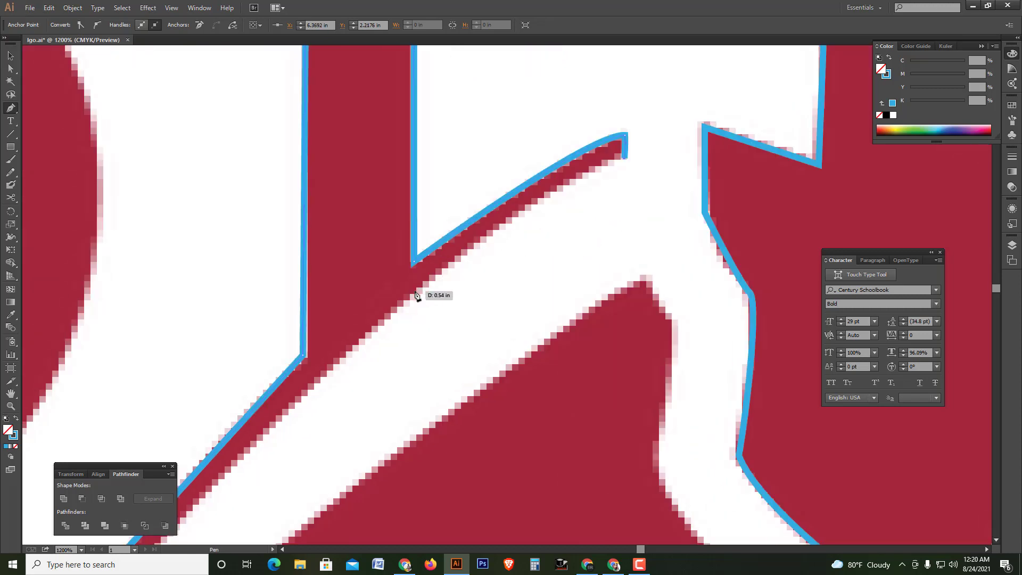
- Extend the outline down the swoosh's long diagonal edge, nudging the last anchor onto it
{"action": "left_click", "coordinate": [415, 291]}
{"action": "left_click", "coordinate": [340, 378]}
{"action": "left_click_drag", "start_coordinate": [340, 379], "coordinate": [334, 369]}
{"action": "scroll", "coordinate": [331, 375], "scroll_direction": "down", "scroll_amount": 1}
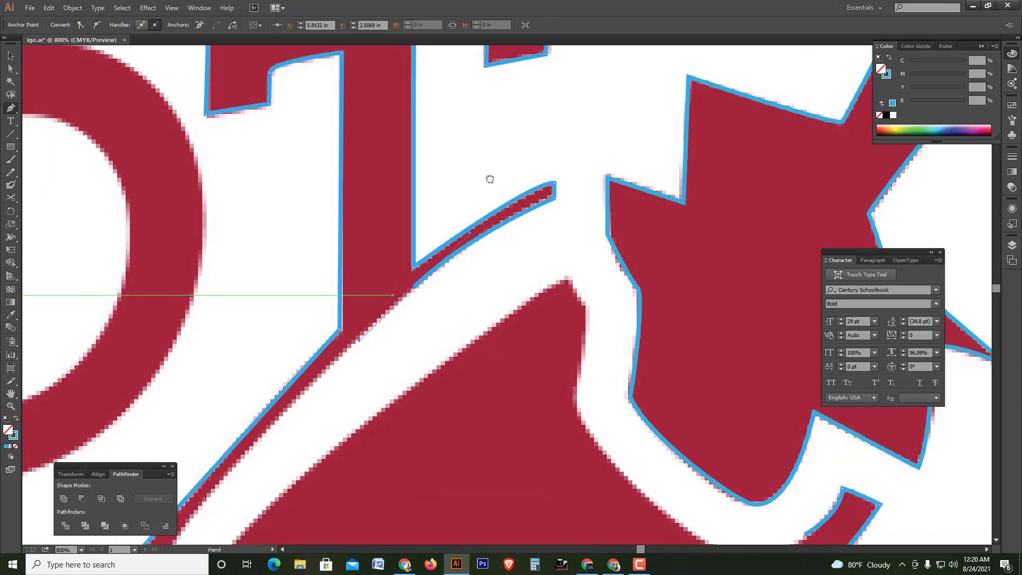
{"action": "scroll", "coordinate": [488, 176], "scroll_direction": "left", "scroll_amount": 2}
{"action": "scroll", "coordinate": [487, 175], "scroll_direction": "down", "scroll_amount": 1}
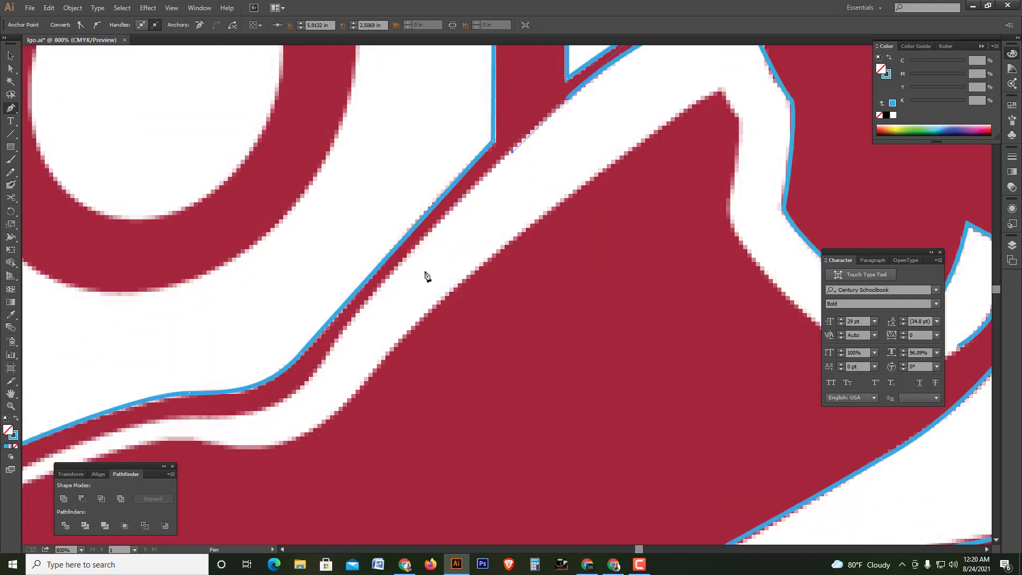
- Add curved anchors looping under the swoosh and climbing the chili's diagonal edge toward the stem
{"action": "left_click", "coordinate": [443, 216]}
{"action": "left_click_drag", "start_coordinate": [336, 330], "coordinate": [335, 347]}
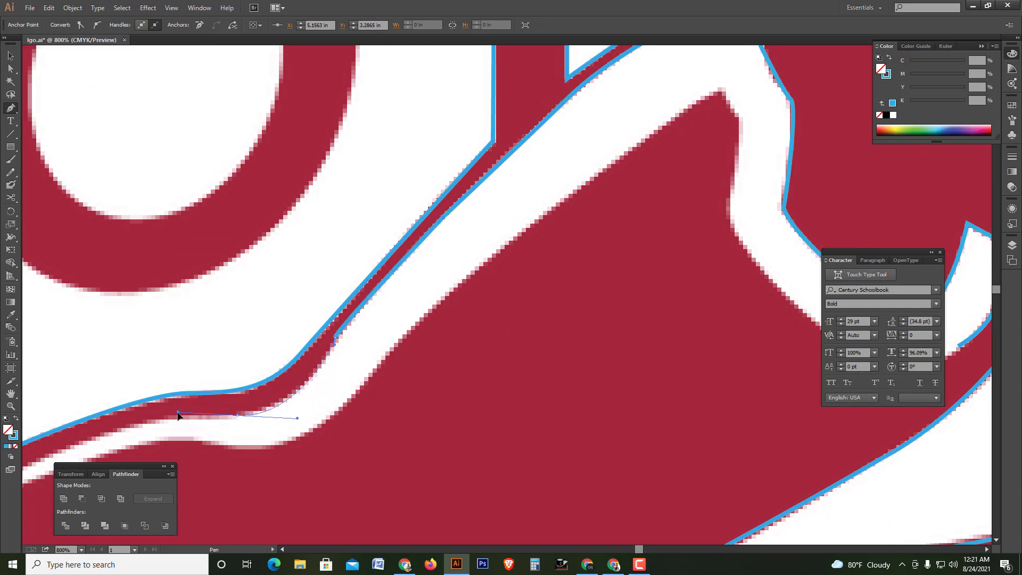
{"action": "left_click_drag", "start_coordinate": [178, 415], "coordinate": [175, 421]}
{"action": "left_click_drag", "start_coordinate": [217, 365], "coordinate": [468, 259]}
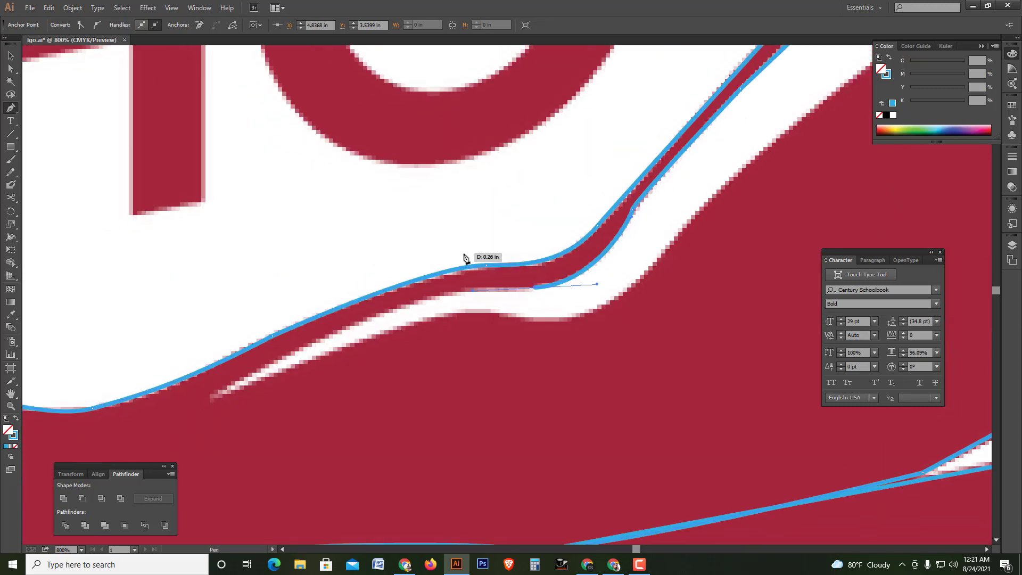
{"action": "left_click_drag", "start_coordinate": [364, 321], "coordinate": [282, 363]}
{"action": "left_click_drag", "start_coordinate": [364, 322], "coordinate": [215, 395]}
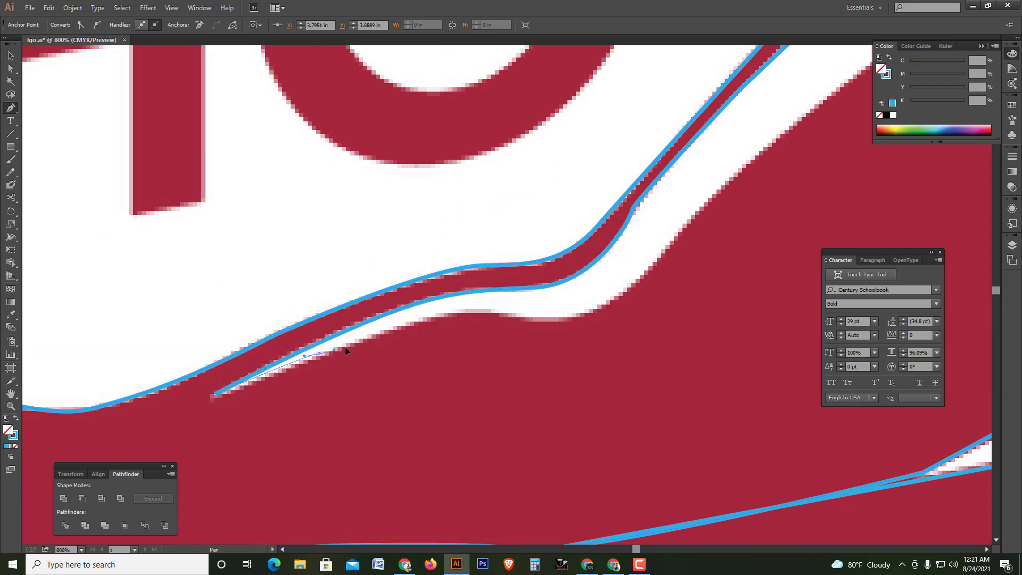
{"action": "mouse_move", "coordinate": [359, 337]}
{"action": "left_mouse_down"}
{"action": "mouse_move", "coordinate": [519, 321]}
{"action": "mouse_move", "coordinate": [601, 339]}
{"action": "left_mouse_up"}
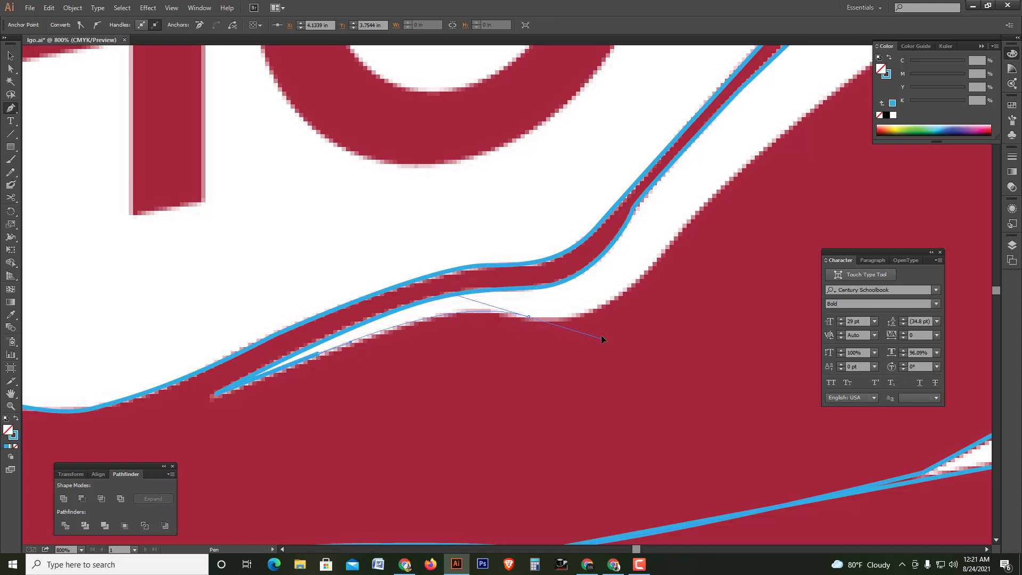
{"action": "mouse_move", "coordinate": [542, 320]}
{"action": "left_mouse_down"}
{"action": "mouse_move", "coordinate": [524, 290]}
{"action": "mouse_move", "coordinate": [587, 206]}
{"action": "left_mouse_up"}
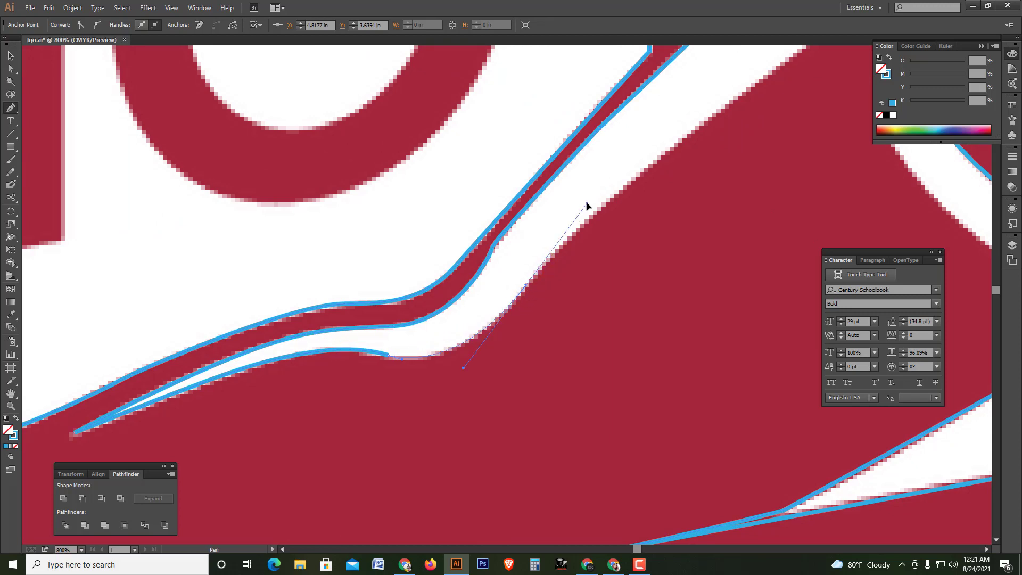
- Place the final anchor at the stem's pointed tip and refine its curve handle with Direct Selection
{"action": "key", "text": "ctrl+minus"}
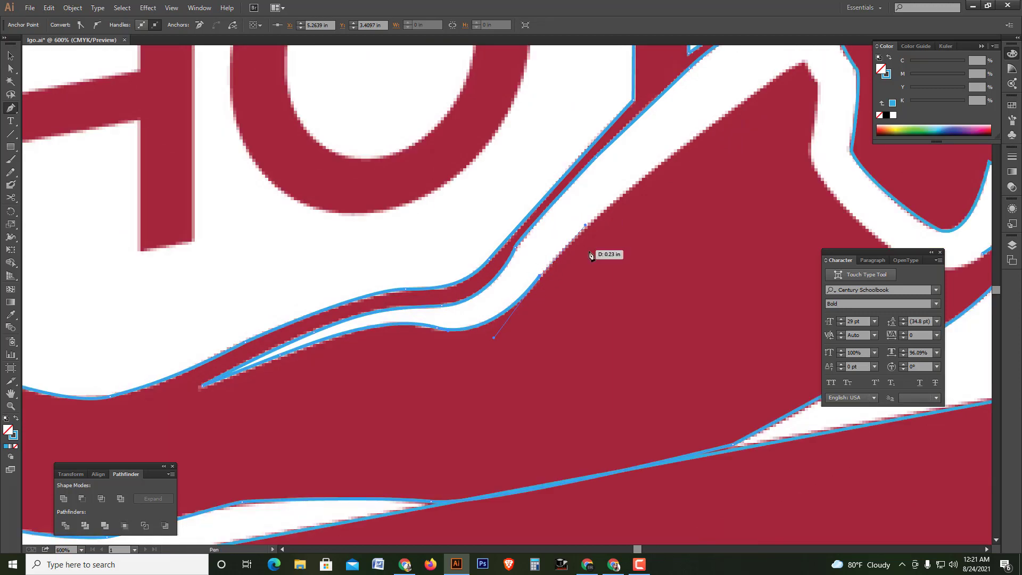
{"action": "left_click_drag", "start_coordinate": [590, 251], "coordinate": [429, 301]}
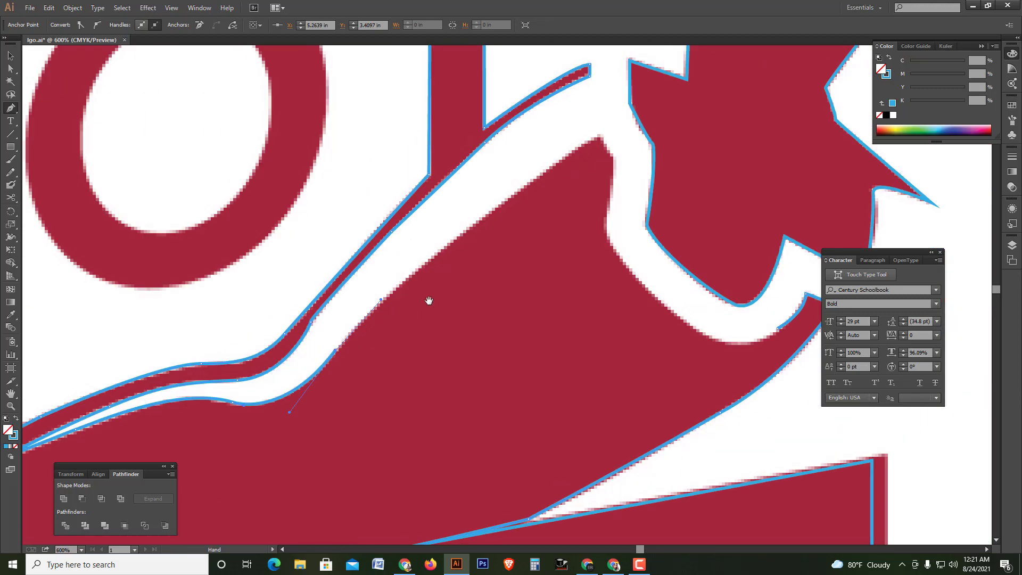
{"action": "left_click", "coordinate": [597, 137]}
{"action": "key", "text": "a"}
{"action": "left_click_drag", "start_coordinate": [589, 137], "coordinate": [568, 145]}
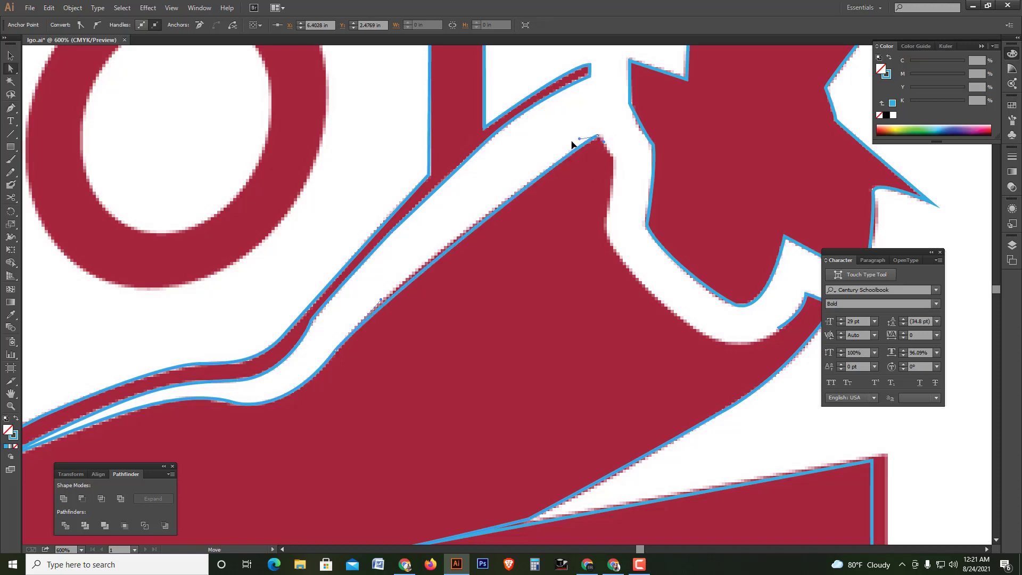
{"action": "left_click", "coordinate": [575, 187]}
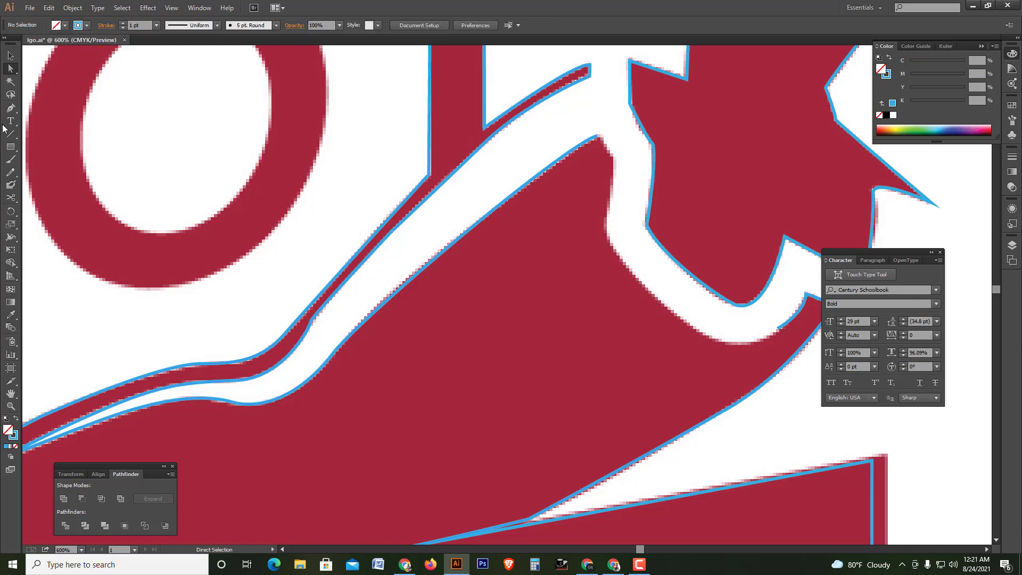
- Resume the pen outline at its endpoint and trace down the stem's side
{"action": "left_click", "coordinate": [10, 110]}
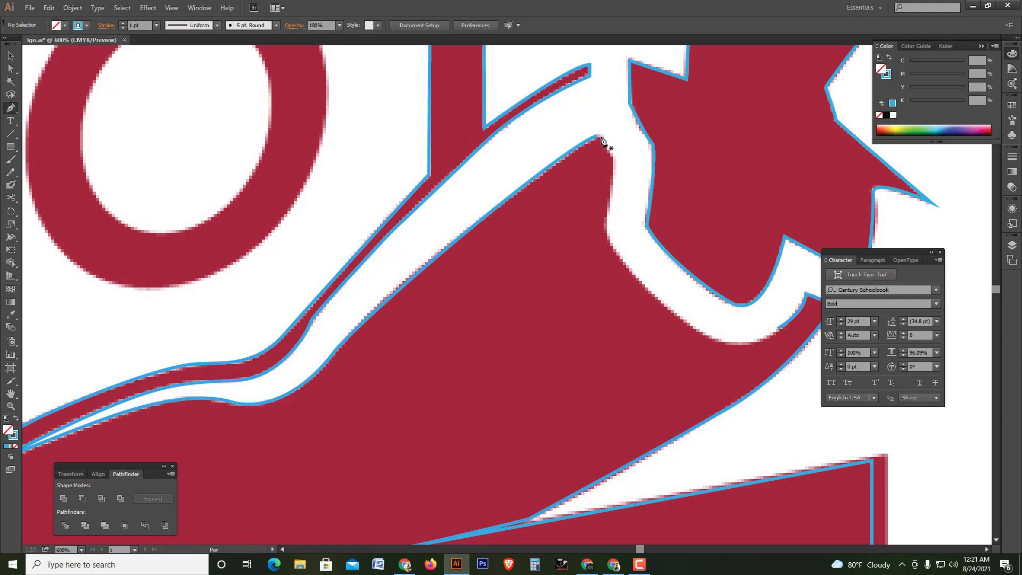
{"action": "scroll", "coordinate": [604, 141], "scroll_direction": "up", "scroll_amount": 1}
{"action": "scroll", "coordinate": [604, 141], "scroll_direction": "up", "scroll_amount": 1}
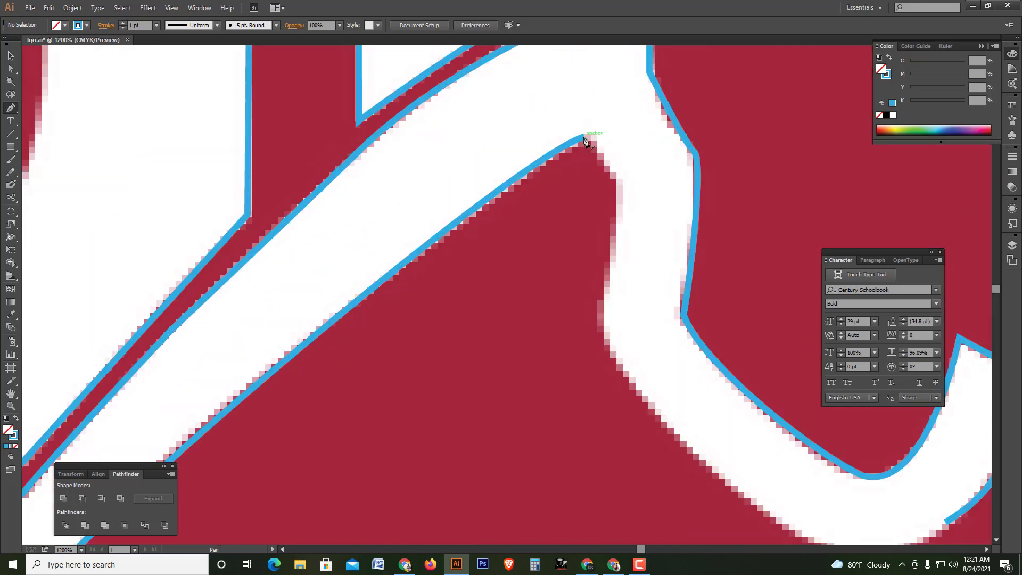
{"action": "left_click", "coordinate": [584, 139]}
{"action": "left_click", "coordinate": [616, 181]}
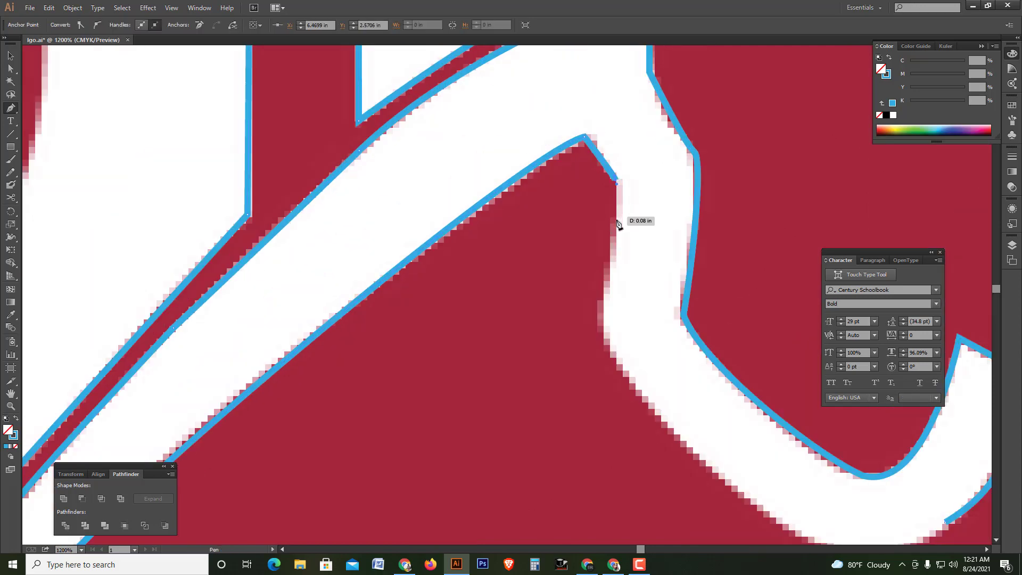
{"action": "scroll", "coordinate": [618, 234], "scroll_direction": "down", "scroll_amount": 1}
{"action": "left_click_drag", "start_coordinate": [617, 238], "coordinate": [474, 175]}
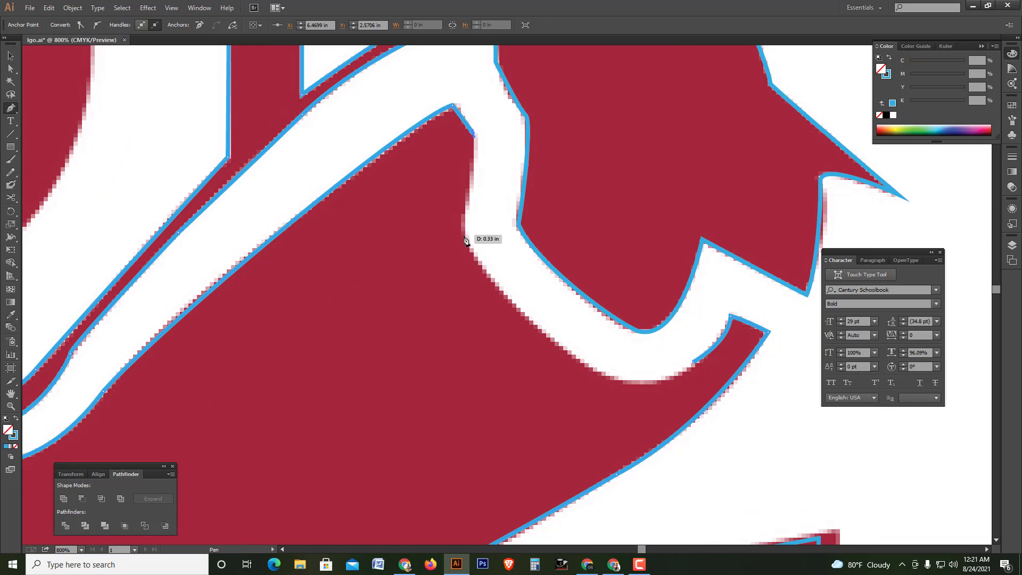
{"action": "left_click", "coordinate": [461, 230]}
- Curve the outline around the stem toward the chili's shoulder and finish the path
{"action": "left_click_drag", "start_coordinate": [467, 247], "coordinate": [393, 197]}
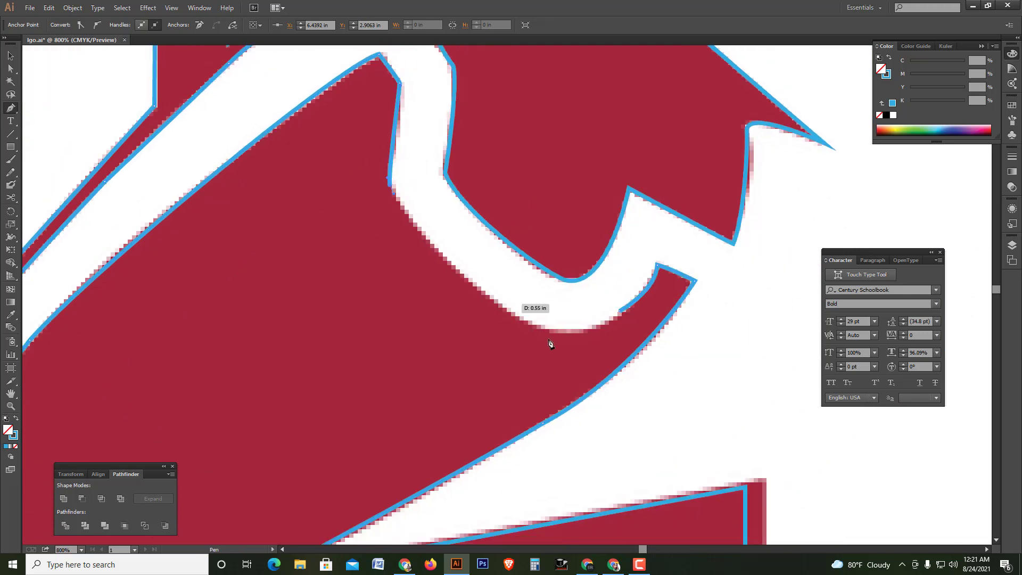
{"action": "left_click_drag", "start_coordinate": [541, 327], "coordinate": [601, 334]}
{"action": "left_click_drag", "start_coordinate": [557, 332], "coordinate": [558, 333]}
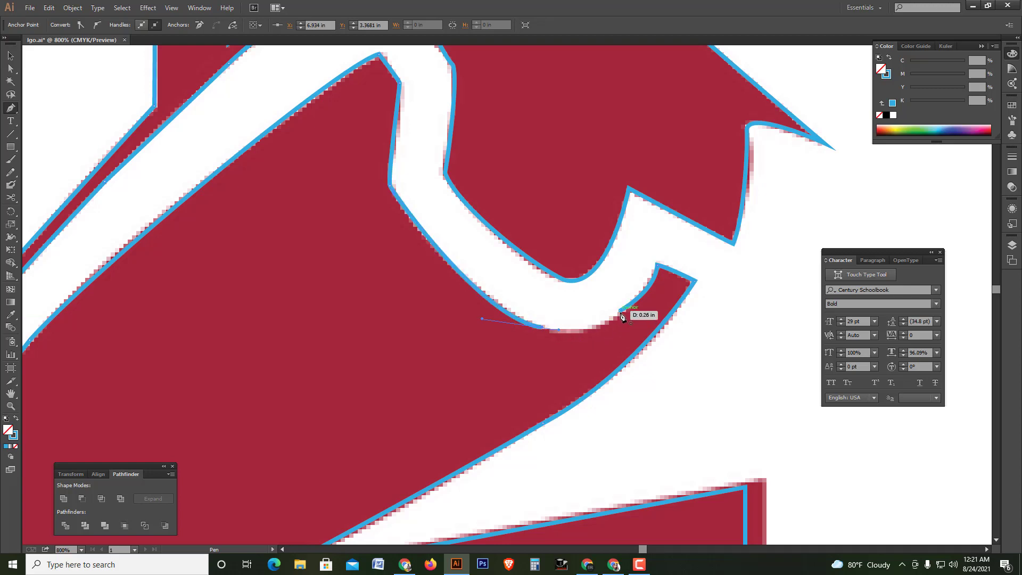
{"action": "left_click_drag", "start_coordinate": [620, 311], "coordinate": [630, 288]}
{"action": "left_click", "coordinate": [693, 333], "text": "ctrl"}
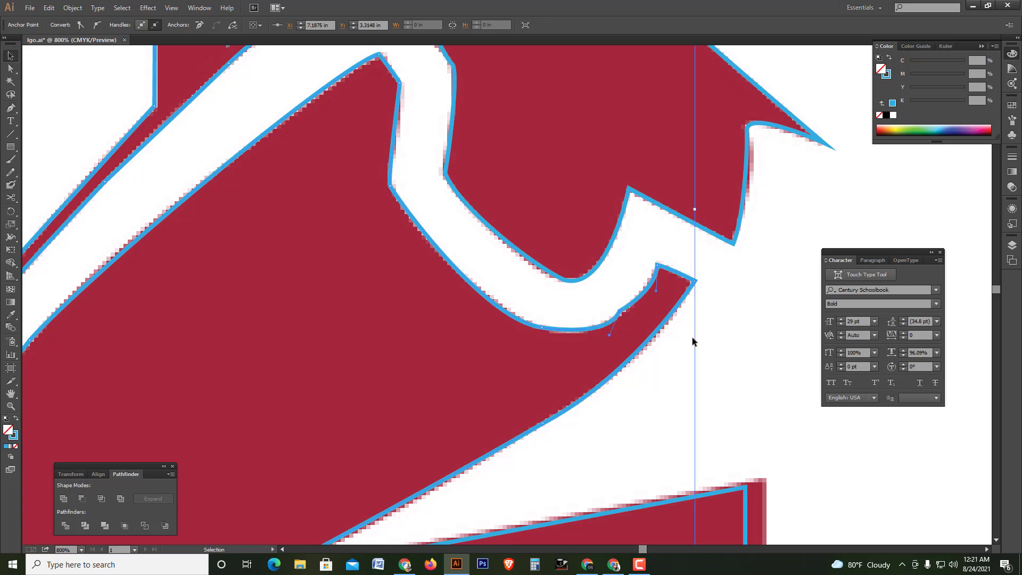
{"action": "key", "text": "ctrl+minus"}
{"action": "scroll", "coordinate": [655, 343], "scroll_direction": "down", "scroll_amount": 2}
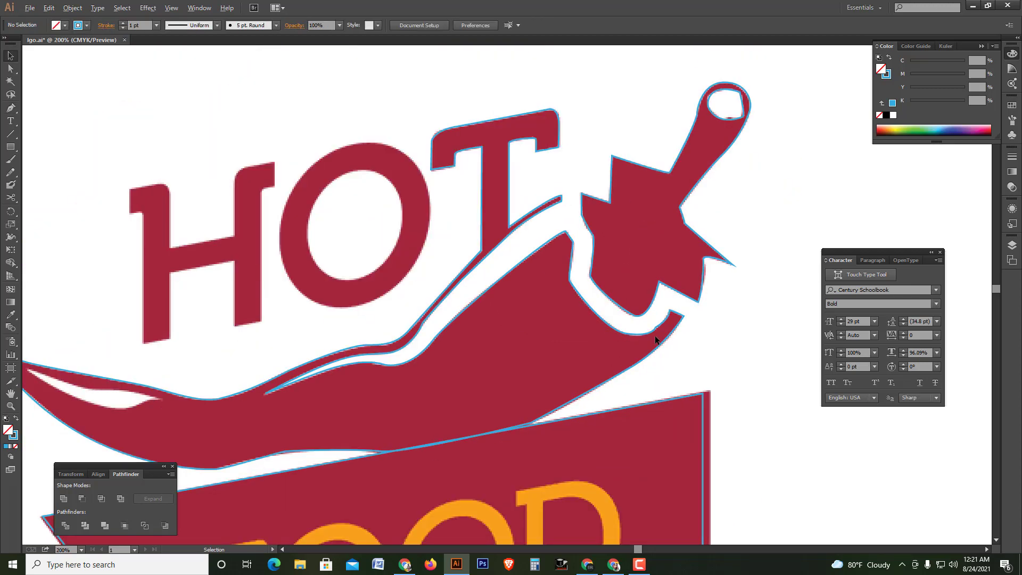
- Draw an ellipse inside the hole of the O in HOT
{"action": "scroll", "coordinate": [445, 246], "scroll_direction": "up", "scroll_amount": 1}
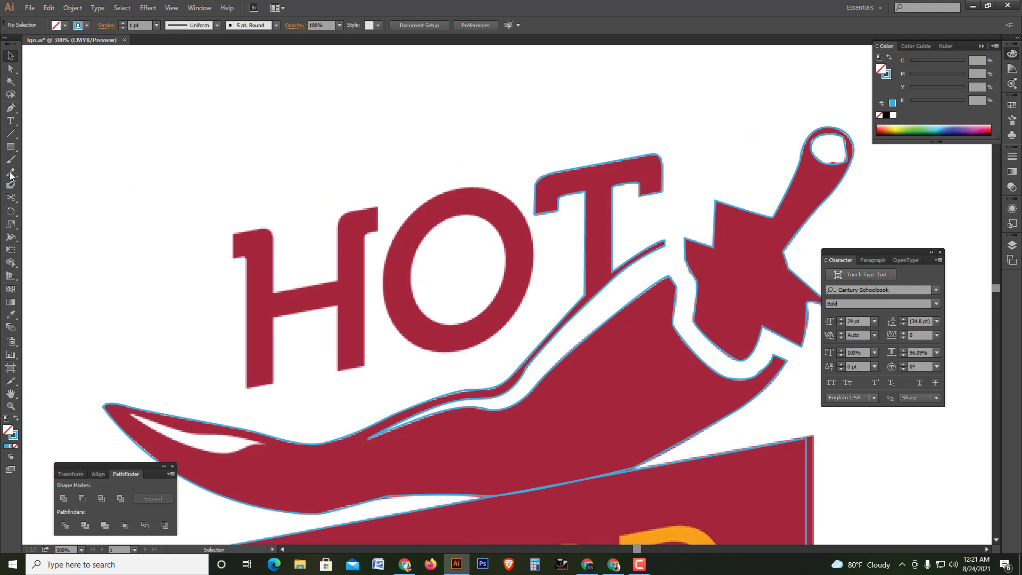
{"action": "left_click_drag", "start_coordinate": [10, 146], "coordinate": [84, 184]}
{"action": "left_click_drag", "start_coordinate": [448, 270], "coordinate": [490, 322]}
{"action": "key", "text": "v"}
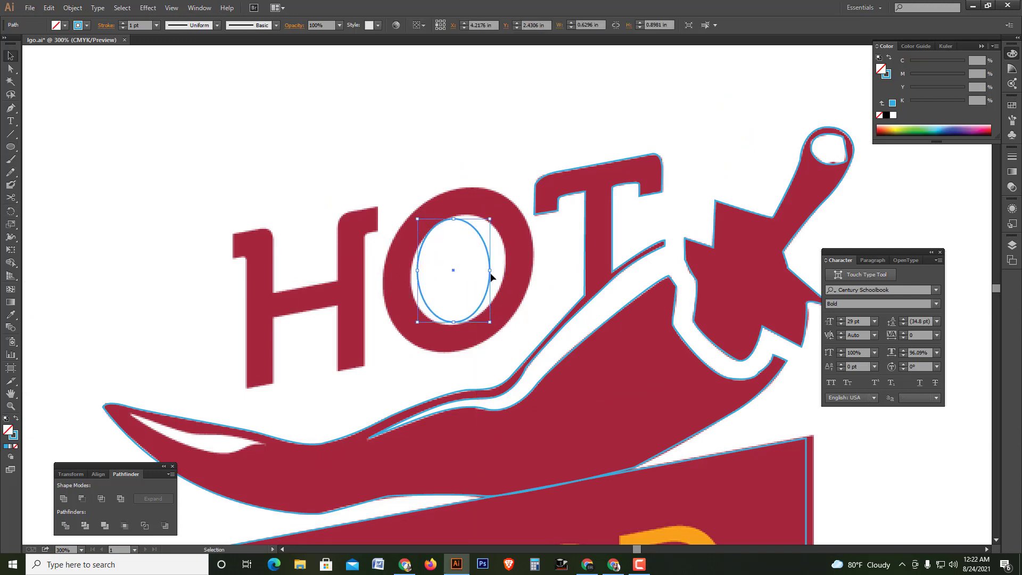
- Widen, rotate and stretch the ellipse to match the O's tilted inner hole
{"action": "scroll", "coordinate": [491, 261], "scroll_direction": "up", "scroll_amount": 1}
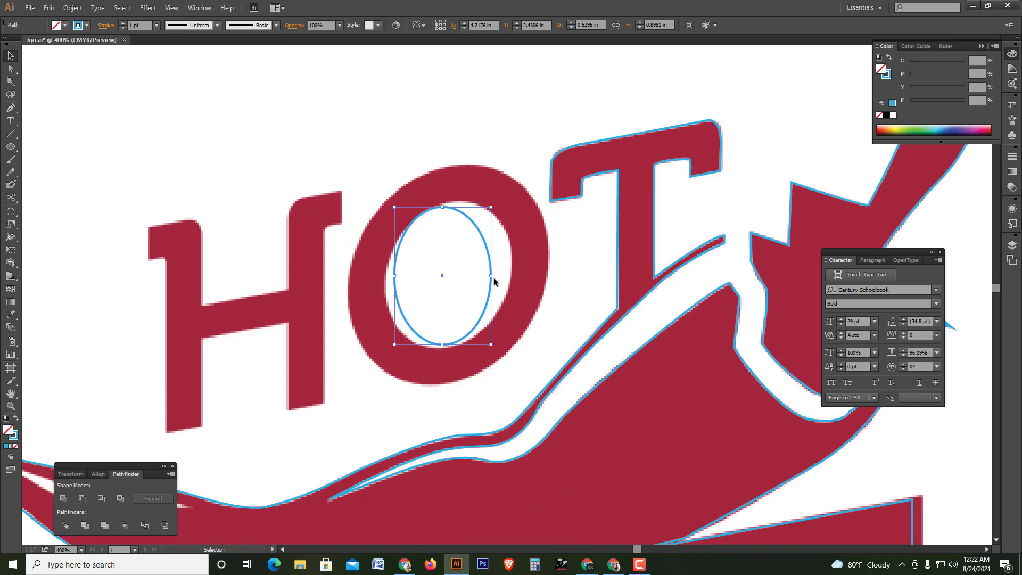
{"action": "left_click_drag", "start_coordinate": [493, 276], "coordinate": [512, 256]}
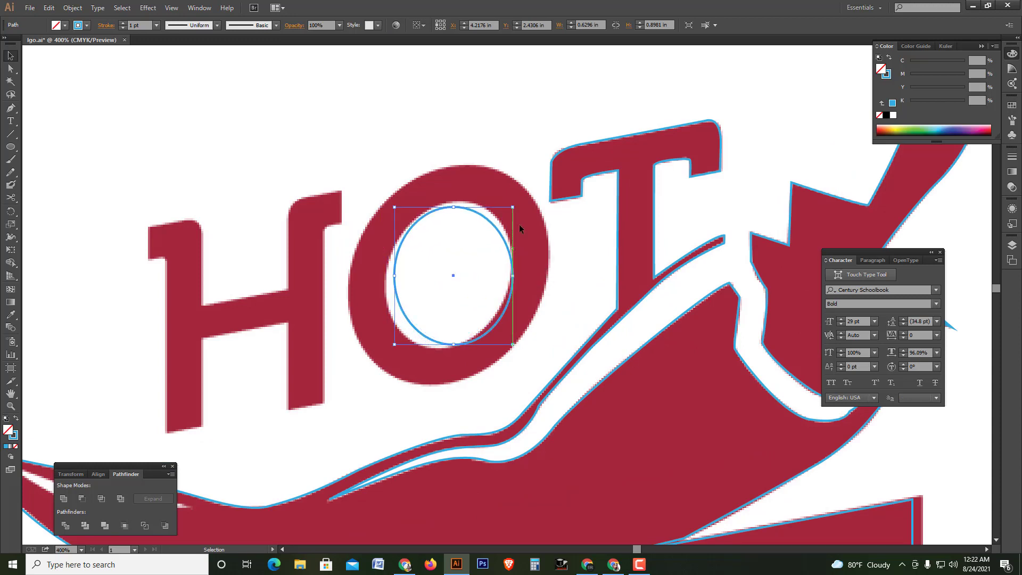
{"action": "left_click_drag", "start_coordinate": [518, 203], "coordinate": [425, 179]}
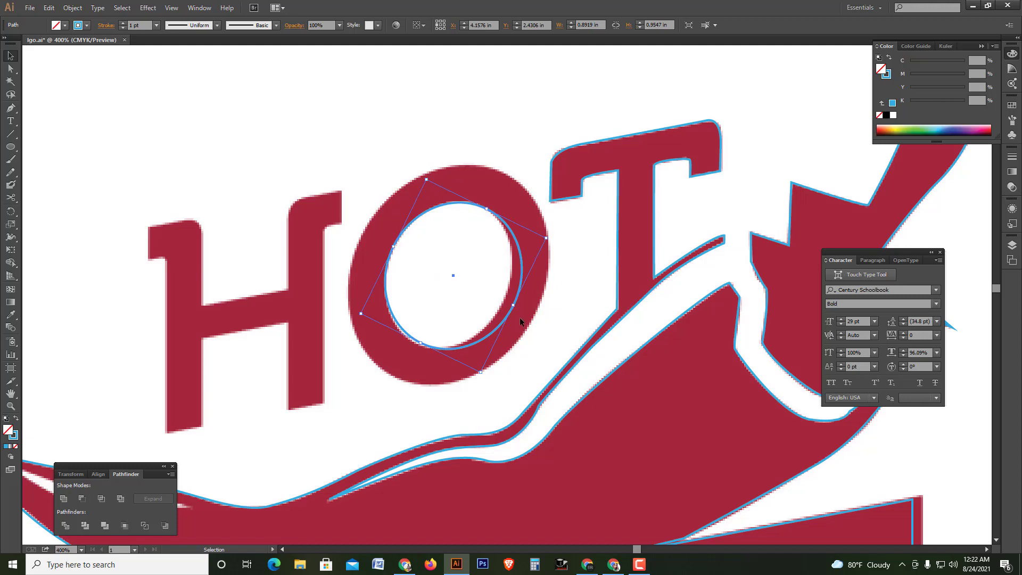
{"action": "left_click_drag", "start_coordinate": [514, 306], "coordinate": [505, 301]}
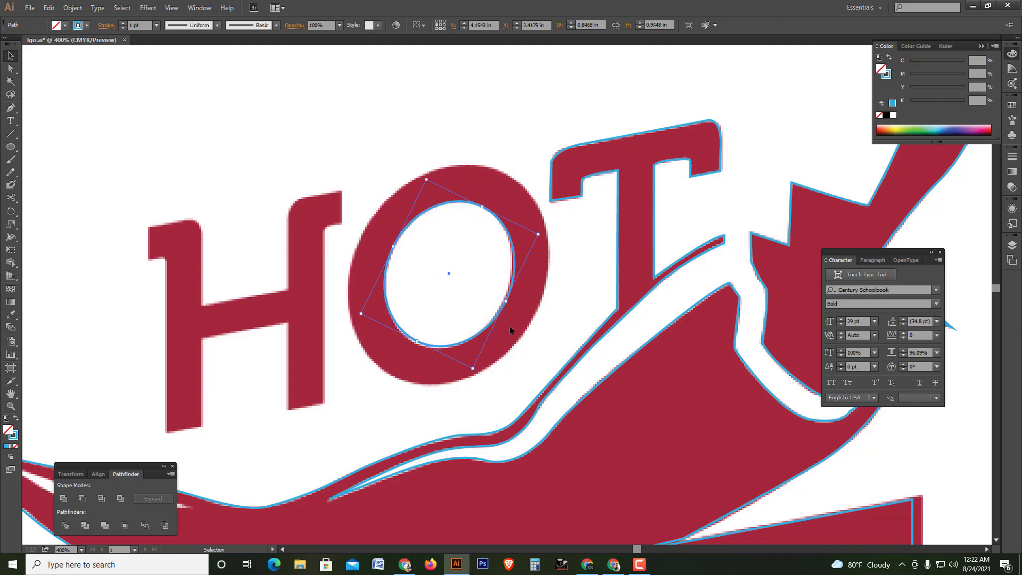
{"action": "left_click_drag", "start_coordinate": [416, 341], "coordinate": [420, 345]}
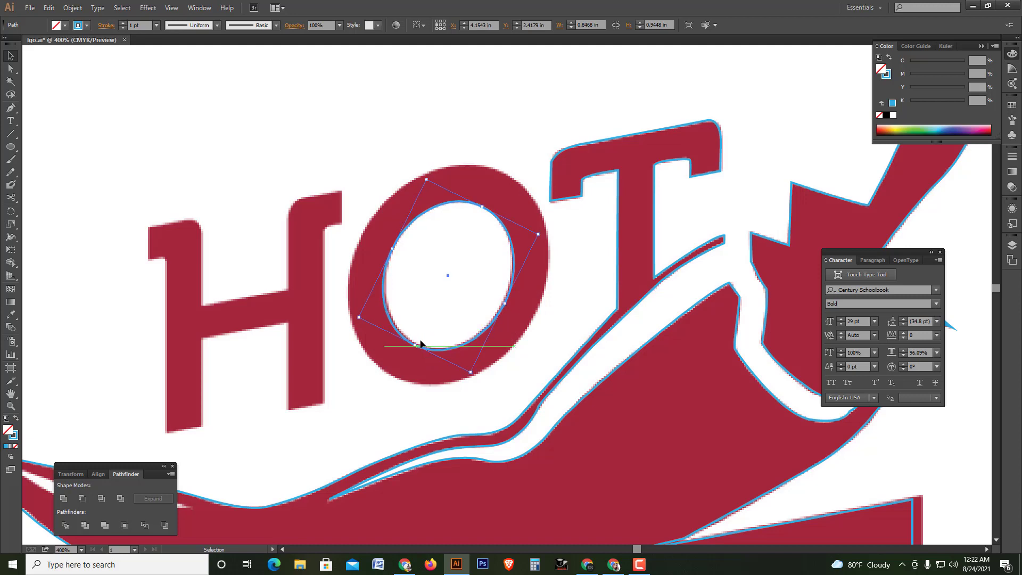
{"action": "left_click", "coordinate": [454, 261]}
{"action": "left_click", "coordinate": [438, 198]}
{"action": "left_click", "coordinate": [74, 8]}
{"action": "mouse_move", "coordinate": [85, 222]}
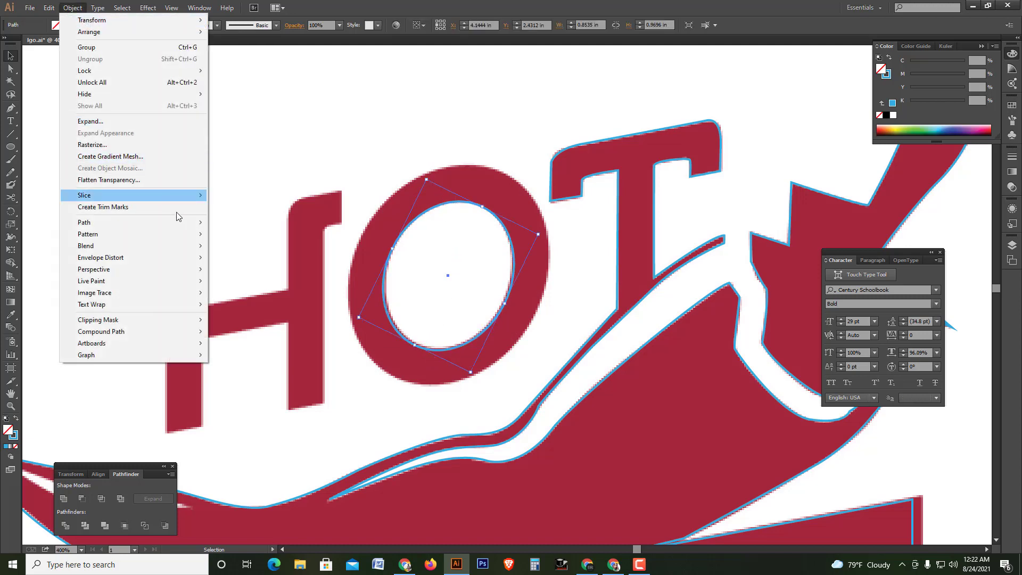
- Create an offset copy of the ellipse and enlarge it to the O's outer edge
{"action": "left_click", "coordinate": [269, 262]}
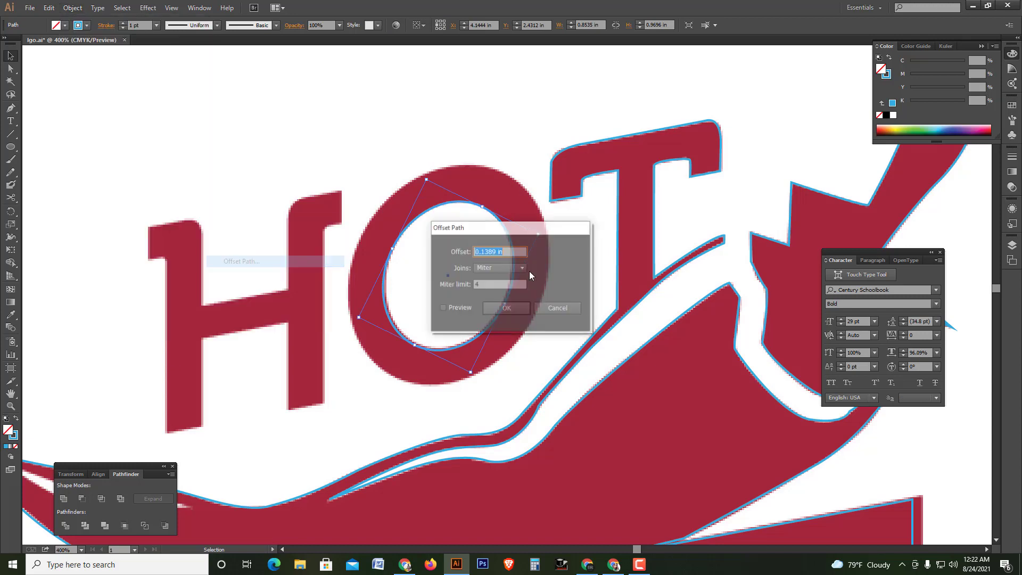
{"action": "left_click", "coordinate": [520, 309]}
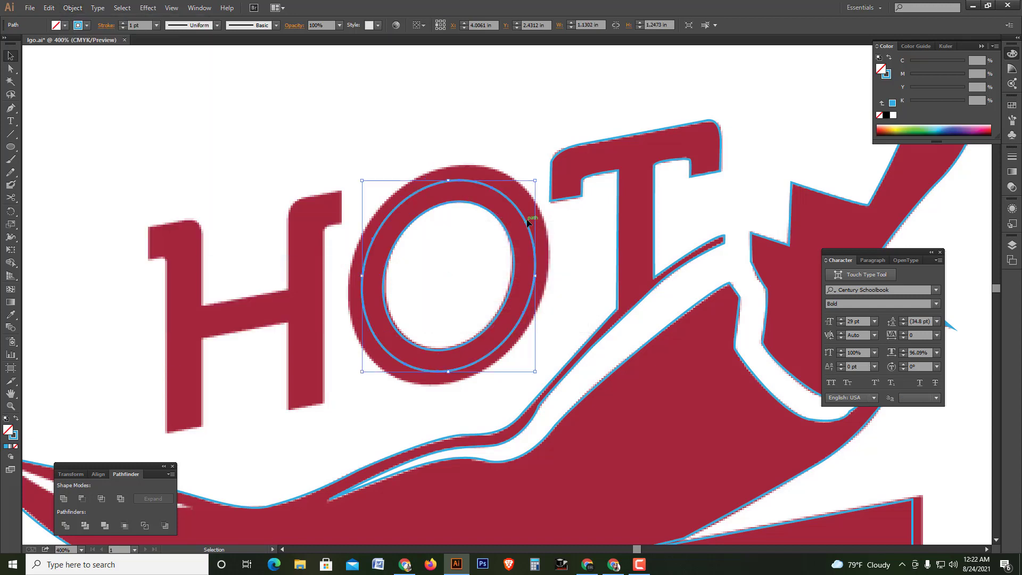
{"action": "left_click_drag", "start_coordinate": [538, 180], "coordinate": [551, 162]}
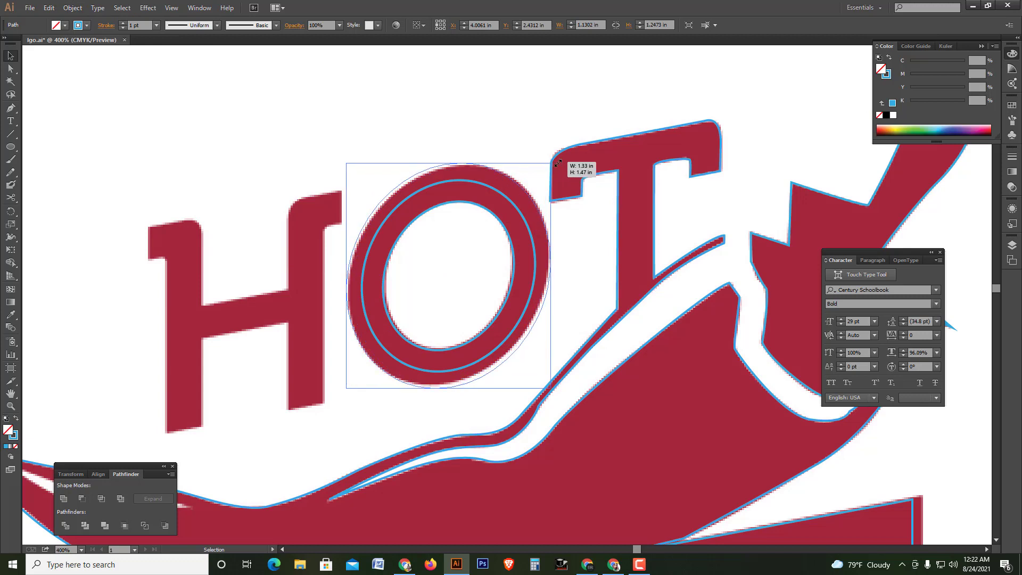
{"action": "left_click", "coordinate": [448, 126]}
- Combine the two ellipses into one compound ring with Pathfinder Exclude
{"action": "left_click", "coordinate": [399, 290]}
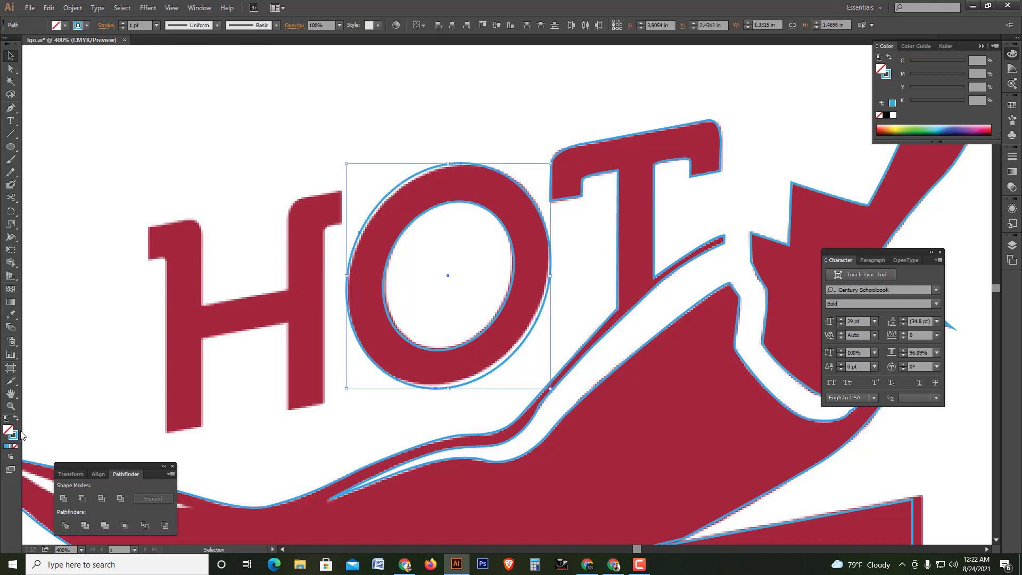
{"action": "left_click", "coordinate": [121, 498]}
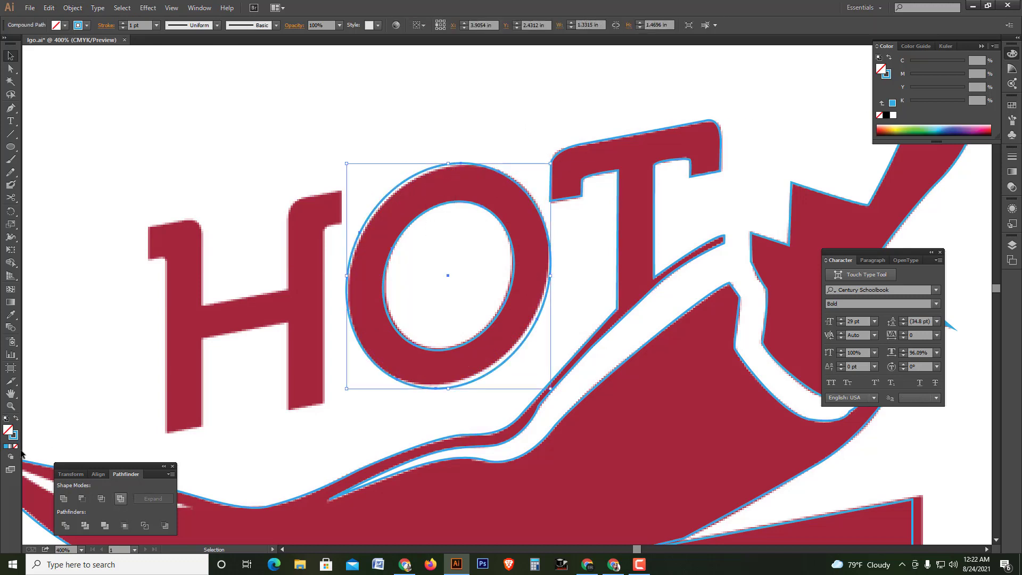
{"action": "left_click", "coordinate": [11, 315]}
{"action": "left_click", "coordinate": [377, 280]}
{"action": "key", "text": "v"}
{"action": "left_click", "coordinate": [379, 155]}
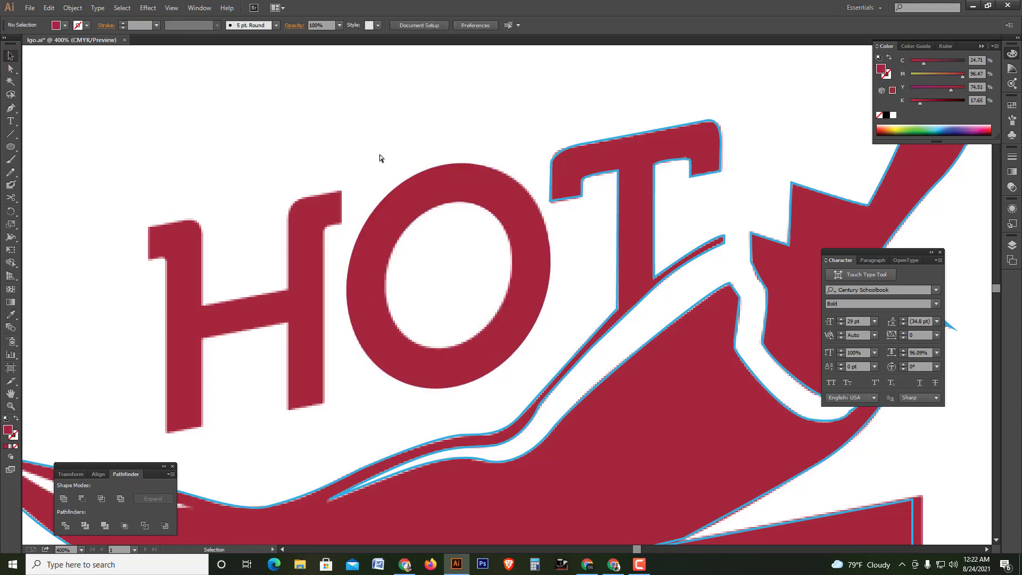
- Start the H outline at its left stem and trace over the stem's top
{"action": "left_click_drag", "start_coordinate": [374, 144], "coordinate": [402, 121]}
{"action": "key", "text": "p"}
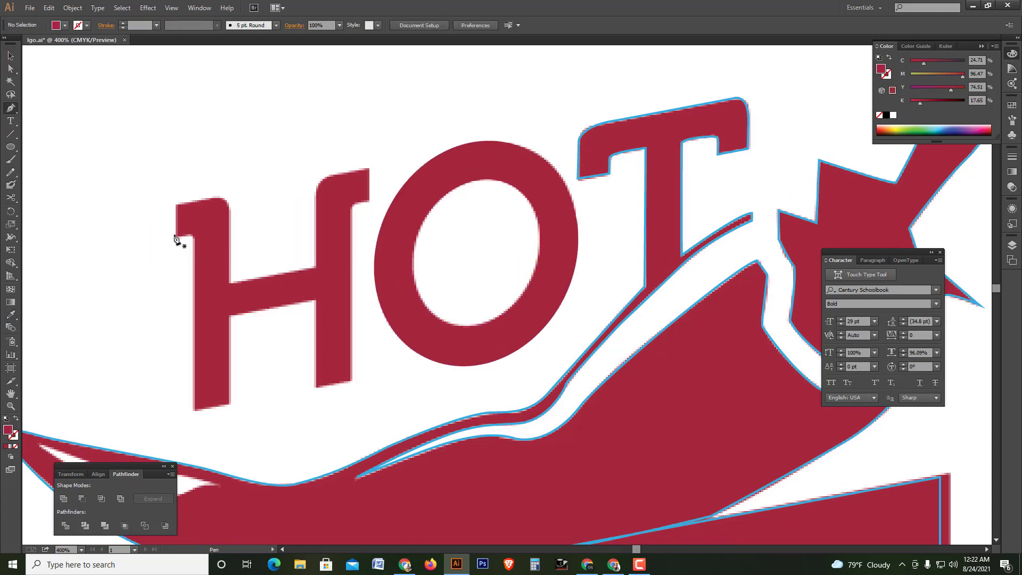
{"action": "left_click", "coordinate": [173, 235]}
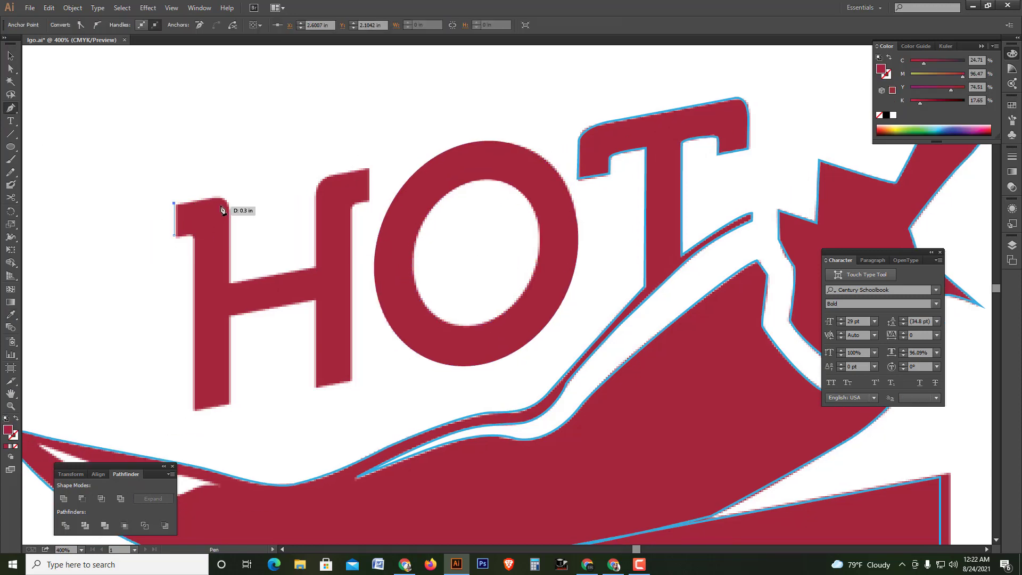
{"action": "scroll", "coordinate": [175, 205], "scroll_direction": "up", "scroll_amount": 2}
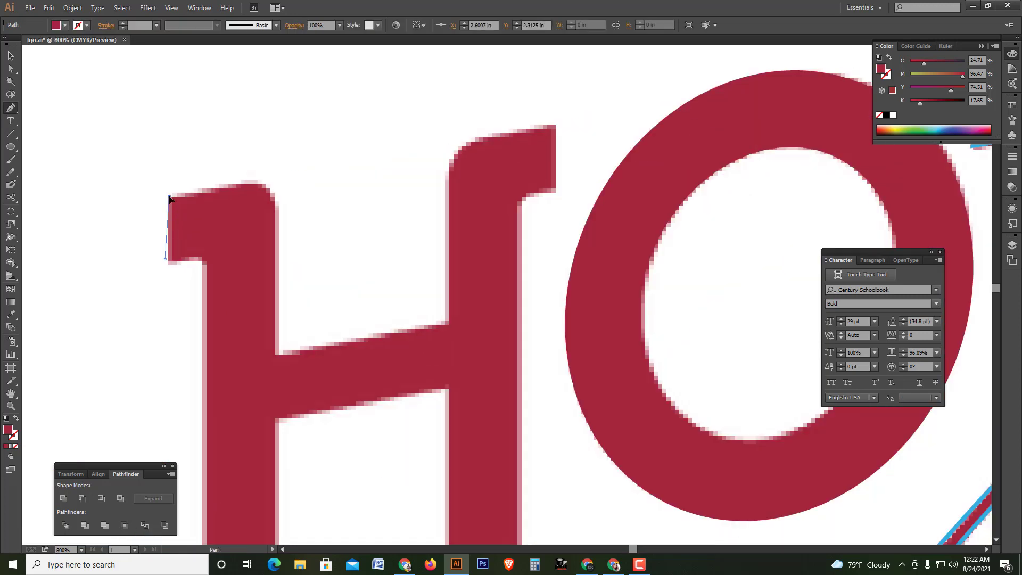
{"action": "key", "text": "ctrl+z"}
{"action": "left_click", "coordinate": [167, 261]}
{"action": "left_click", "coordinate": [169, 197]}
{"action": "left_click", "coordinate": [250, 184]}
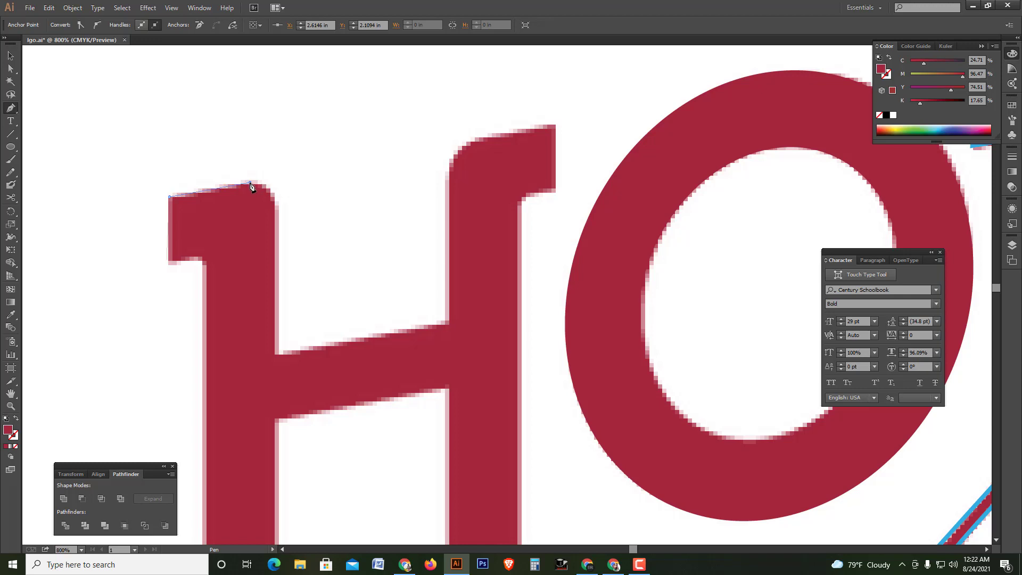
{"action": "left_click_drag", "start_coordinate": [274, 218], "coordinate": [276, 245]}
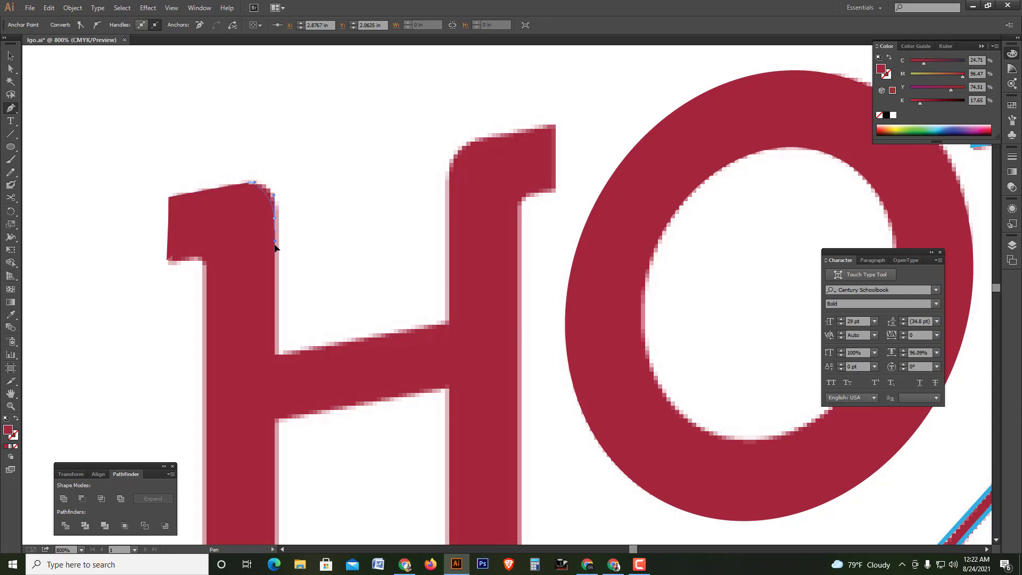
- Trace the outline along the crossbar's top and over the right stem's top
{"action": "left_click", "coordinate": [273, 354]}
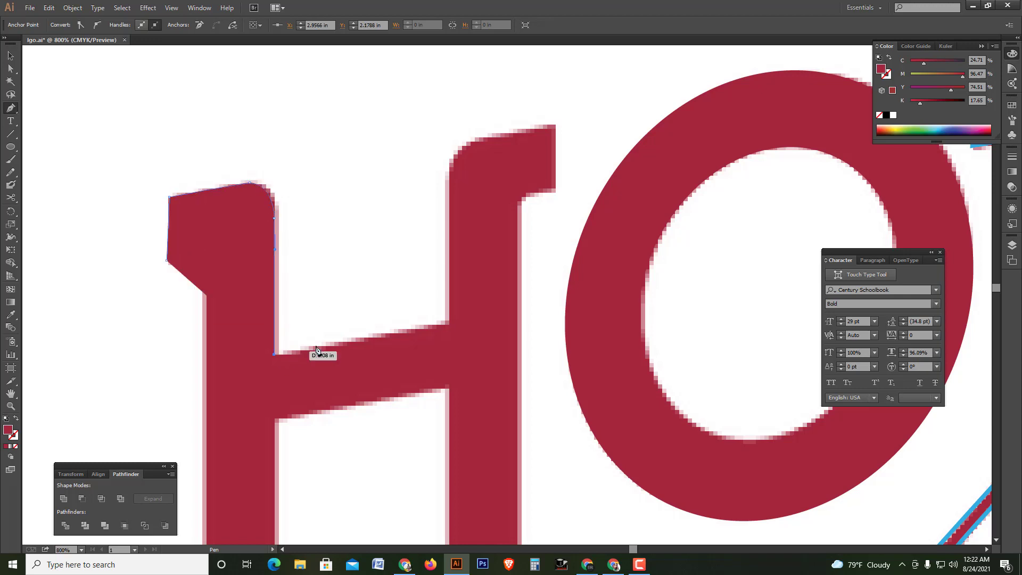
{"action": "left_click", "coordinate": [450, 323]}
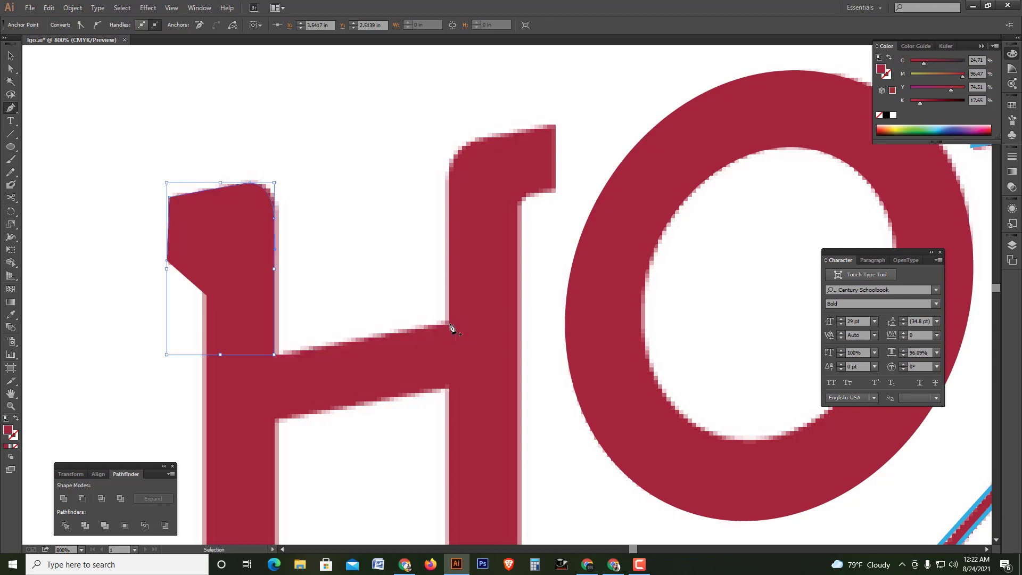
{"action": "left_click", "coordinate": [450, 182]}
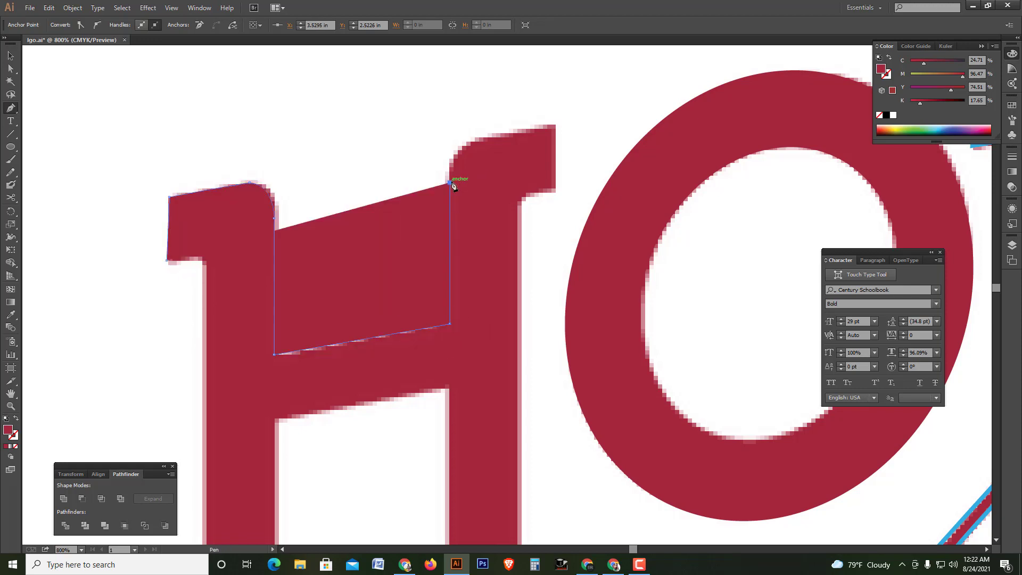
{"action": "left_click", "coordinate": [492, 134]}
{"action": "left_click_drag", "start_coordinate": [534, 131], "coordinate": [552, 130]}
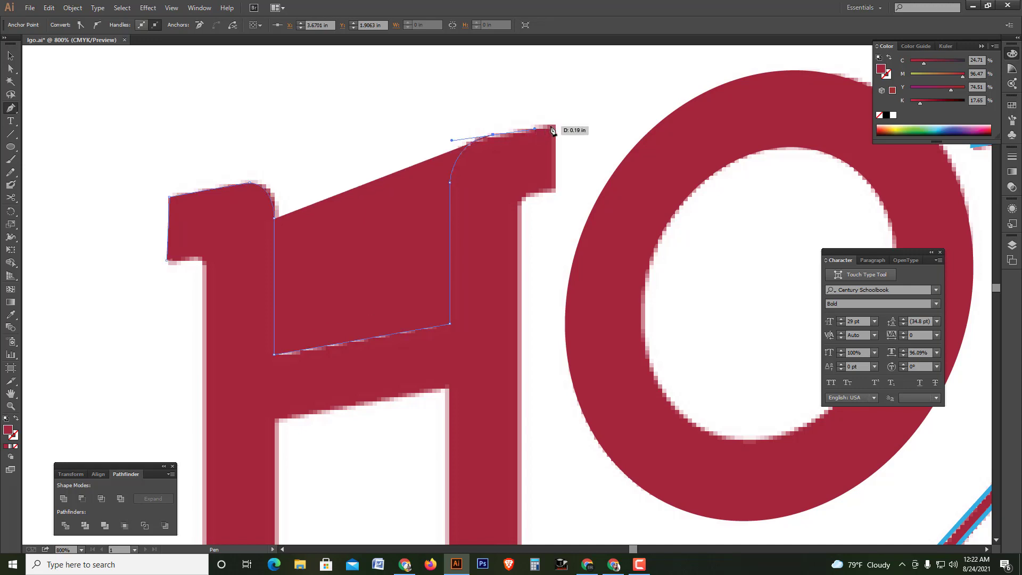
{"action": "left_click", "coordinate": [555, 190]}
{"action": "left_click_drag", "start_coordinate": [520, 212], "coordinate": [518, 242]}
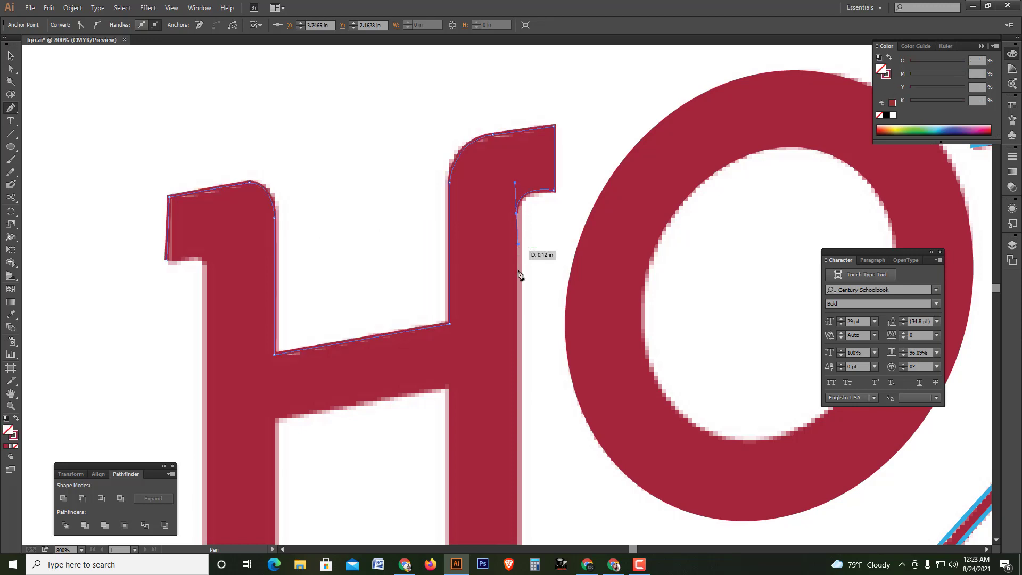
{"action": "scroll", "coordinate": [512, 263], "scroll_direction": "down", "scroll_amount": 1}
{"action": "left_click_drag", "start_coordinate": [512, 263], "coordinate": [500, 188]}
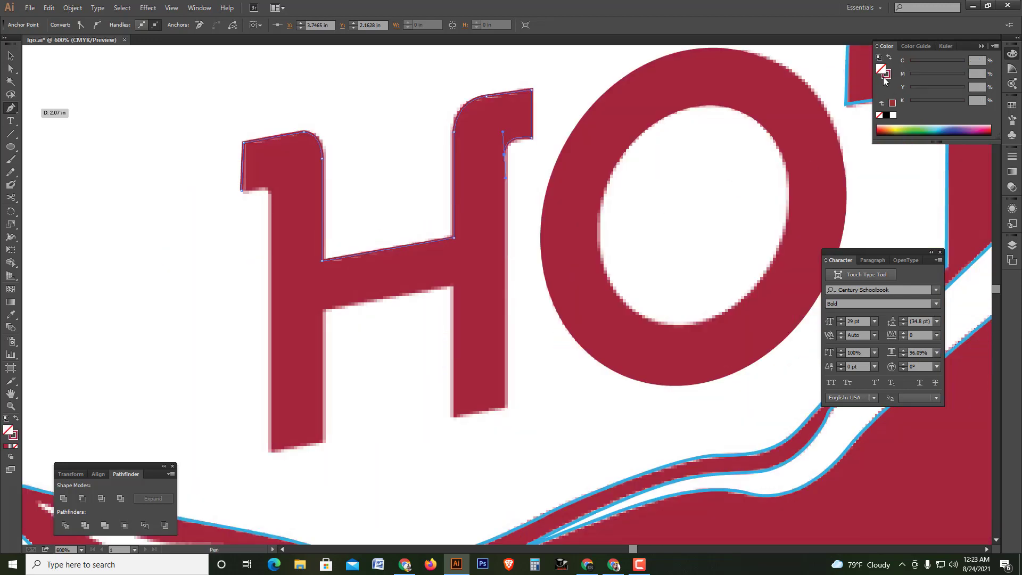
- Make the stroke green and trace the H's lower edges, closing the outline
{"action": "left_click_drag", "start_coordinate": [937, 75], "coordinate": [896, 74]}
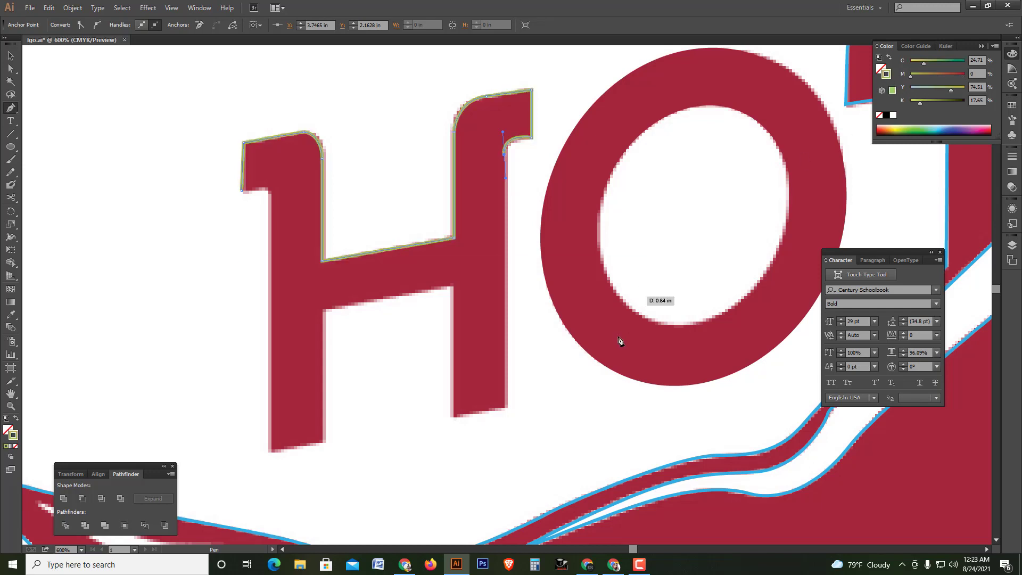
{"action": "left_click", "coordinate": [503, 407]}
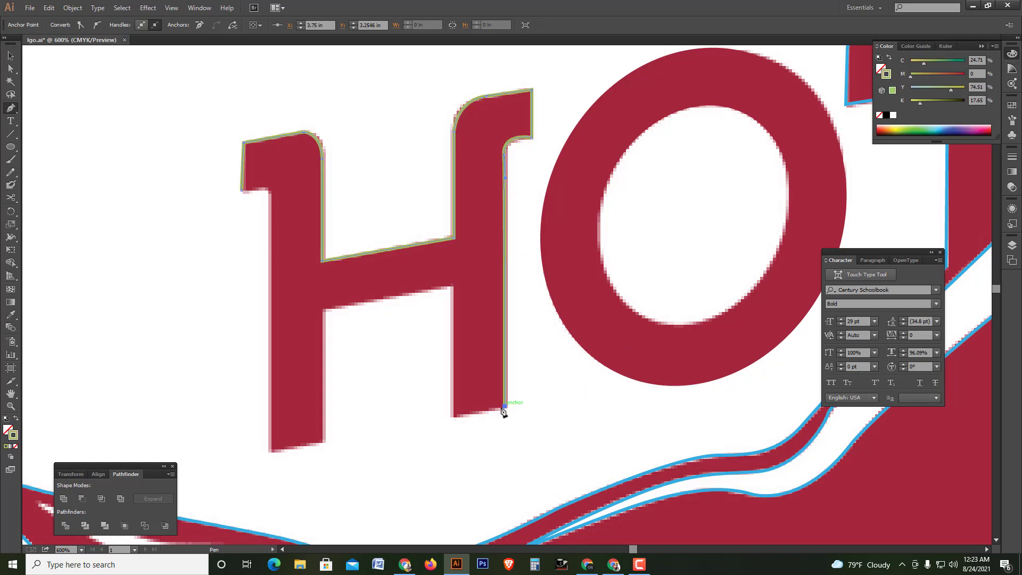
{"action": "left_click", "coordinate": [452, 417]}
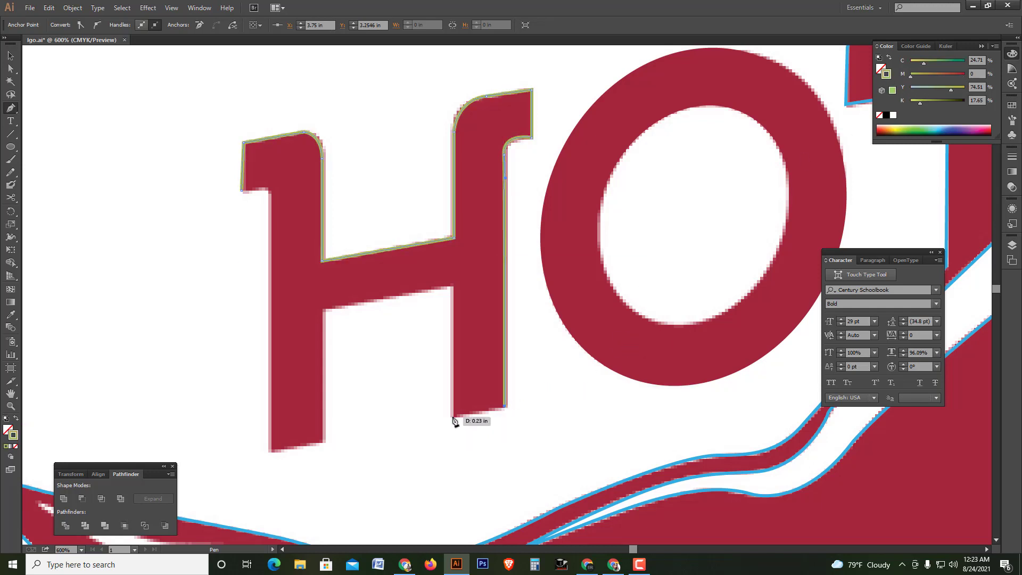
{"action": "left_click", "coordinate": [456, 286]}
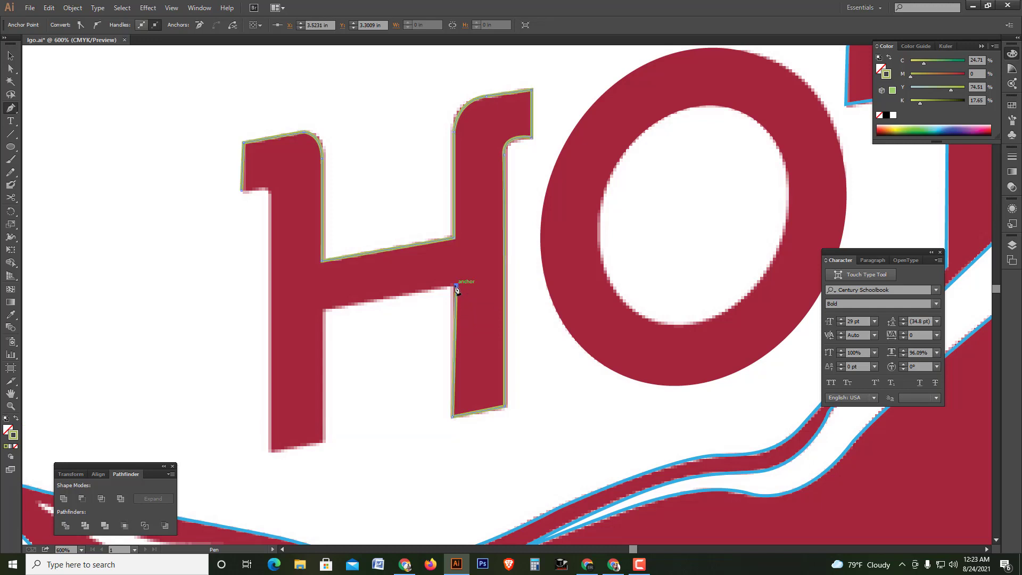
{"action": "left_click", "coordinate": [324, 310]}
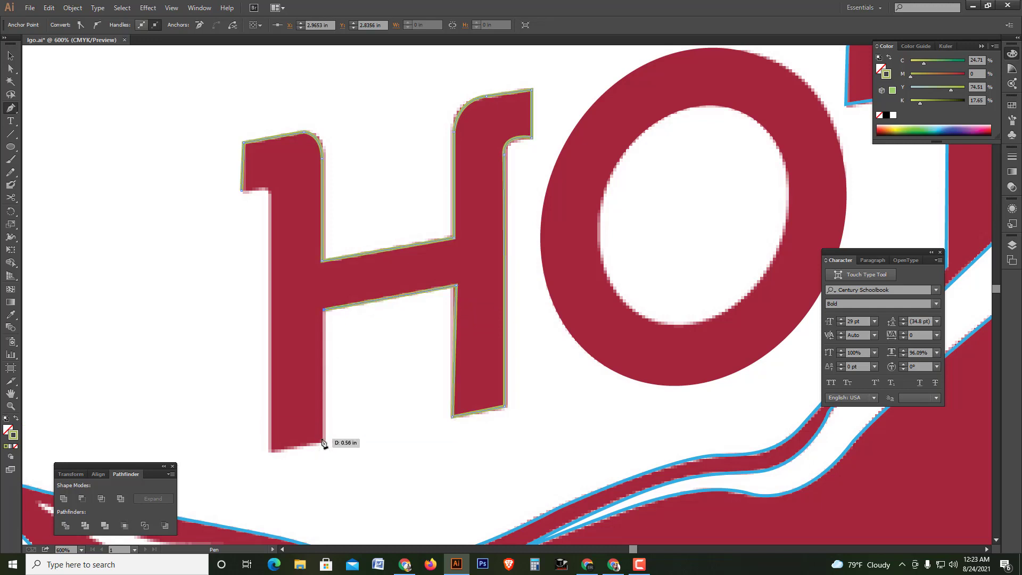
{"action": "left_click", "coordinate": [321, 440]}
{"action": "left_click_drag", "start_coordinate": [321, 441], "coordinate": [322, 445]}
{"action": "left_click", "coordinate": [271, 451]}
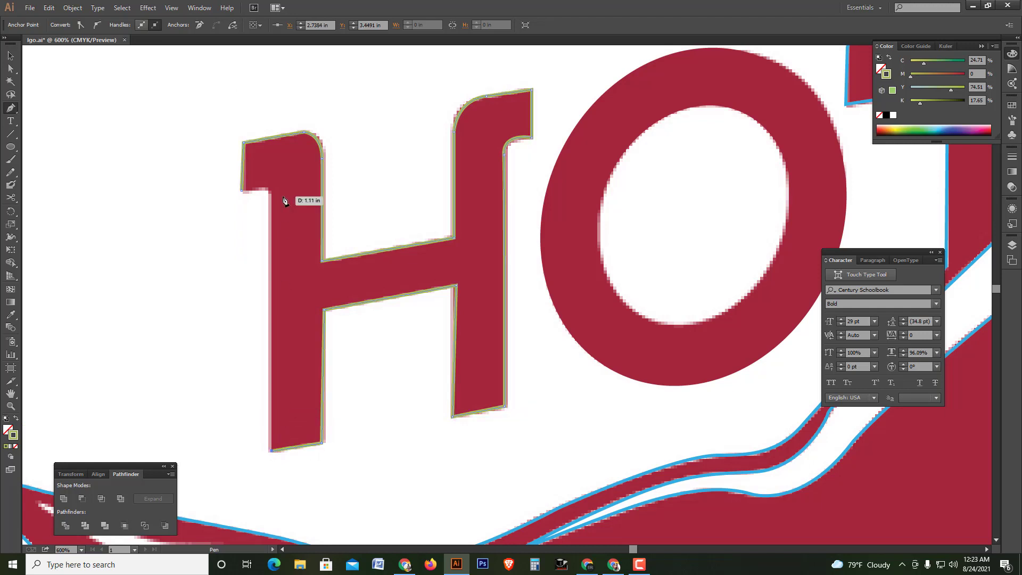
{"action": "left_click", "coordinate": [270, 197]}
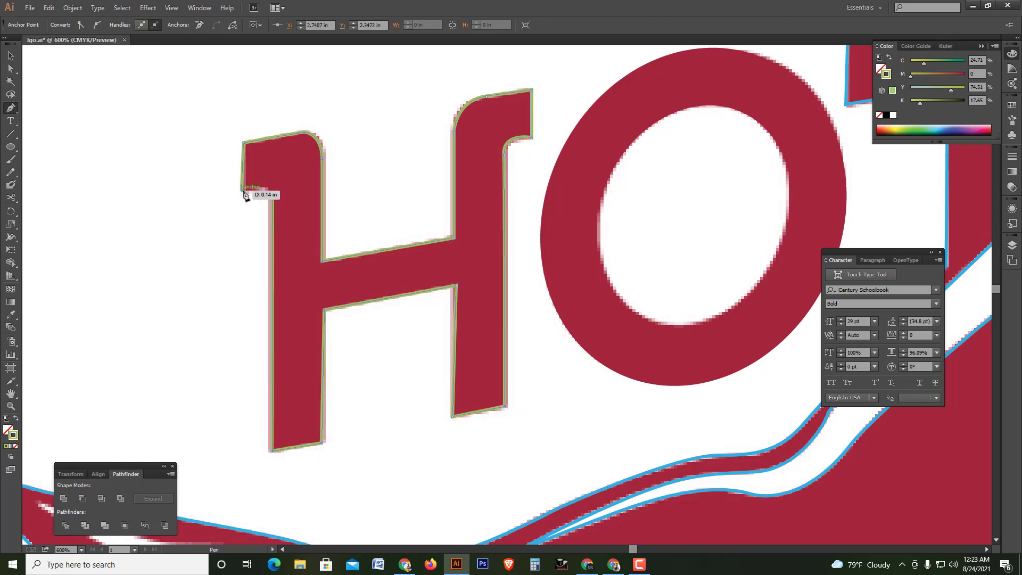
{"action": "left_click_drag", "start_coordinate": [243, 190], "coordinate": [229, 198]}
- Copy the pepper's red fill onto the traced H with the Eyedropper
{"action": "key", "text": "v"}
{"action": "scroll", "coordinate": [419, 236], "scroll_direction": "down", "scroll_amount": 2}
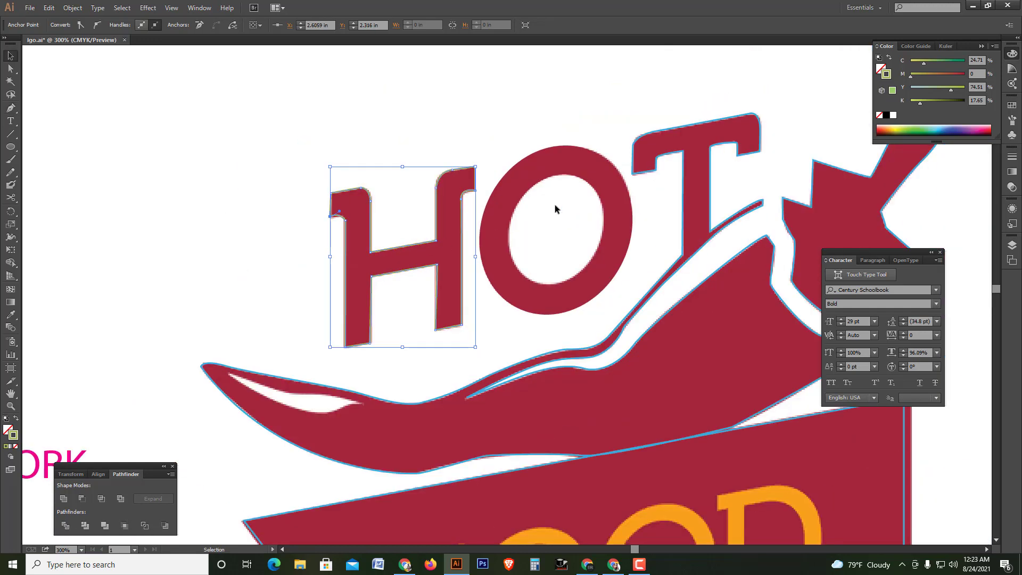
{"action": "left_click", "coordinate": [555, 205]}
{"action": "left_click", "coordinate": [462, 210]}
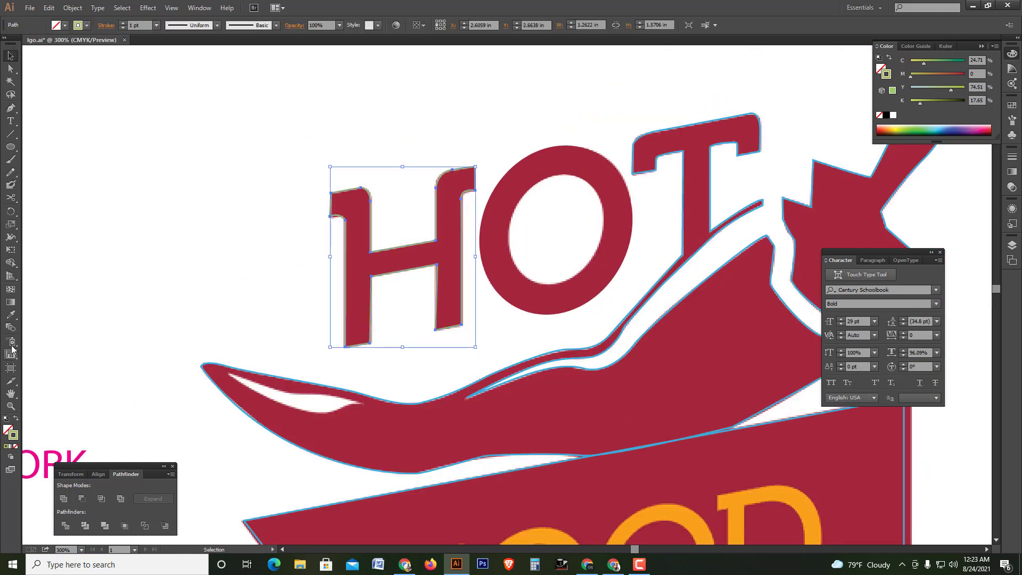
{"action": "left_click", "coordinate": [11, 314]}
{"action": "left_click", "coordinate": [425, 431]}
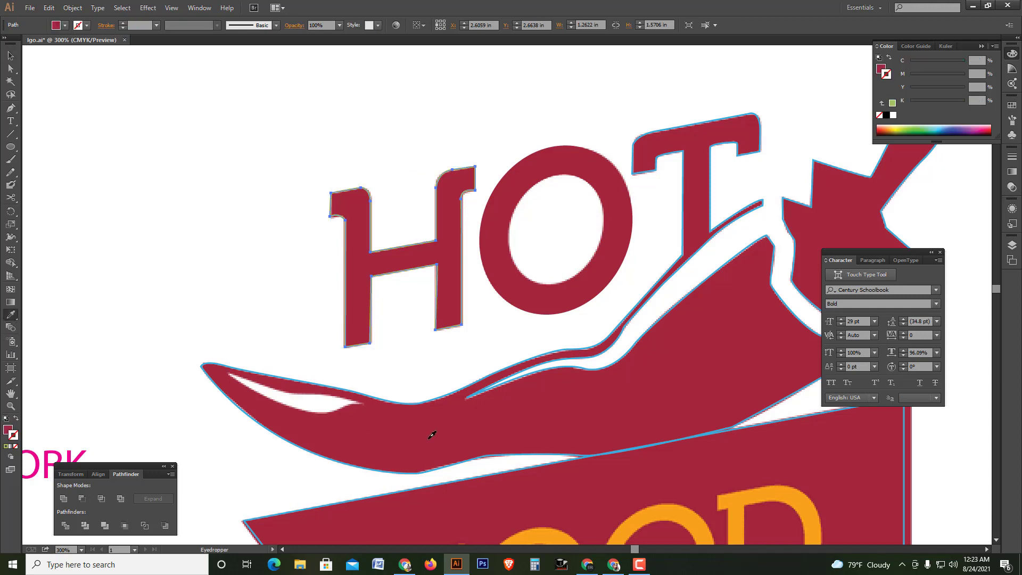
{"action": "key", "text": "v"}
{"action": "left_click", "coordinate": [271, 274]}
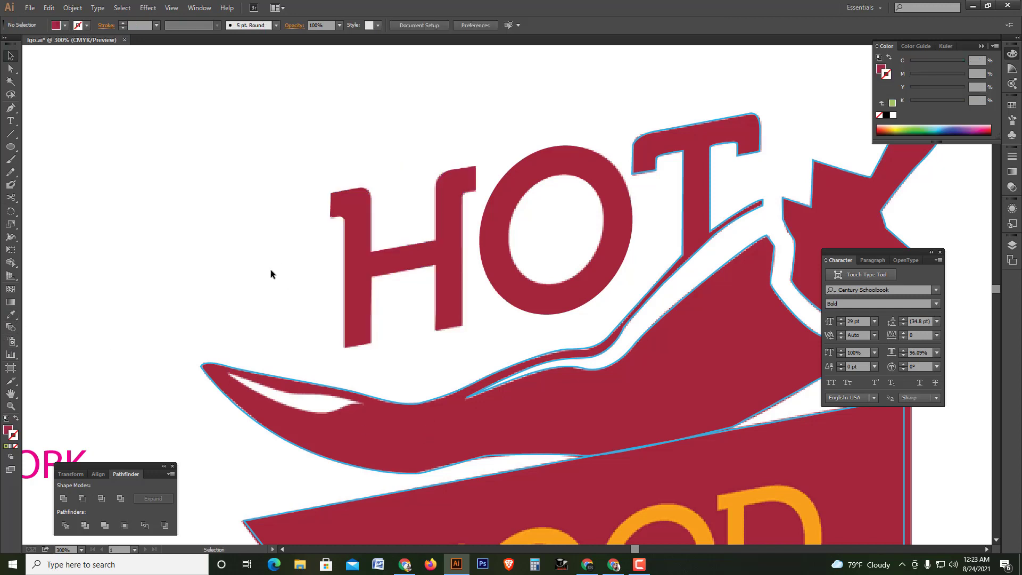
{"action": "left_click", "coordinate": [11, 107]}
- Trace a closed outline around the white highlight near the chili's left tip
{"action": "scroll", "coordinate": [296, 415], "scroll_direction": "up", "scroll_amount": 2}
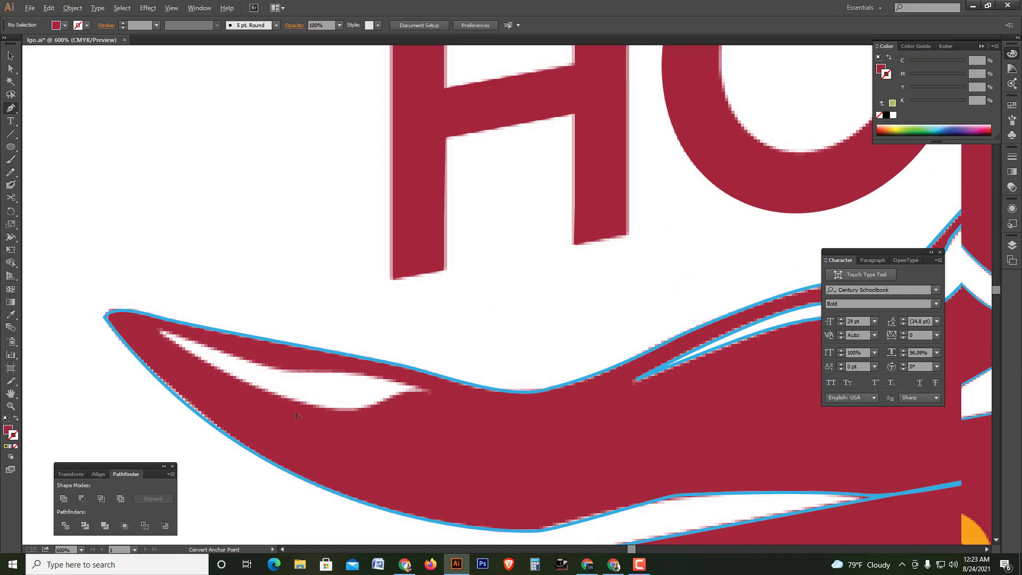
{"action": "left_click", "coordinate": [161, 331]}
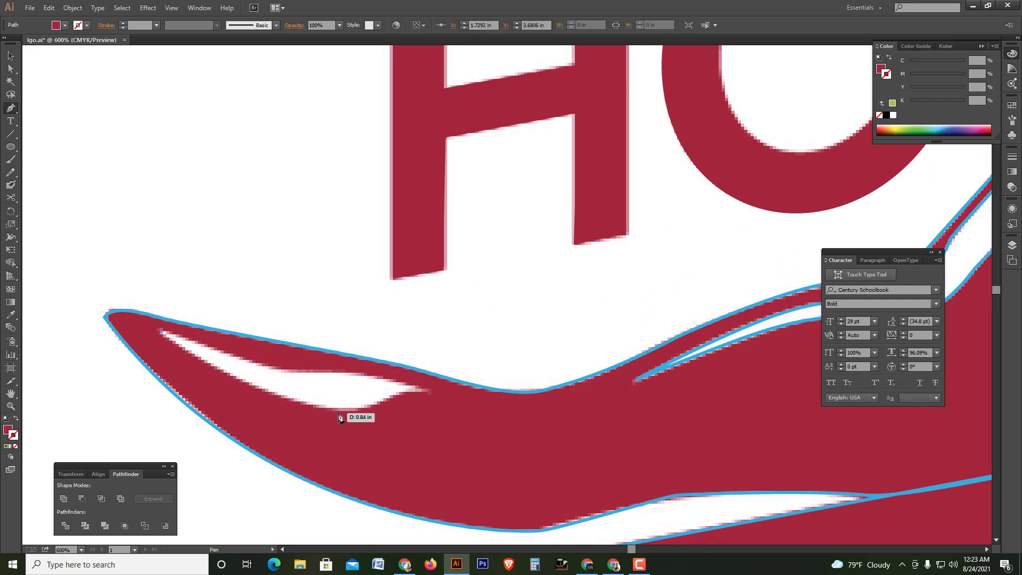
{"action": "mouse_move", "coordinate": [363, 407]}
{"action": "left_mouse_down"}
{"action": "mouse_move", "coordinate": [426, 399]}
{"action": "mouse_move", "coordinate": [377, 404]}
{"action": "left_mouse_up"}
{"action": "left_click", "coordinate": [362, 407]}
{"action": "left_click", "coordinate": [427, 390]}
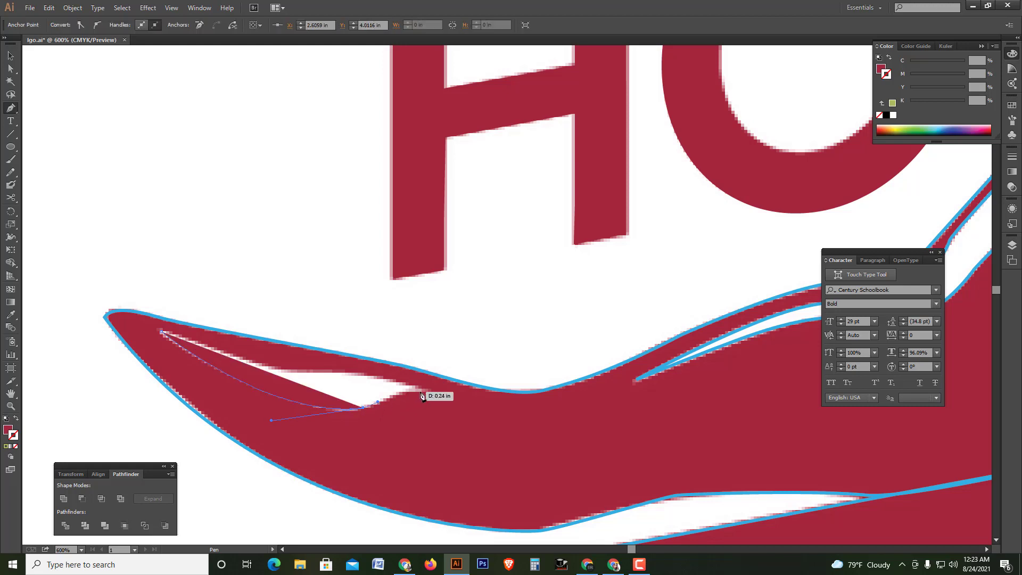
{"action": "left_click_drag", "start_coordinate": [401, 386], "coordinate": [338, 374]}
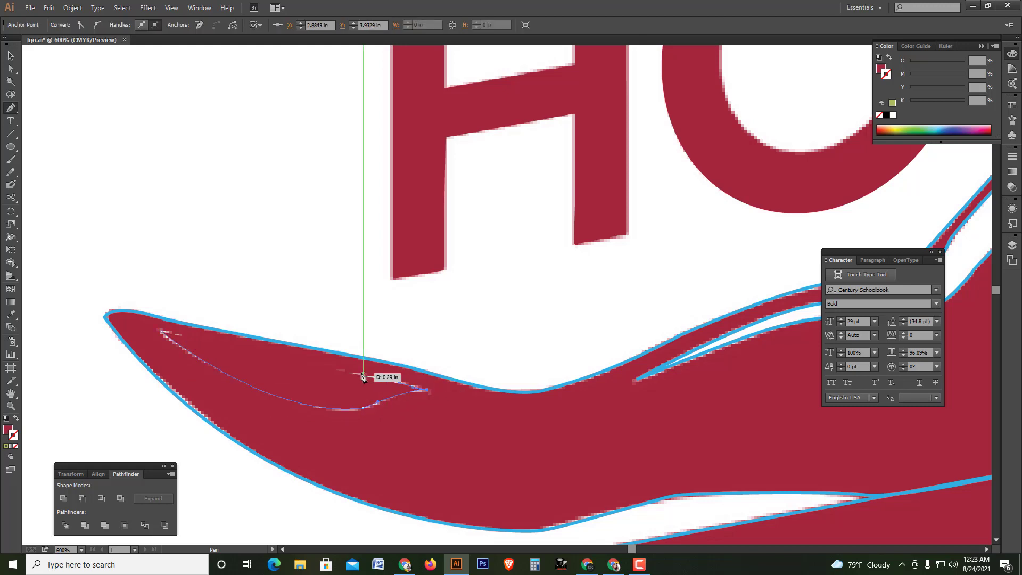
{"action": "left_click", "coordinate": [274, 369]}
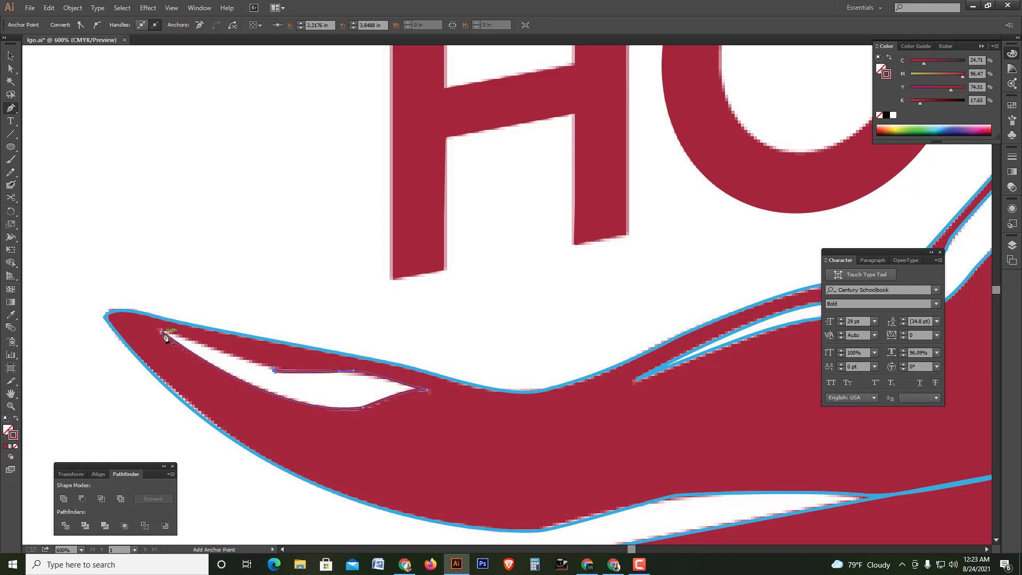
{"action": "left_click_drag", "start_coordinate": [161, 331], "coordinate": [160, 340]}
- Cut the highlight out of the chili and fill the chili crimson
{"action": "key", "text": "v"}
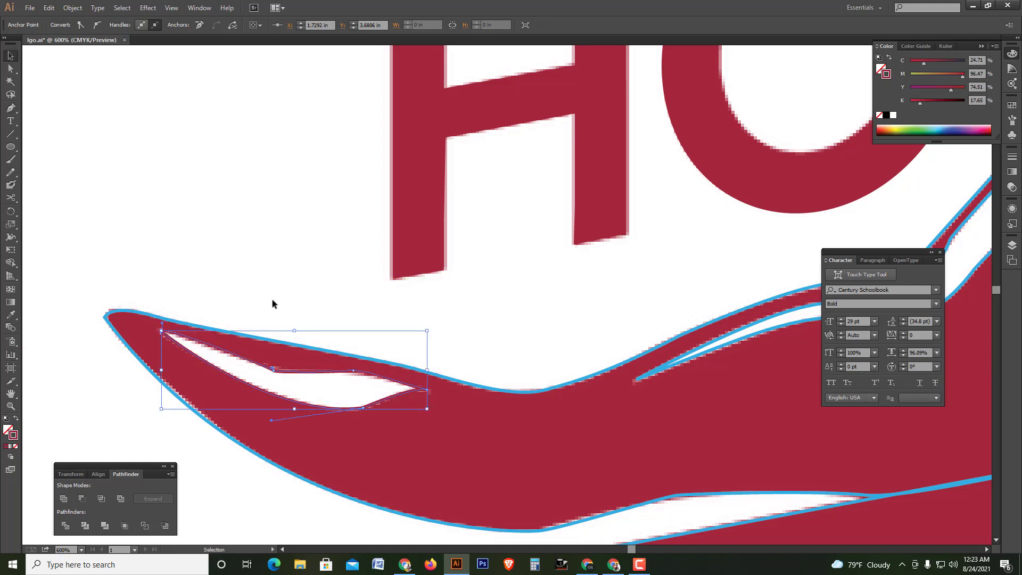
{"action": "scroll", "coordinate": [273, 301], "scroll_direction": "down", "scroll_amount": 2}
{"action": "scroll", "coordinate": [273, 302], "scroll_direction": "down", "scroll_amount": 1}
{"action": "left_click", "coordinate": [314, 346]}
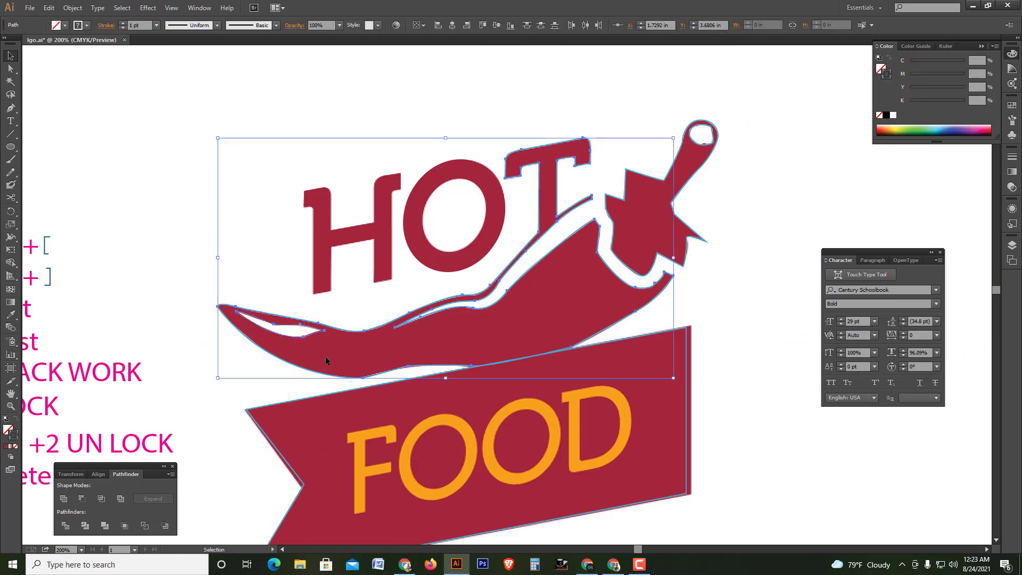
{"action": "left_click_drag", "start_coordinate": [246, 388], "coordinate": [239, 291]}
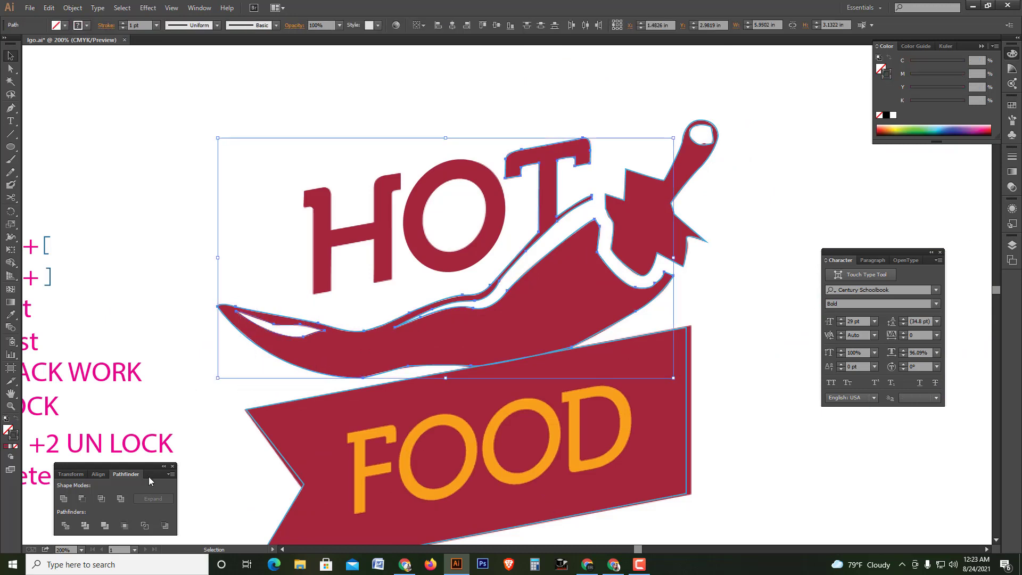
{"action": "left_click", "coordinate": [119, 501]}
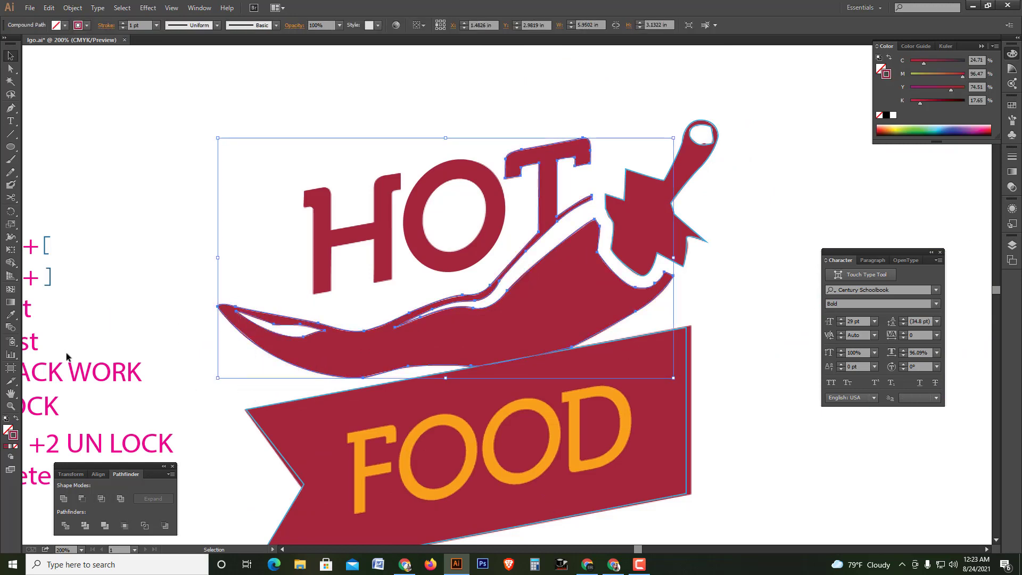
{"action": "left_click", "coordinate": [8, 429]}
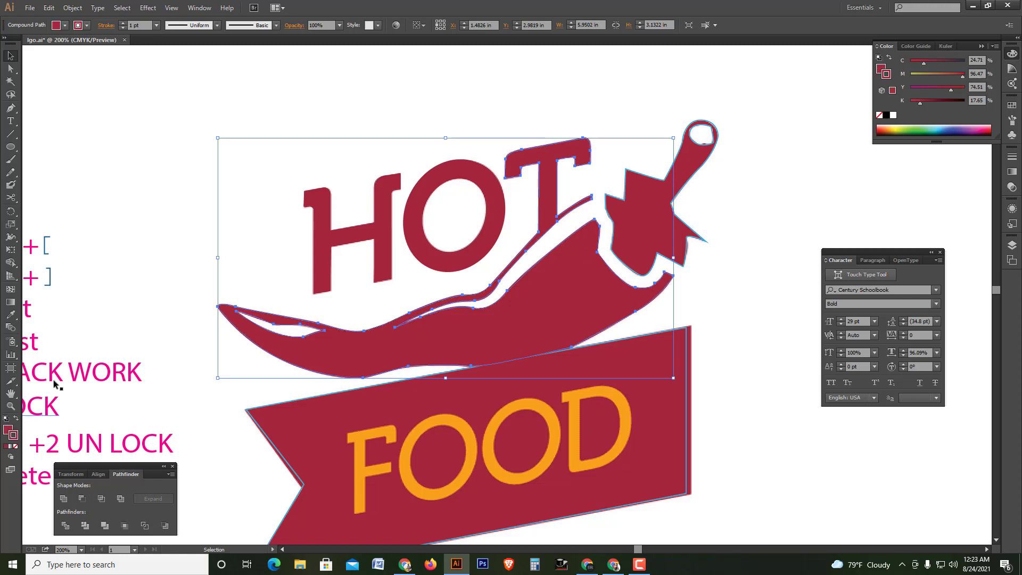
{"action": "left_click", "coordinate": [126, 286]}
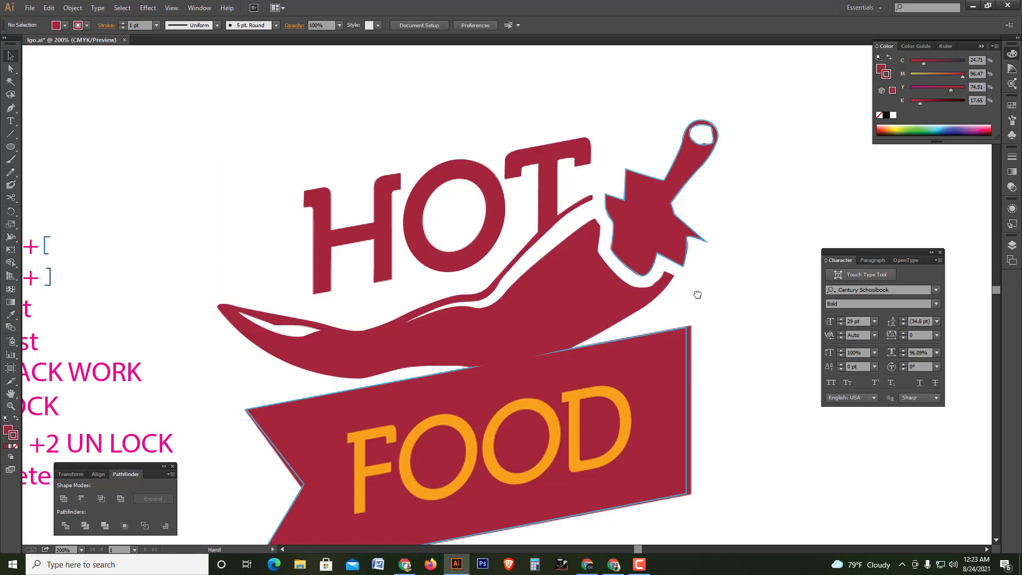
- Add a new text line reading 'fOOD' below the banner
{"action": "scroll", "coordinate": [697, 295], "scroll_direction": "down", "scroll_amount": 3}
{"action": "left_click", "coordinate": [15, 120]}
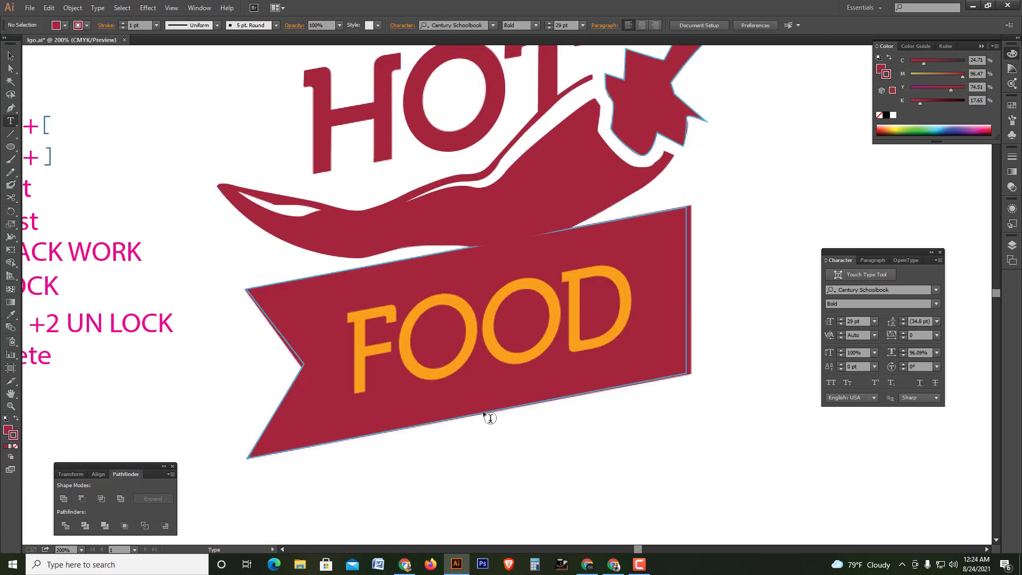
{"action": "left_click", "coordinate": [478, 454]}
{"action": "type", "text": "f"}
{"action": "type", "text": "oo"}
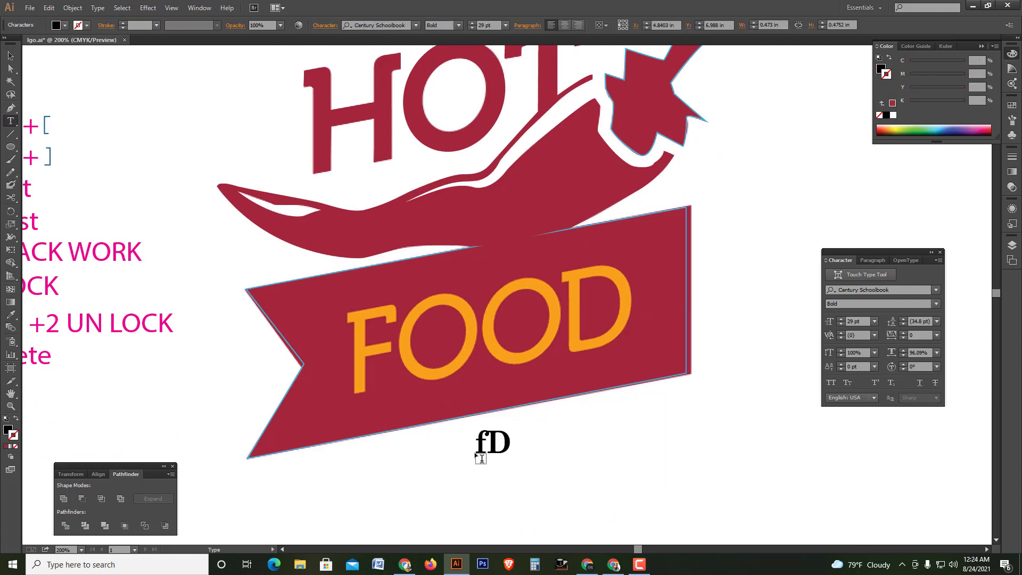
{"action": "key", "text": "Escape"}
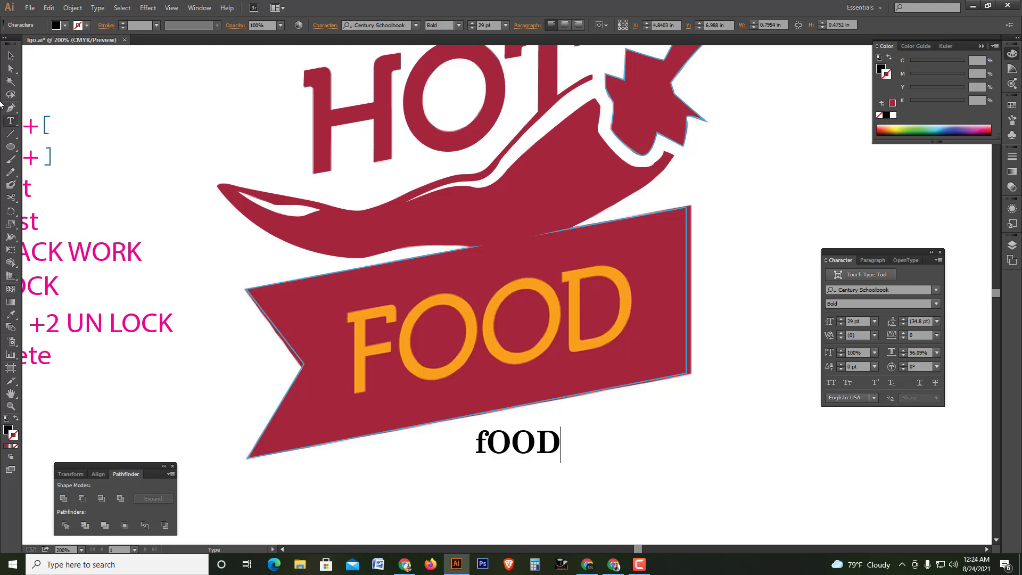
{"action": "left_click", "coordinate": [530, 446]}
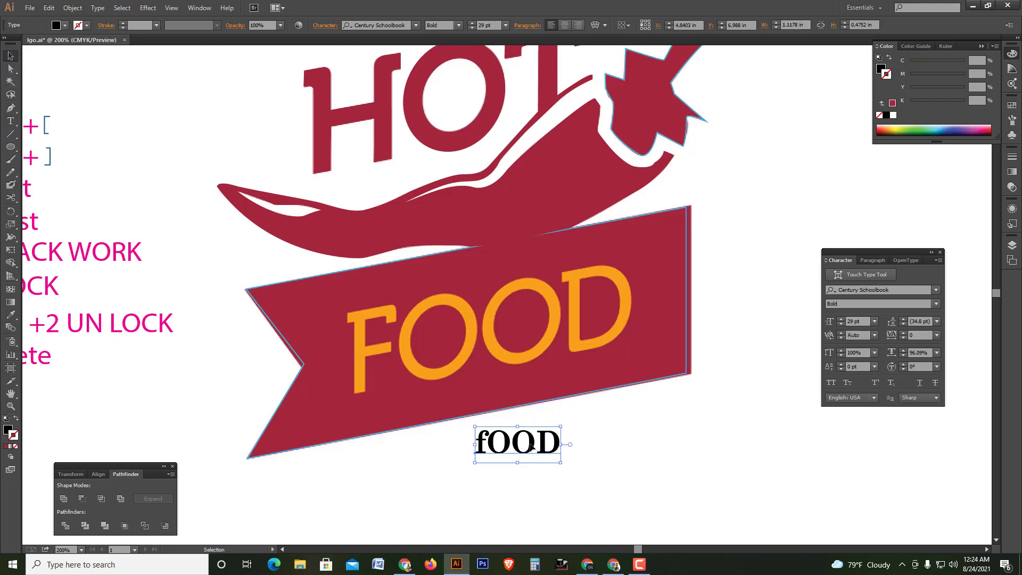
{"action": "double_click", "coordinate": [484, 452]}
{"action": "left_click_drag", "start_coordinate": [486, 449], "coordinate": [456, 430]}
{"action": "key", "text": "Right"}
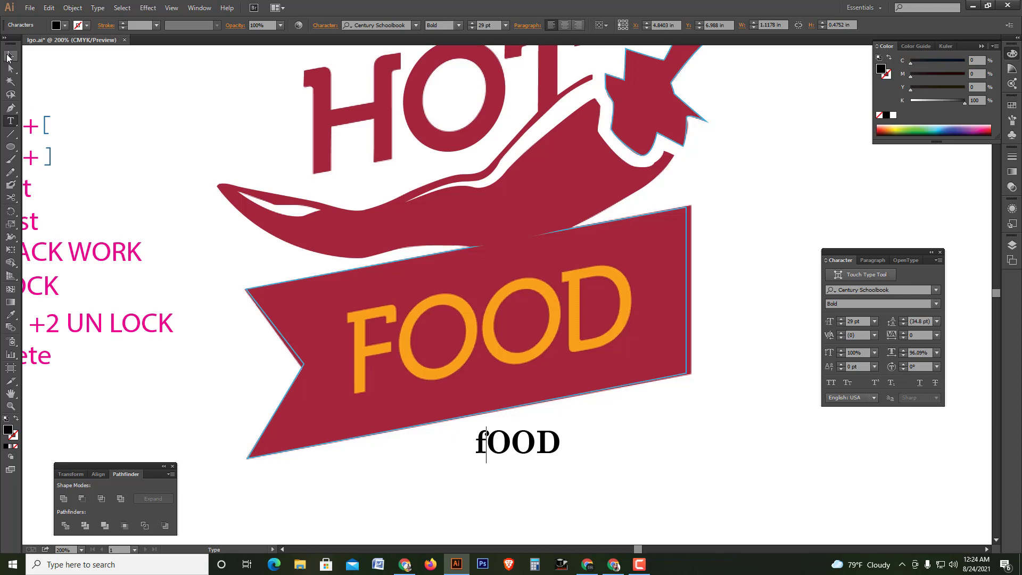
{"action": "key", "text": "Escape"}
- Try several fonts on fOOD, stepping past Monotype Corsiva to Curlz MT
{"action": "left_click", "coordinate": [402, 26]}
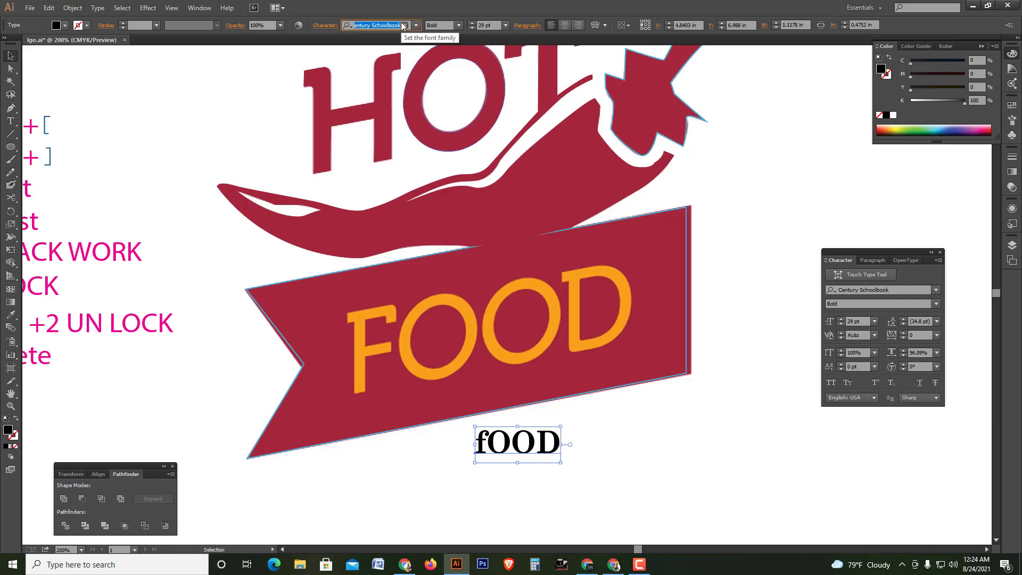
{"action": "key", "text": "Down"}
{"action": "key", "text": "Down"}
{"action": "key", "text": "Down"}
{"action": "key", "text": "Down"}
{"action": "key", "text": "Down"}
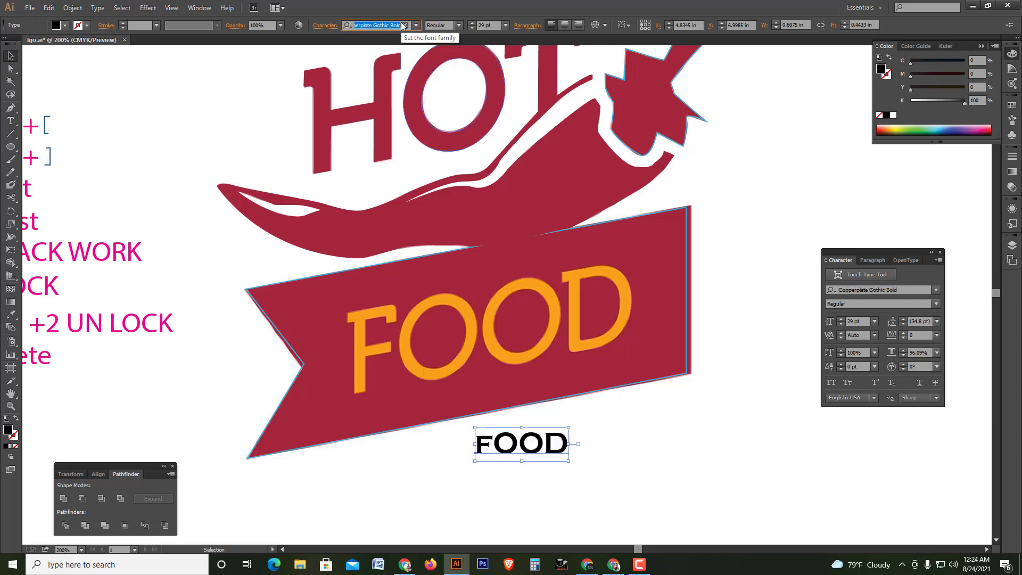
{"action": "key", "text": "Down"}
{"action": "key", "text": "Down"}
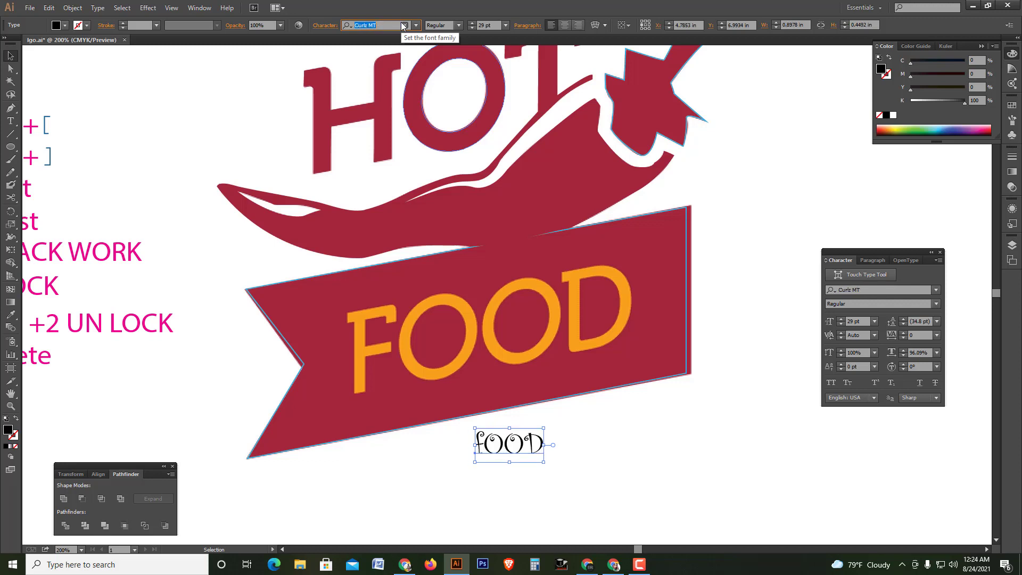
{"action": "key", "text": "Down"}
{"action": "key", "text": "Down"}
{"action": "key", "text": "Up"}
{"action": "key", "text": "Up"}
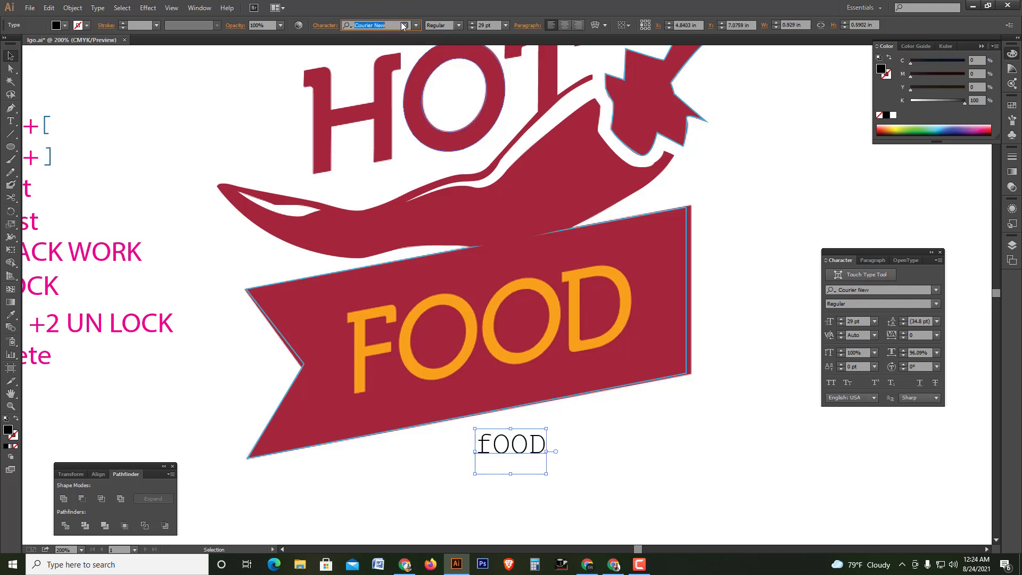
{"action": "key", "text": "Up"}
{"action": "key", "text": "Up"}
{"action": "key", "text": "Up"}
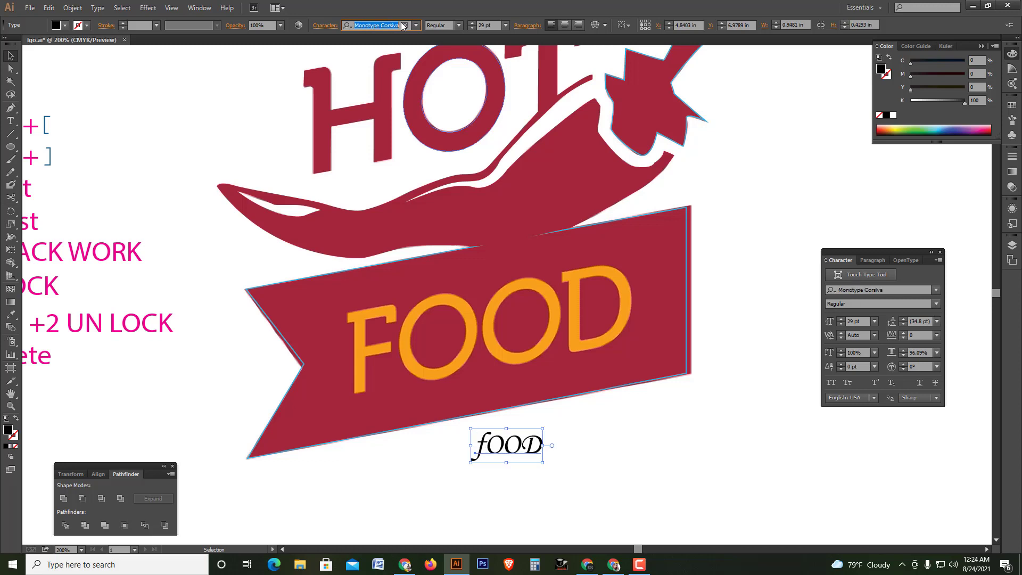
{"action": "key", "text": "Up"}
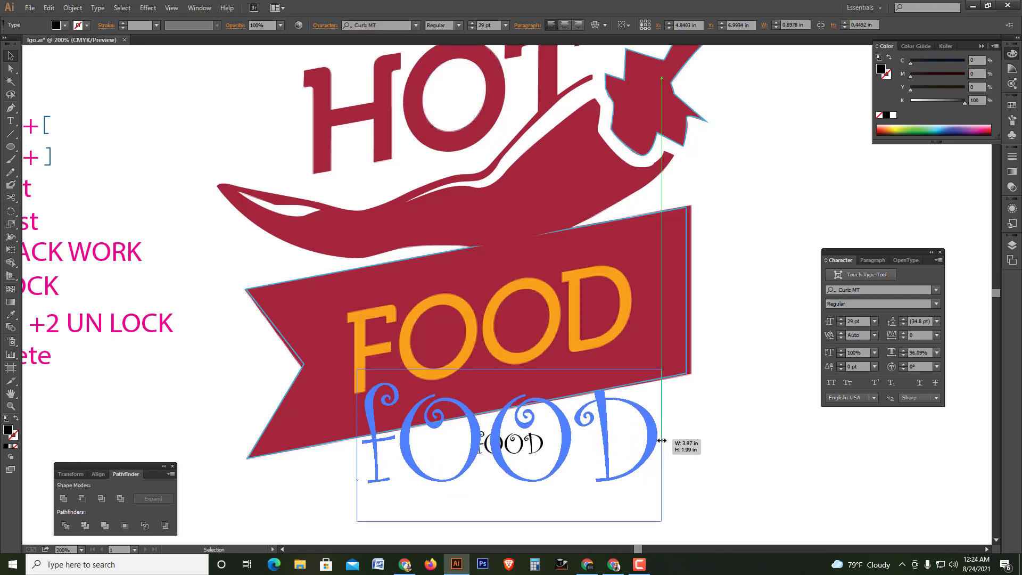
- Scale up the fOOD text, tilt it to the banner's slant and place it over FOOD
{"action": "left_click_drag", "start_coordinate": [543, 445], "coordinate": [661, 445]}
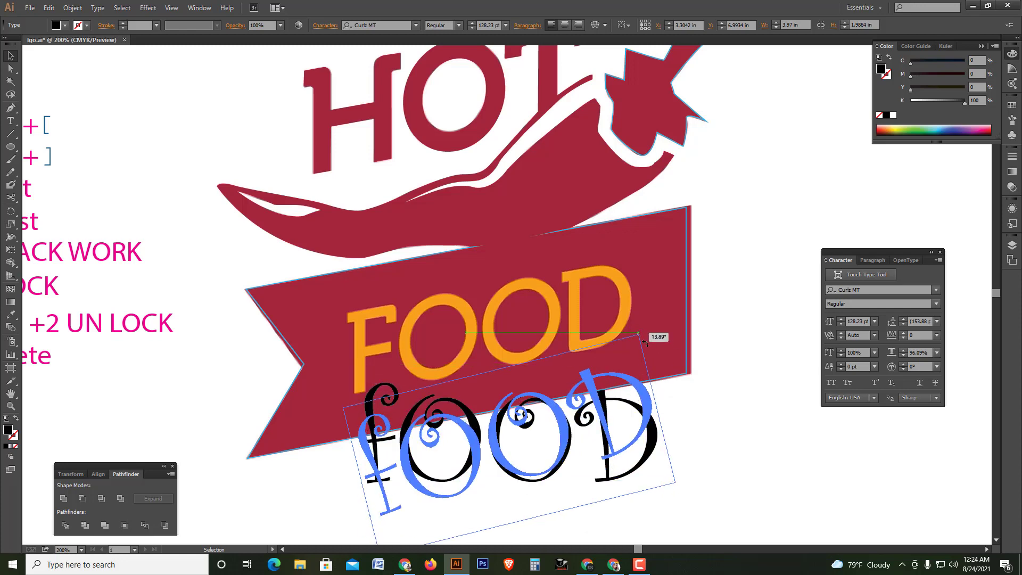
{"action": "left_click_drag", "start_coordinate": [651, 349], "coordinate": [640, 335]}
{"action": "left_click_drag", "start_coordinate": [590, 465], "coordinate": [571, 359]}
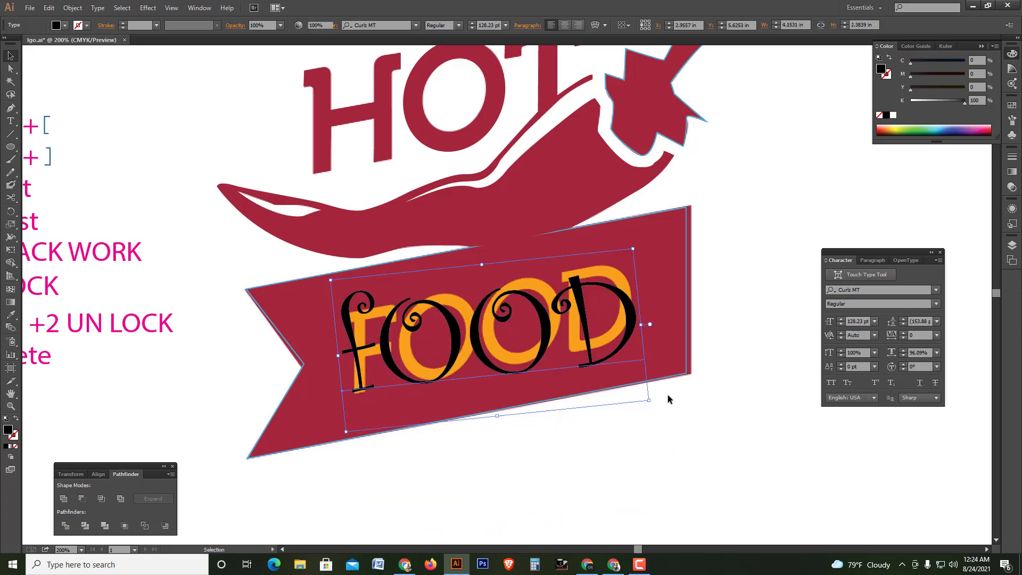
{"action": "left_click", "coordinate": [690, 427]}
{"action": "key", "text": "ctrl+1"}
{"action": "key", "text": "ctrl+minus"}
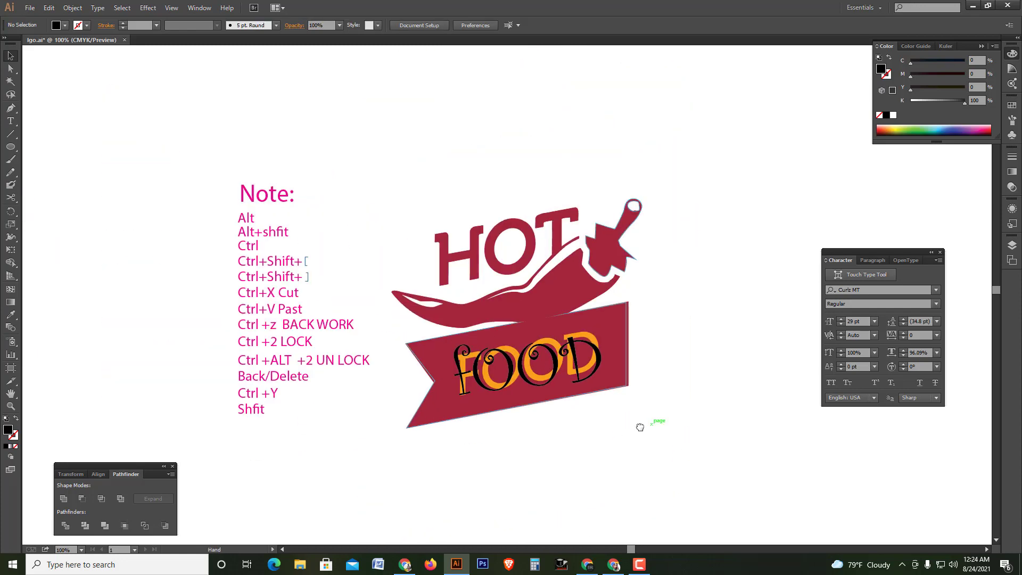
{"action": "left_click", "coordinate": [633, 425]}
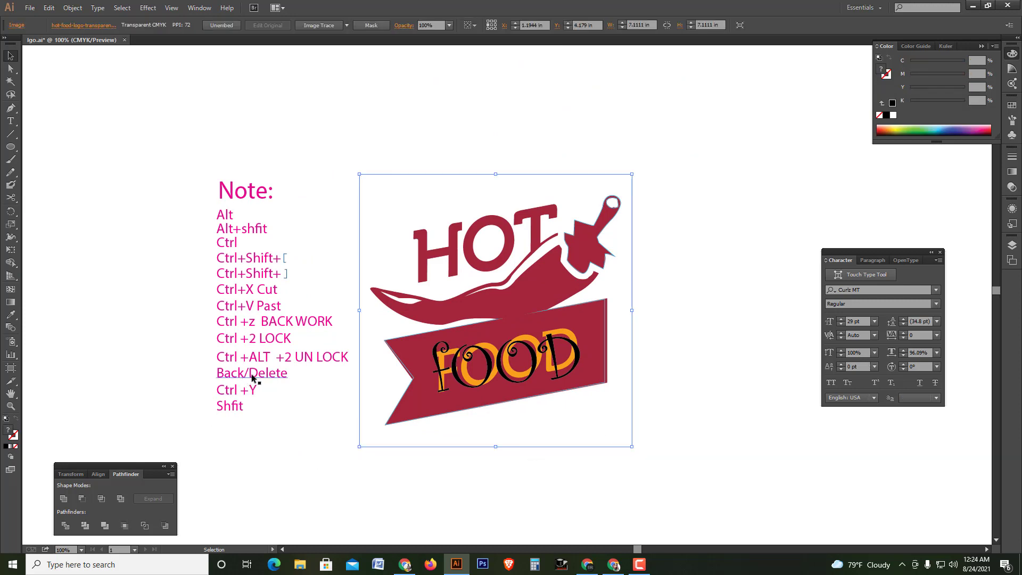
- Delete the reference image and fill the banner crimson with the Eyedropper
{"action": "key", "text": "Delete"}
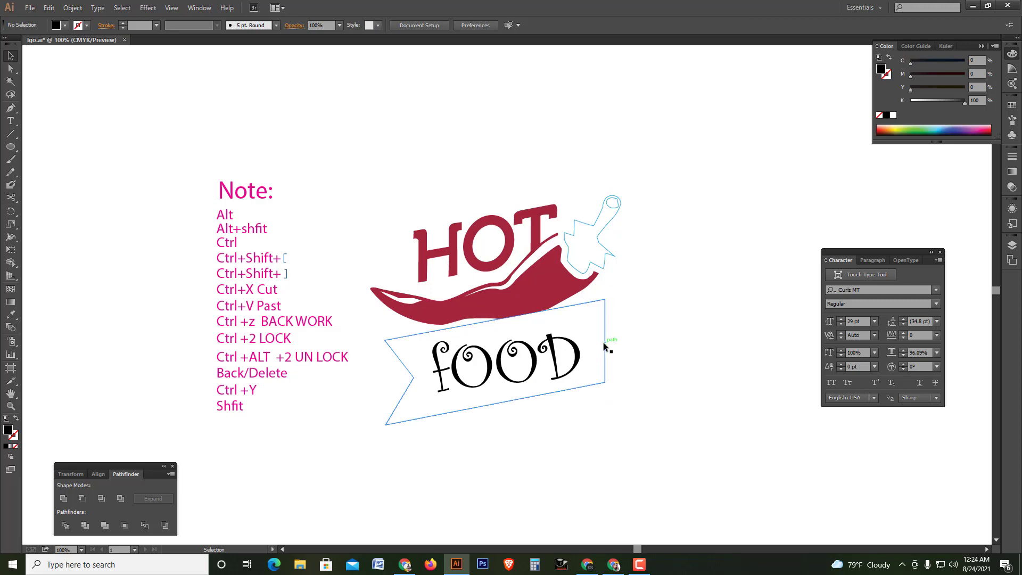
{"action": "left_click", "coordinate": [603, 343]}
{"action": "left_click", "coordinate": [11, 314]}
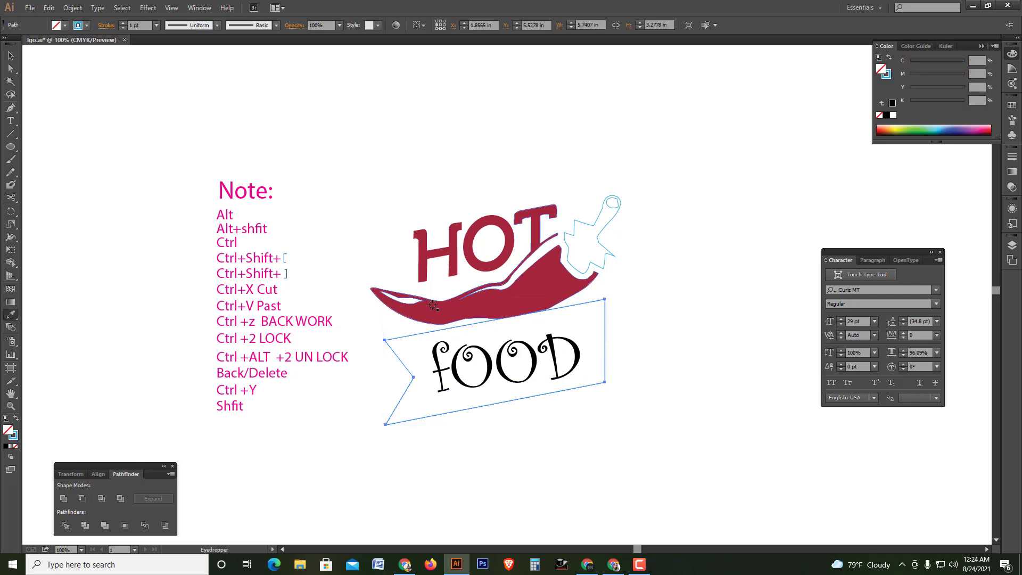
{"action": "left_click", "coordinate": [394, 313]}
- Make the food text yellow in the Color panel
{"action": "left_click", "coordinate": [577, 348]}
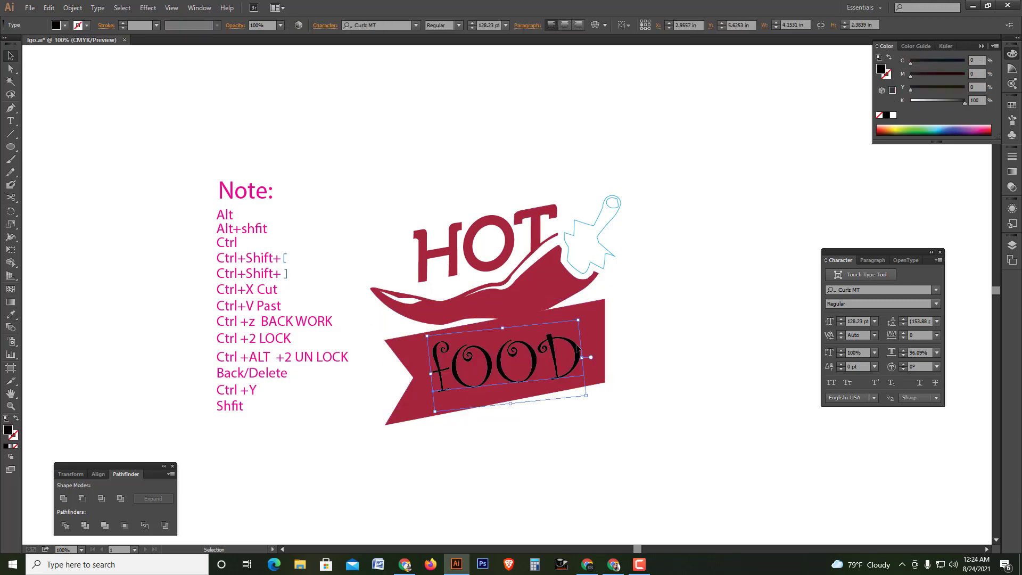
{"action": "mouse_move", "coordinate": [957, 93]}
{"action": "left_mouse_down"}
{"action": "mouse_move", "coordinate": [910, 100]}
{"action": "mouse_move", "coordinate": [964, 87]}
{"action": "left_mouse_up"}
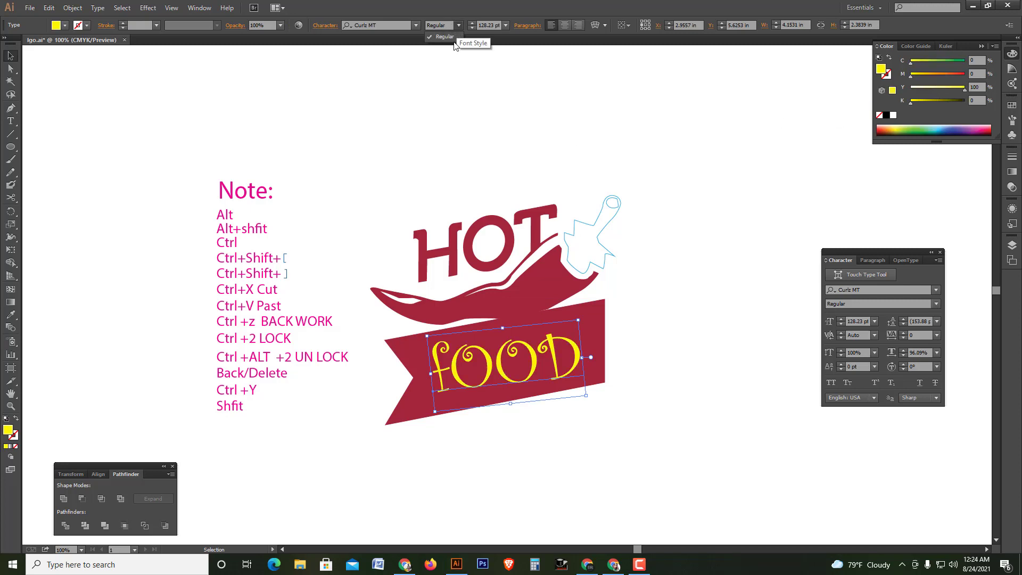
{"action": "left_click", "coordinate": [410, 25]}
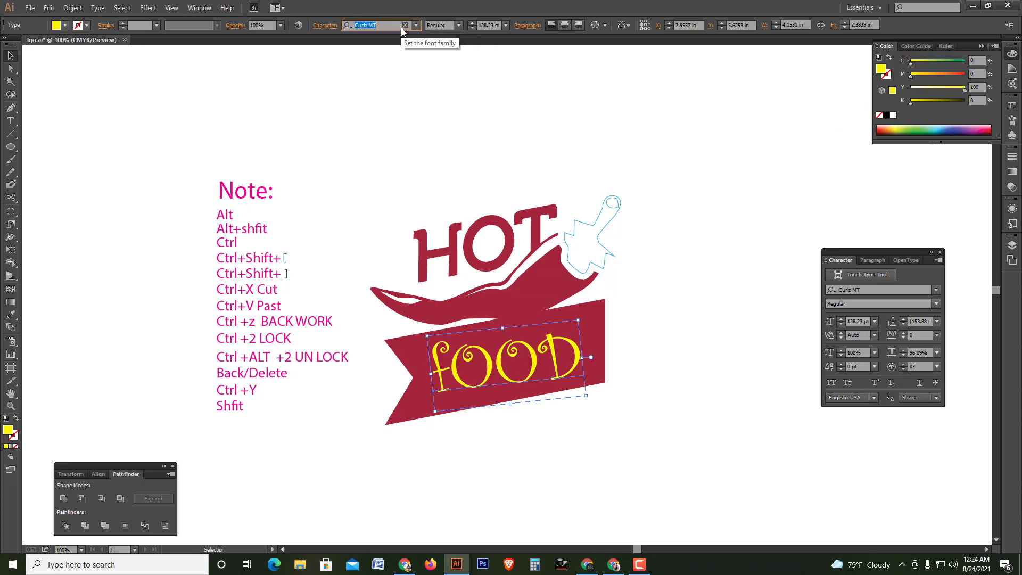
{"action": "left_click", "coordinate": [506, 102]}
{"action": "left_click", "coordinate": [559, 371]}
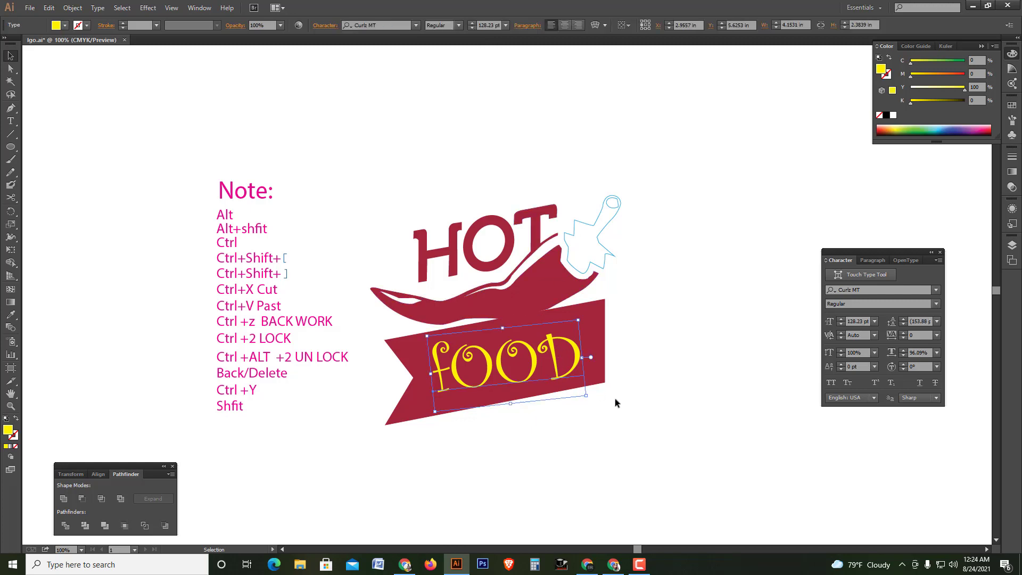
- Fill the chili stem with the banner's crimson using the Eyedropper
{"action": "left_click", "coordinate": [608, 225]}
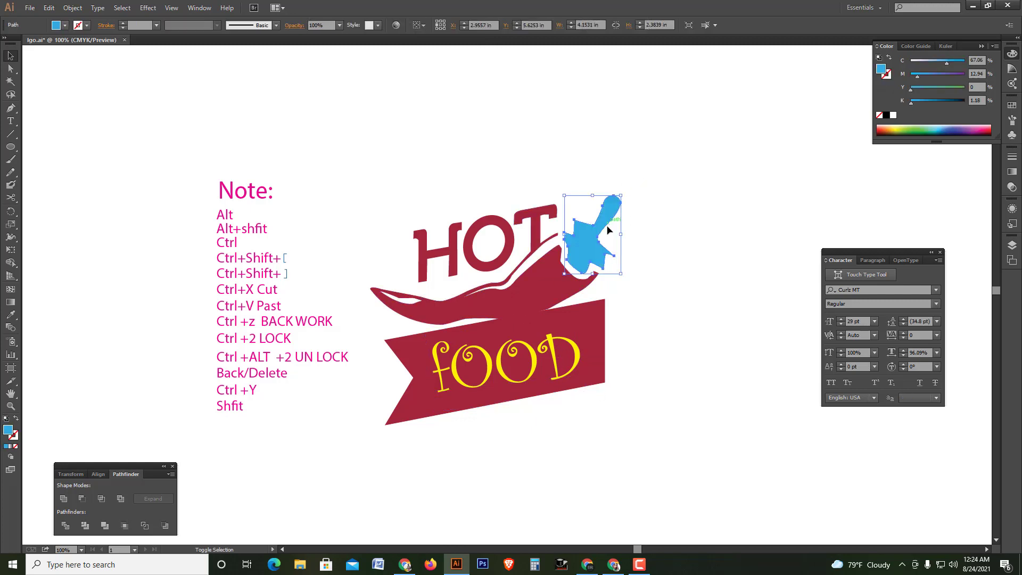
{"action": "left_click", "coordinate": [16, 417]}
{"action": "left_click", "coordinate": [10, 314]}
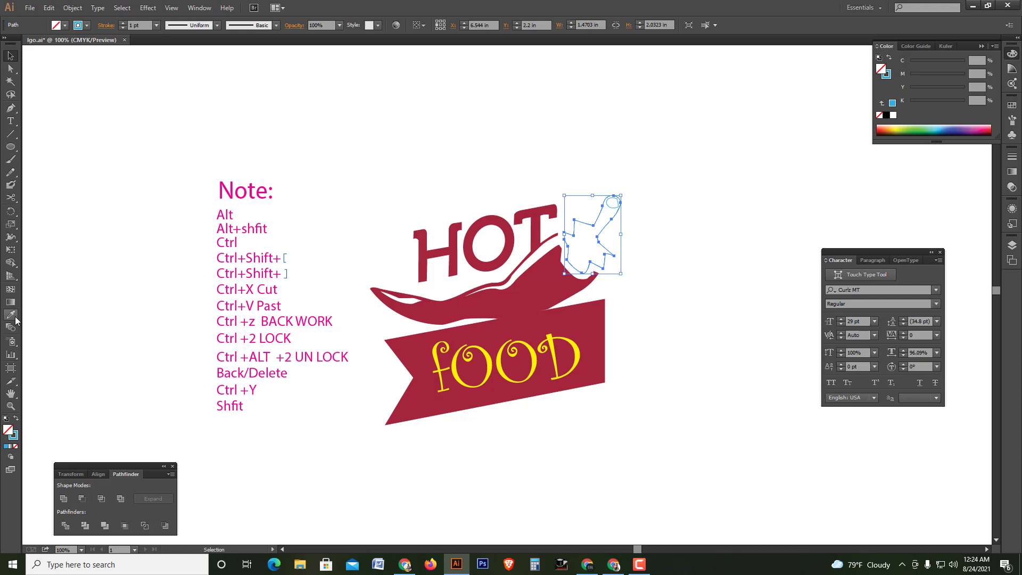
{"action": "left_click", "coordinate": [413, 348]}
{"action": "key", "text": "v"}
{"action": "left_click", "coordinate": [656, 304]}
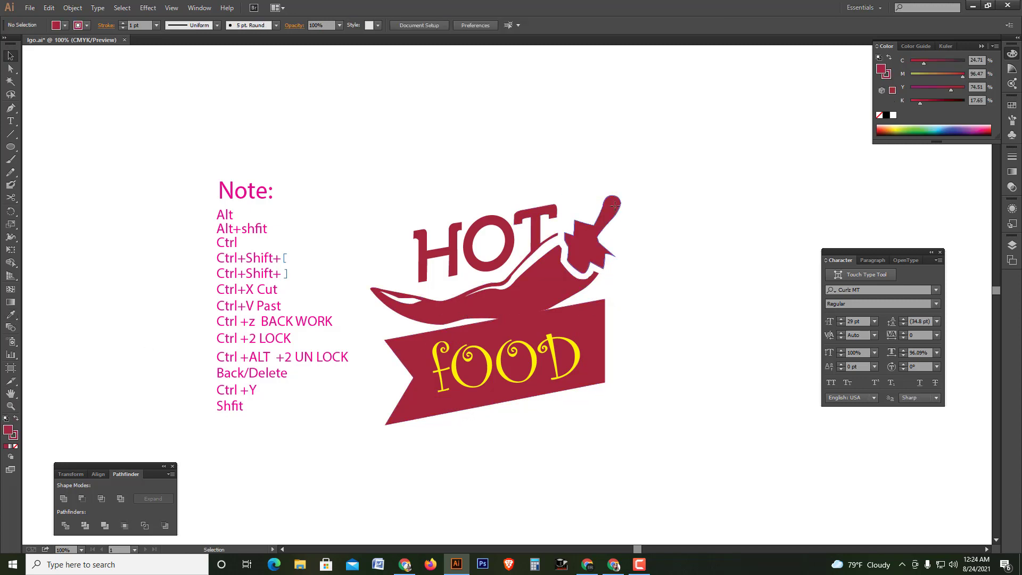
{"action": "left_click", "coordinate": [610, 203]}
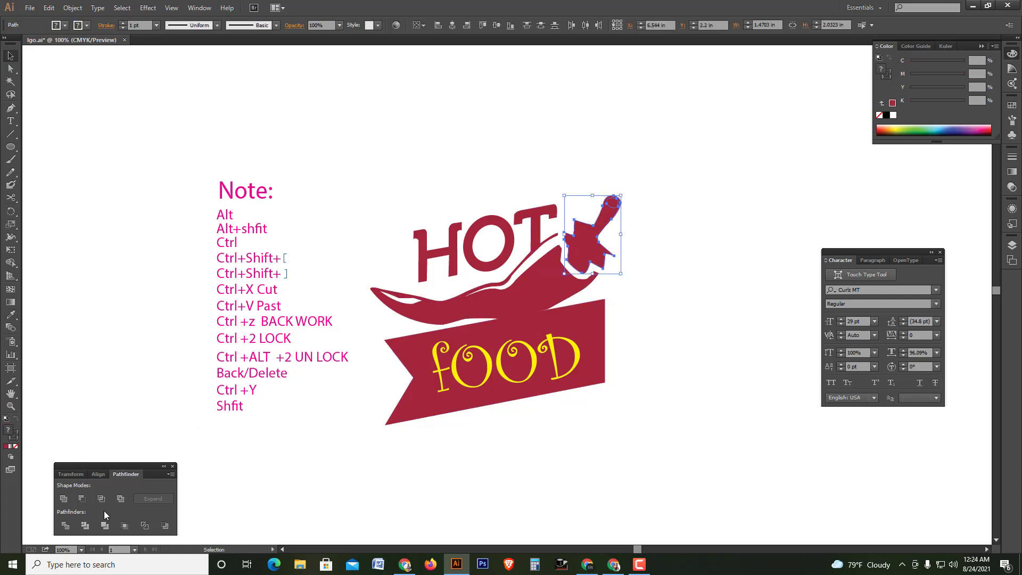
{"action": "left_click", "coordinate": [279, 474]}
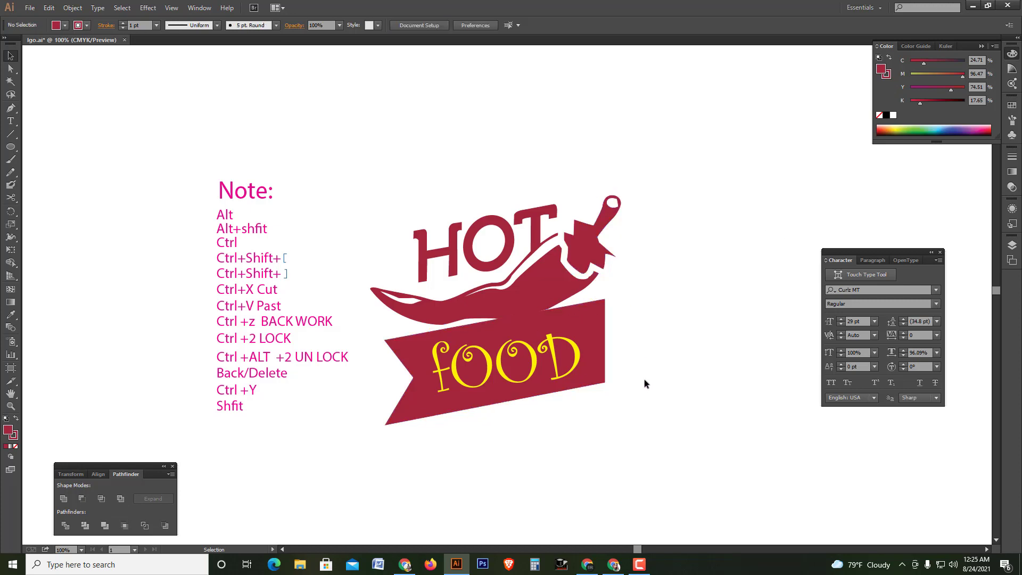
{"action": "scroll", "coordinate": [644, 383], "scroll_direction": "down", "scroll_amount": 1}
{"action": "scroll", "coordinate": [652, 399], "scroll_direction": "right", "scroll_amount": 1}
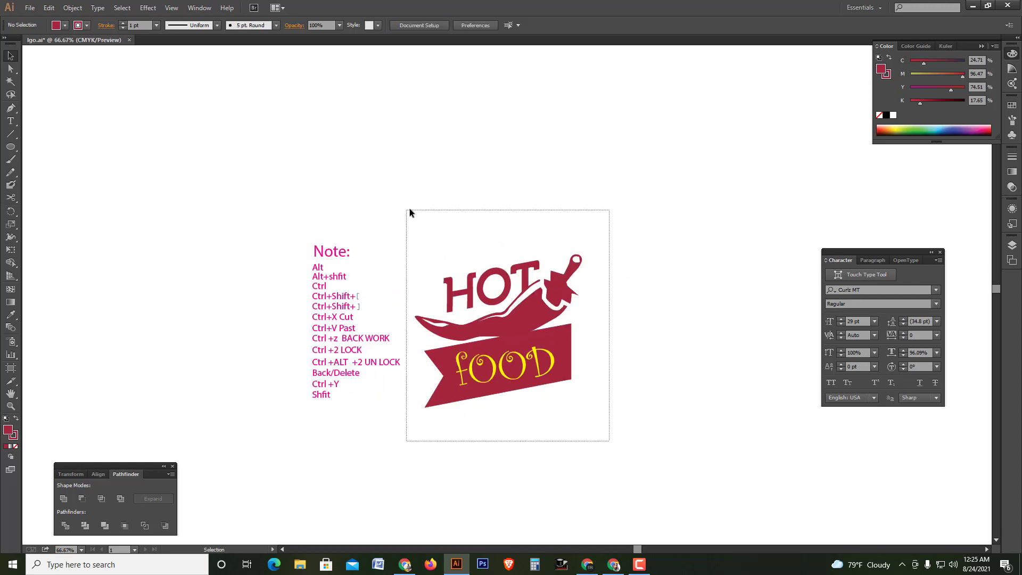
- Duplicate the logo beside the original and select the whole copy
{"action": "left_click_drag", "start_coordinate": [437, 299], "coordinate": [640, 299]}
{"action": "left_click", "coordinate": [666, 396]}
{"action": "left_click", "coordinate": [659, 346]}
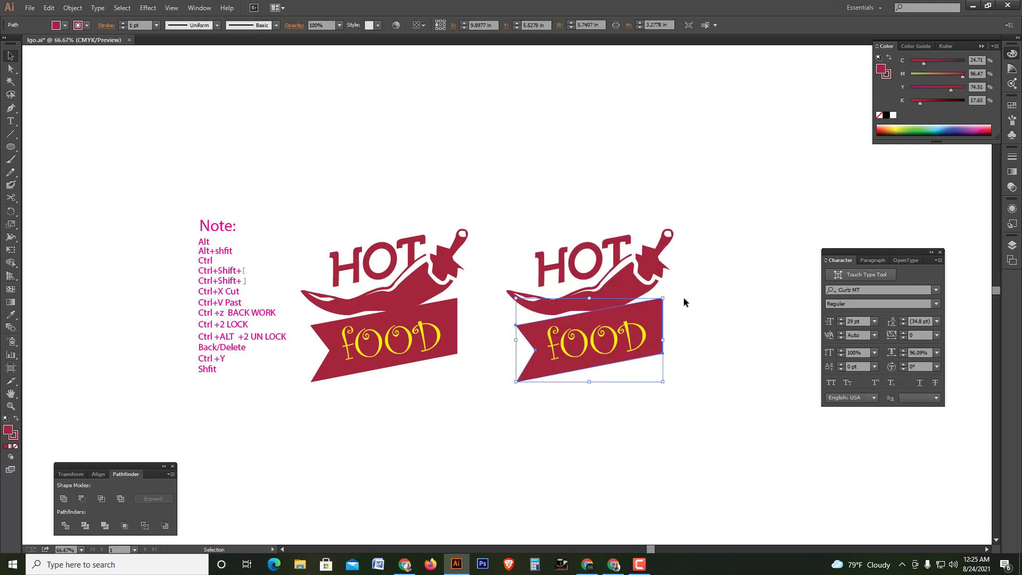
{"action": "left_click_drag", "start_coordinate": [519, 234], "coordinate": [681, 307]}
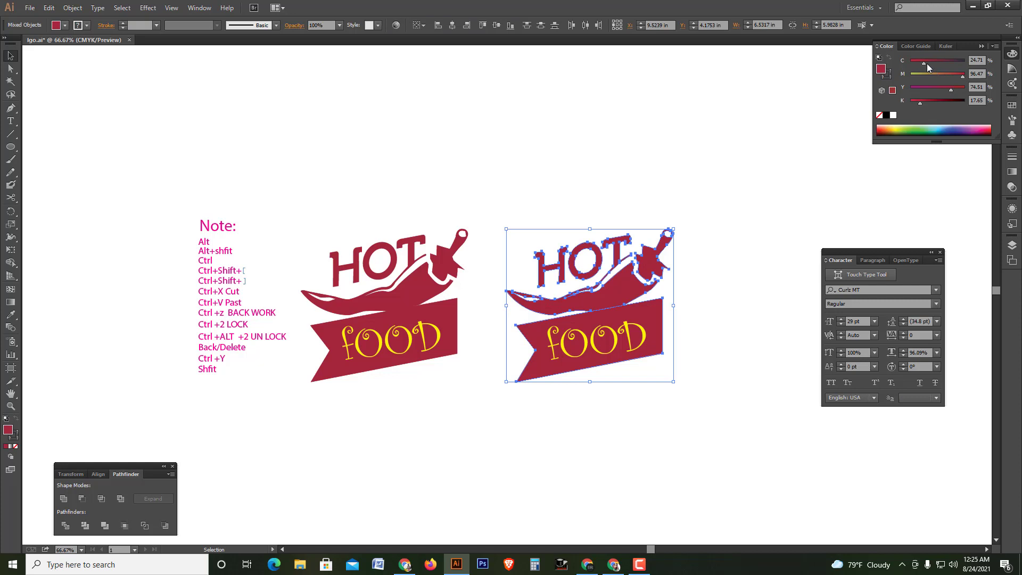
- Recolour the copy bright red: cyan 0, magenta 100, yellow raised, black 0
{"action": "left_click_drag", "start_coordinate": [927, 67], "coordinate": [879, 68]}
{"action": "left_click", "coordinate": [960, 87]}
{"action": "left_click_drag", "start_coordinate": [961, 79], "coordinate": [990, 76]}
{"action": "left_click_drag", "start_coordinate": [920, 104], "coordinate": [886, 106]}
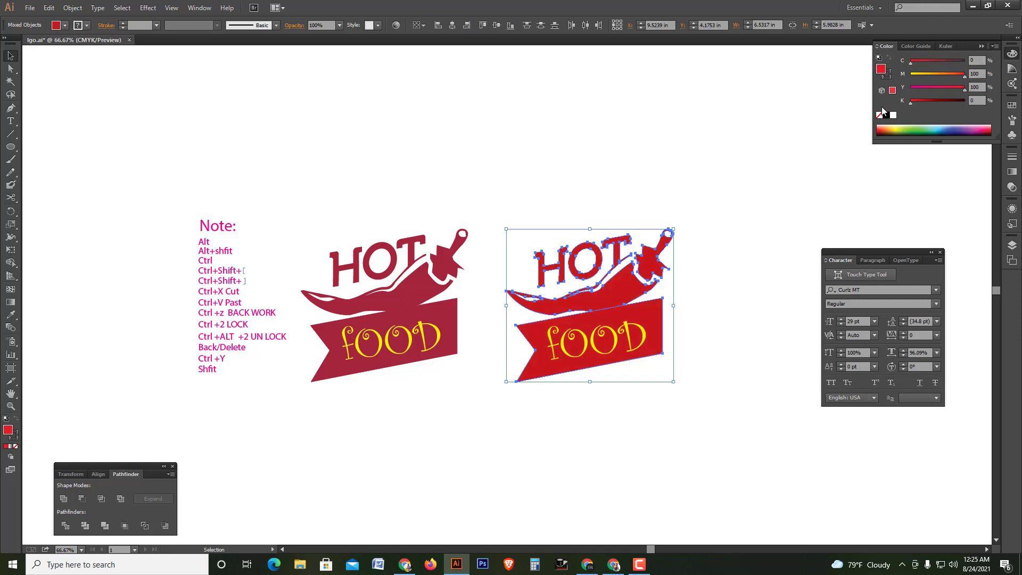
{"action": "left_click", "coordinate": [608, 384]}
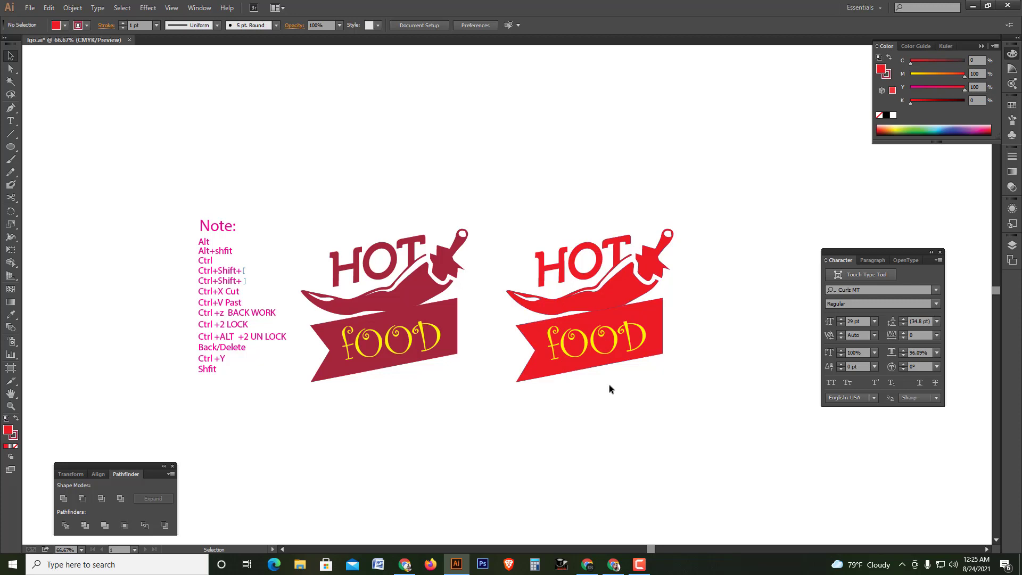
- Set the stroke to None on the red logo's chili shape and its stem
{"action": "left_click", "coordinate": [634, 307]}
{"action": "left_click", "coordinate": [16, 436]}
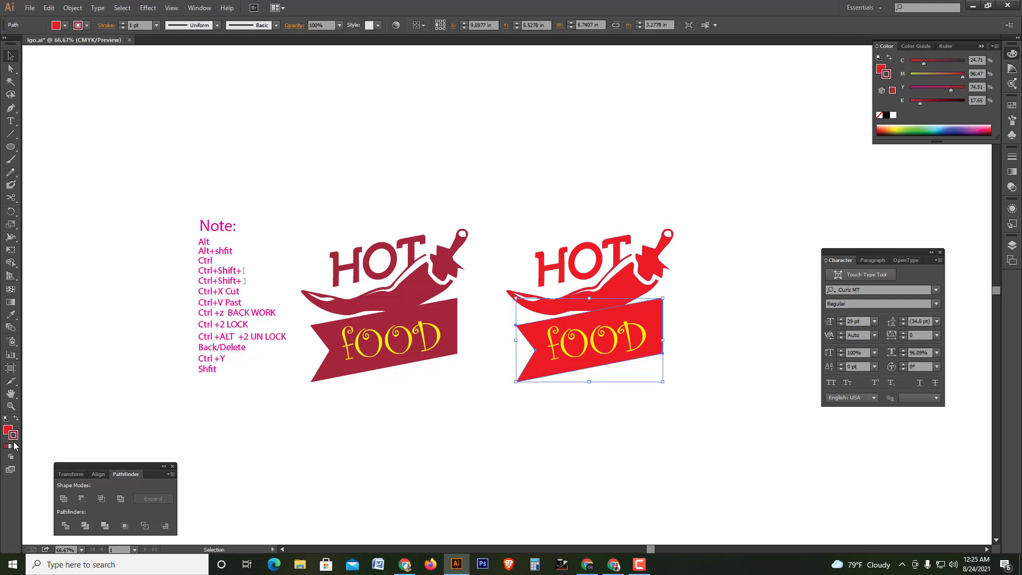
{"action": "left_click", "coordinate": [675, 324]}
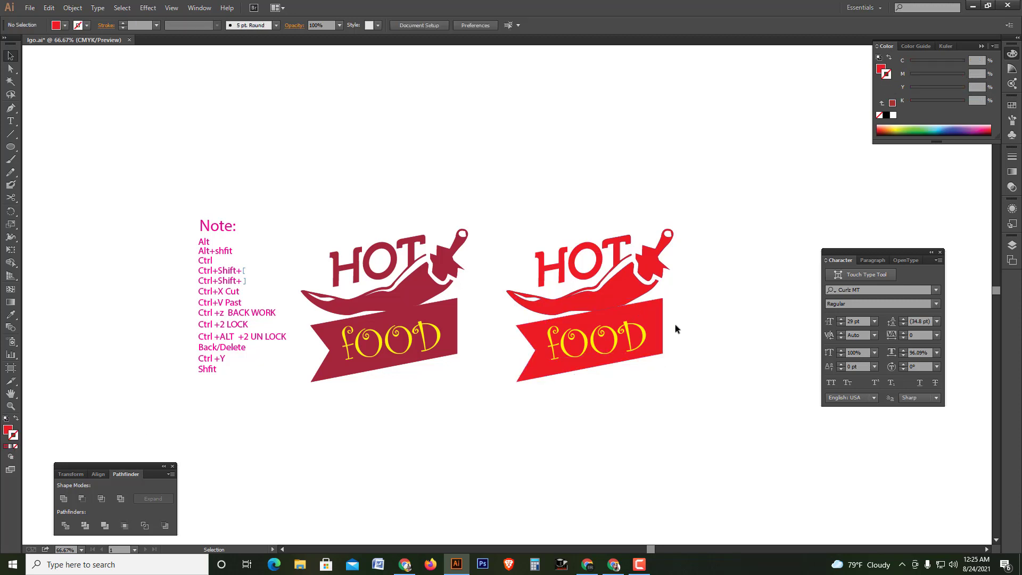
{"action": "left_click", "coordinate": [632, 298]}
{"action": "left_click", "coordinate": [14, 446]}
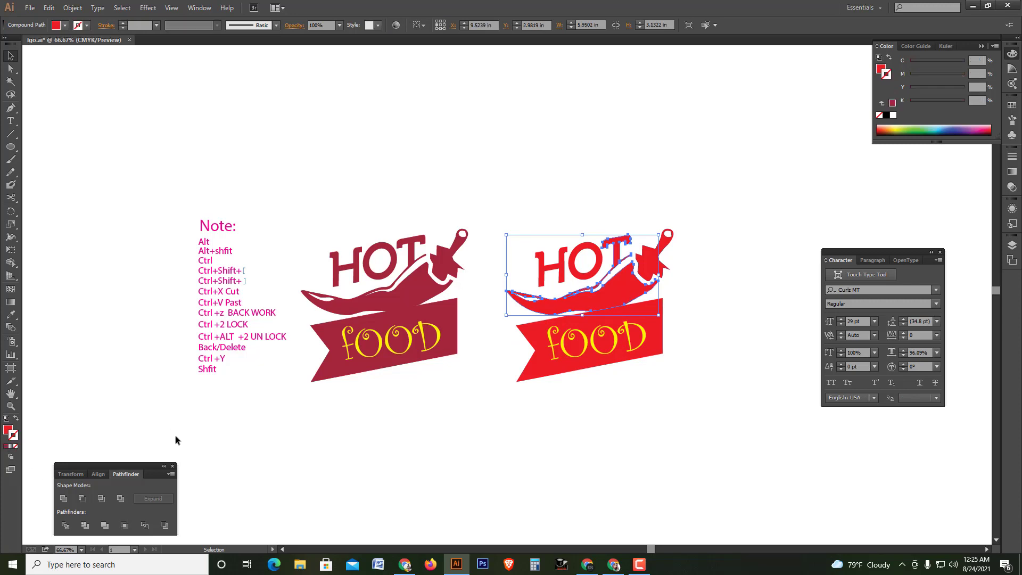
{"action": "left_click", "coordinate": [694, 424]}
{"action": "left_click", "coordinate": [659, 248]}
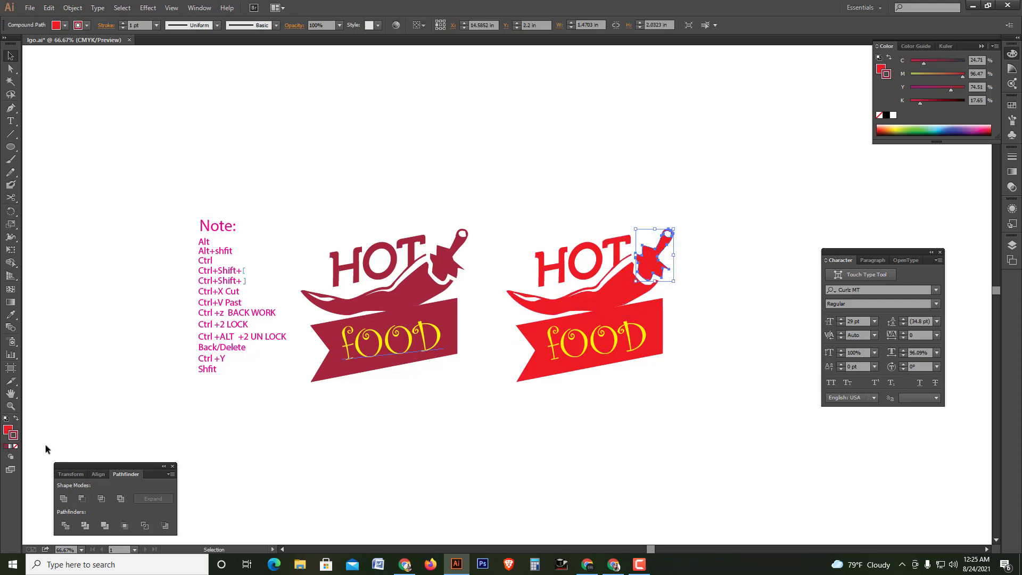
{"action": "left_click", "coordinate": [15, 448]}
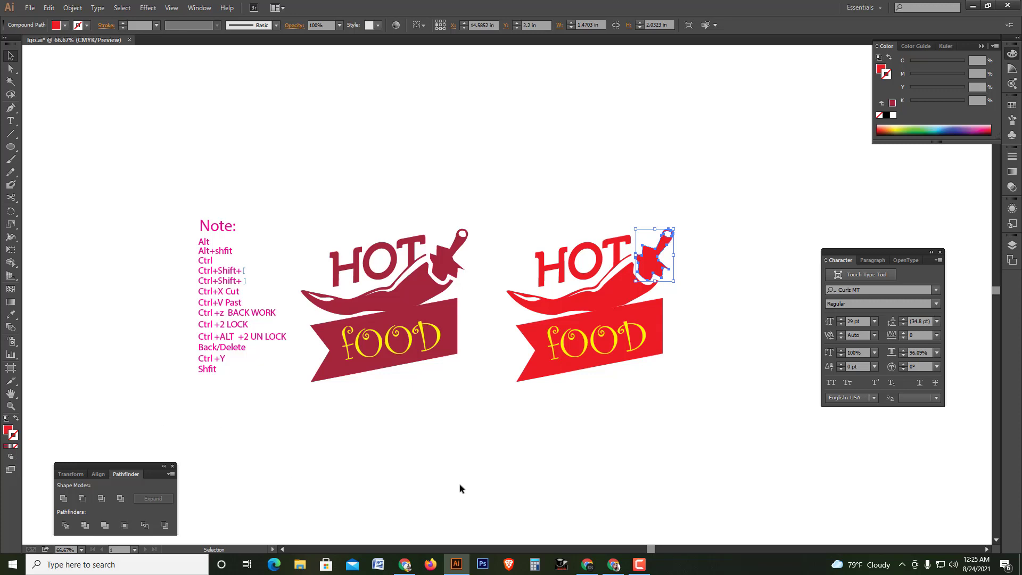
{"action": "left_click", "coordinate": [782, 320]}
{"action": "left_click_drag", "start_coordinate": [688, 392], "coordinate": [496, 190]}
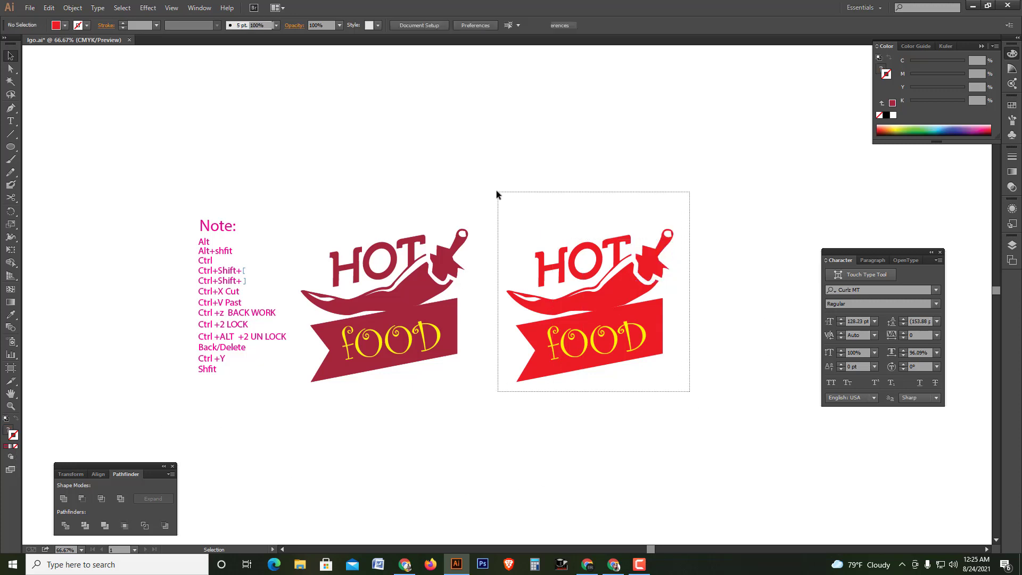
- Place a copy of the red logo below and group all its pieces
{"action": "mouse_move", "coordinate": [596, 285]}
{"action": "left_mouse_down"}
{"action": "mouse_move", "coordinate": [595, 273]}
{"action": "mouse_move", "coordinate": [506, 435]}
{"action": "left_mouse_up"}
{"action": "left_click", "coordinate": [571, 412]}
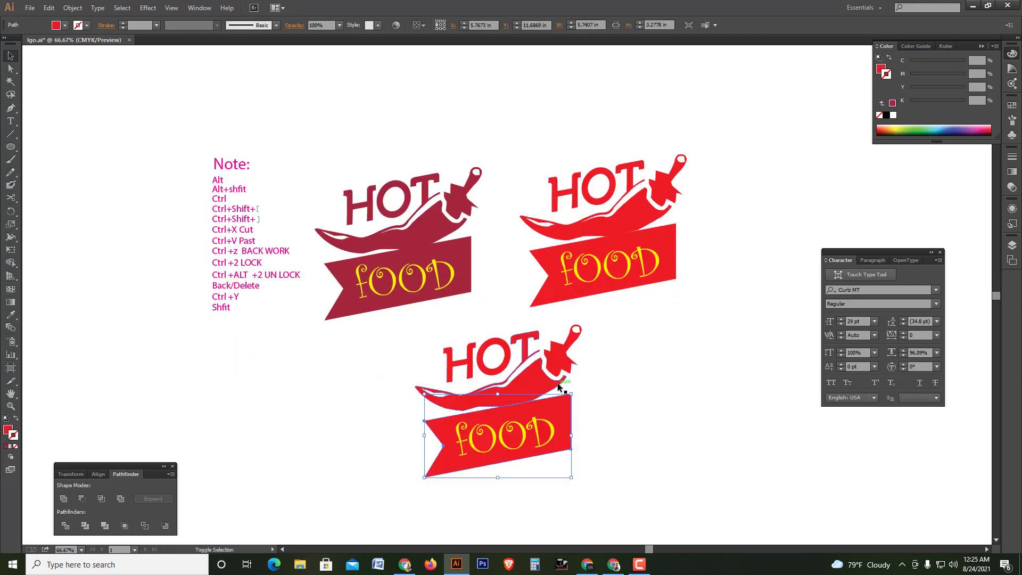
{"action": "left_click", "coordinate": [614, 378]}
{"action": "left_click", "coordinate": [553, 372]}
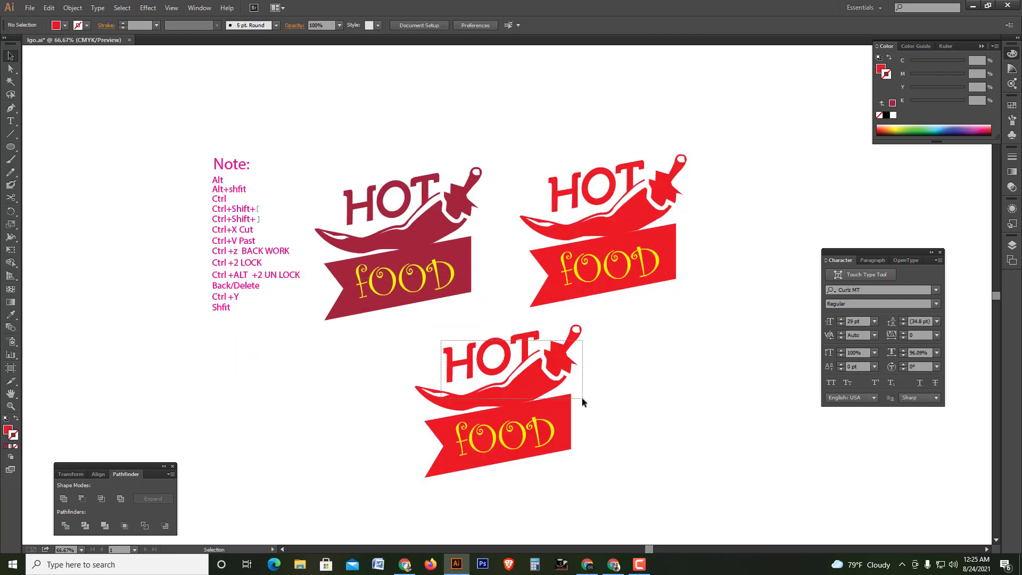
{"action": "right_click", "coordinate": [535, 373]}
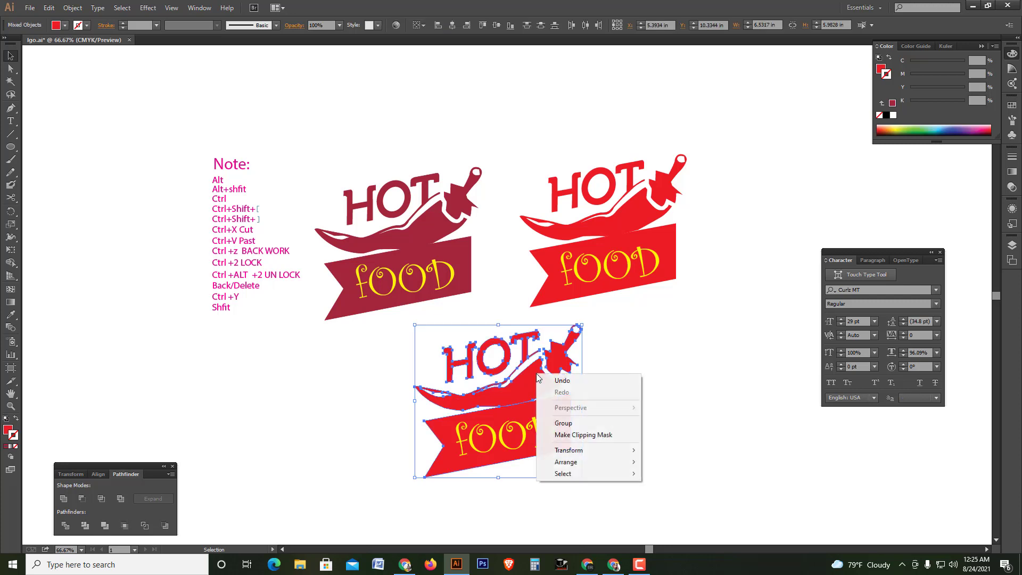
{"action": "left_click", "coordinate": [588, 423]}
- Remove the third logo's stroke and fill it with a linear gradient
{"action": "left_click", "coordinate": [1011, 172]}
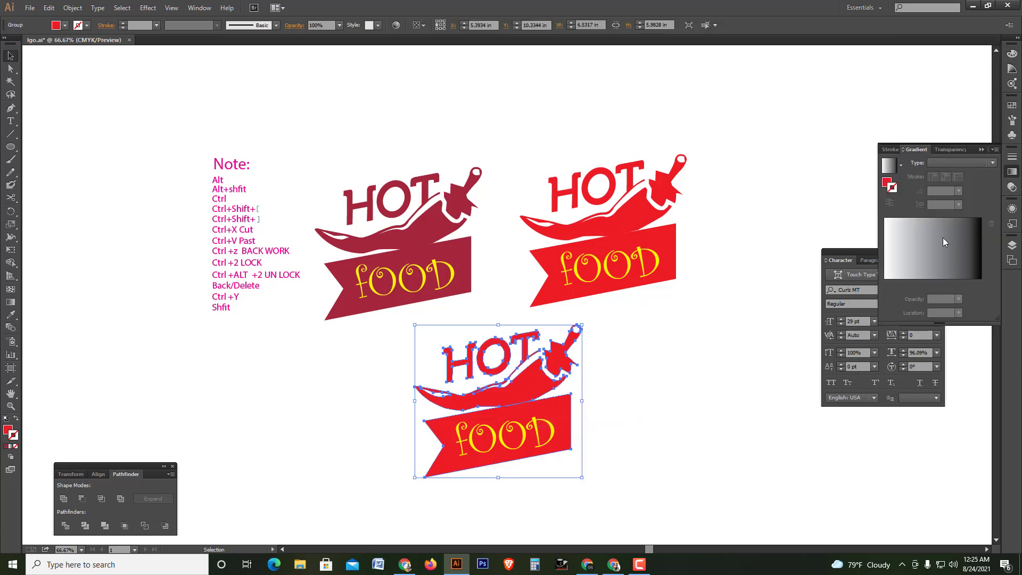
{"action": "left_click", "coordinate": [685, 385]}
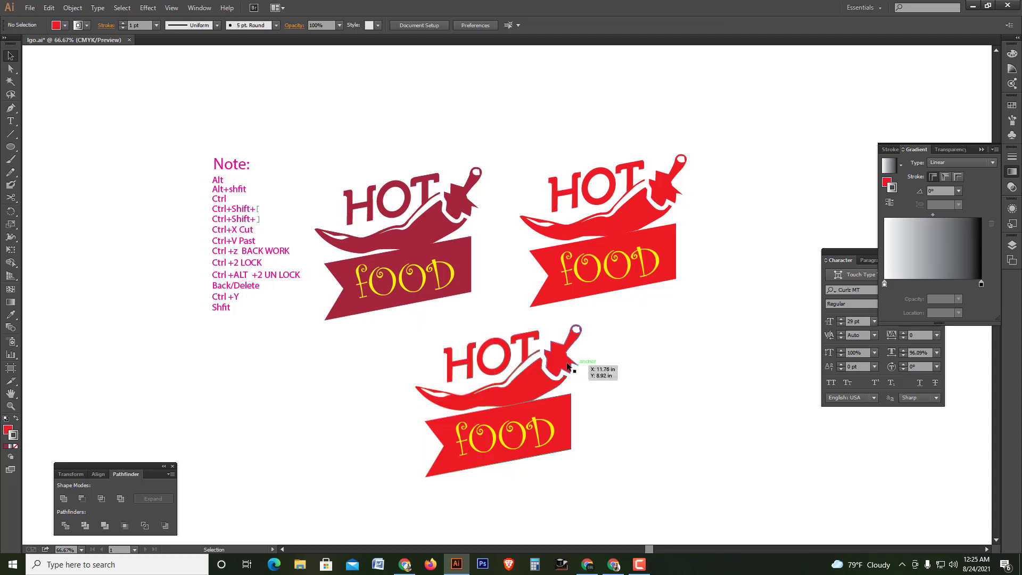
{"action": "left_click", "coordinate": [567, 368]}
{"action": "left_click", "coordinate": [16, 446]}
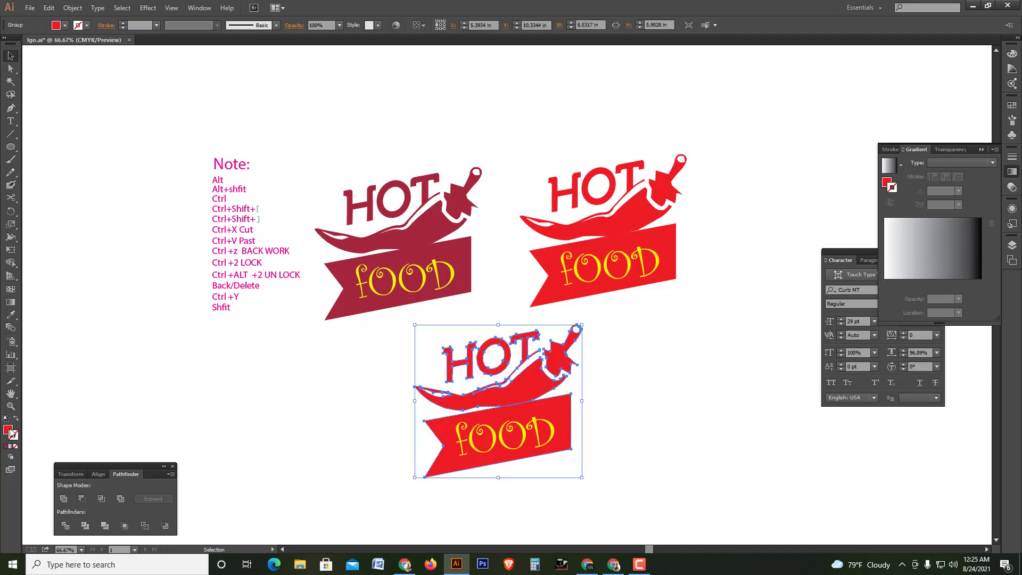
{"action": "left_click", "coordinate": [1011, 172]}
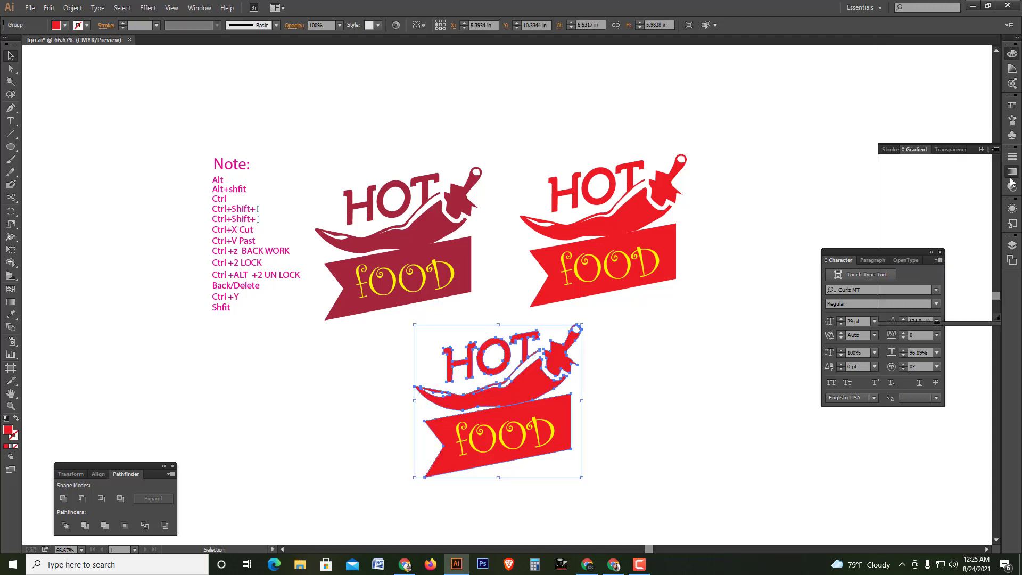
{"action": "left_click", "coordinate": [953, 248]}
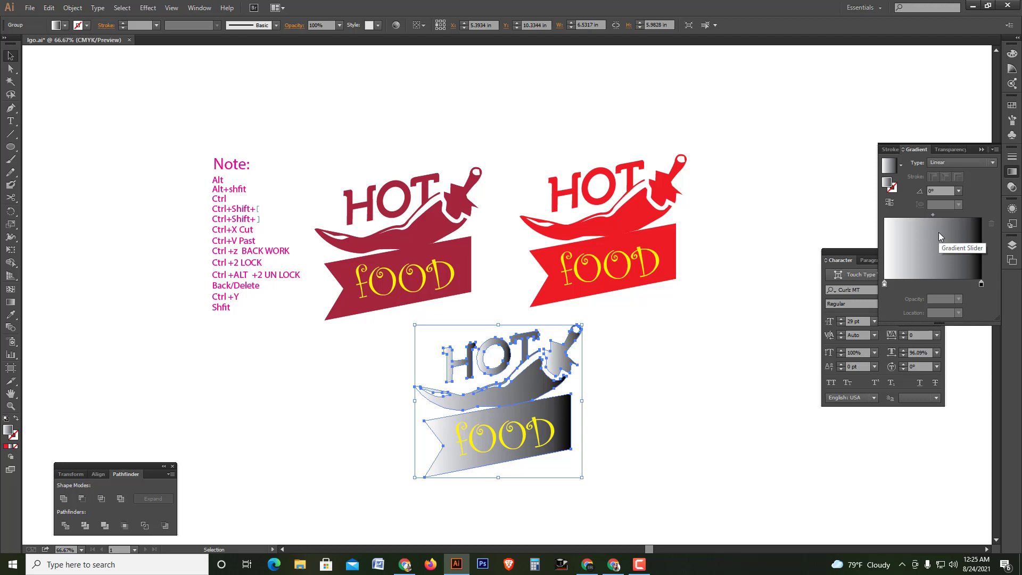
- Make the gradient's right stop CMYK red and shift the midpoint toward red
{"action": "double_click", "coordinate": [981, 284]}
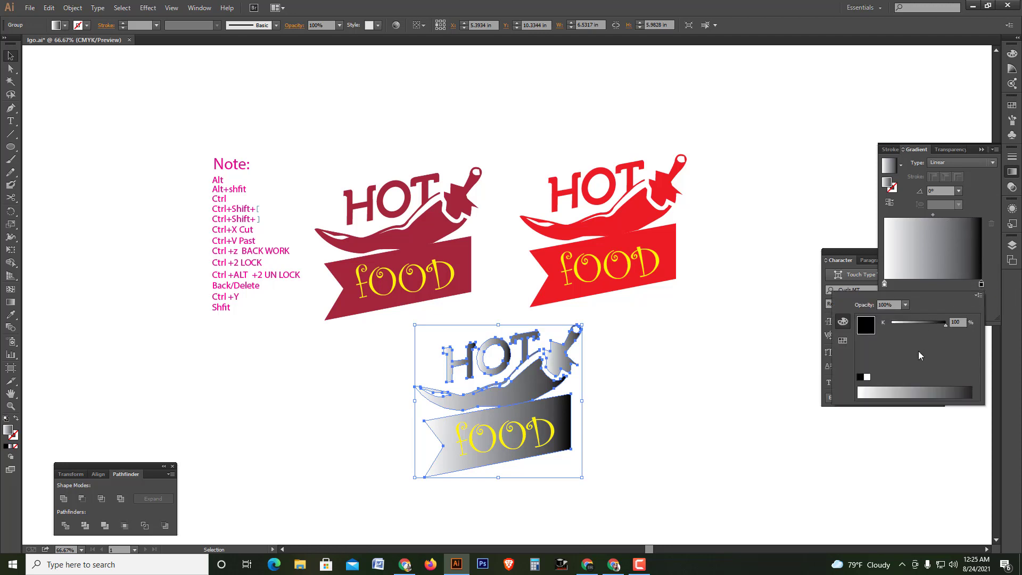
{"action": "left_click", "coordinate": [978, 296]}
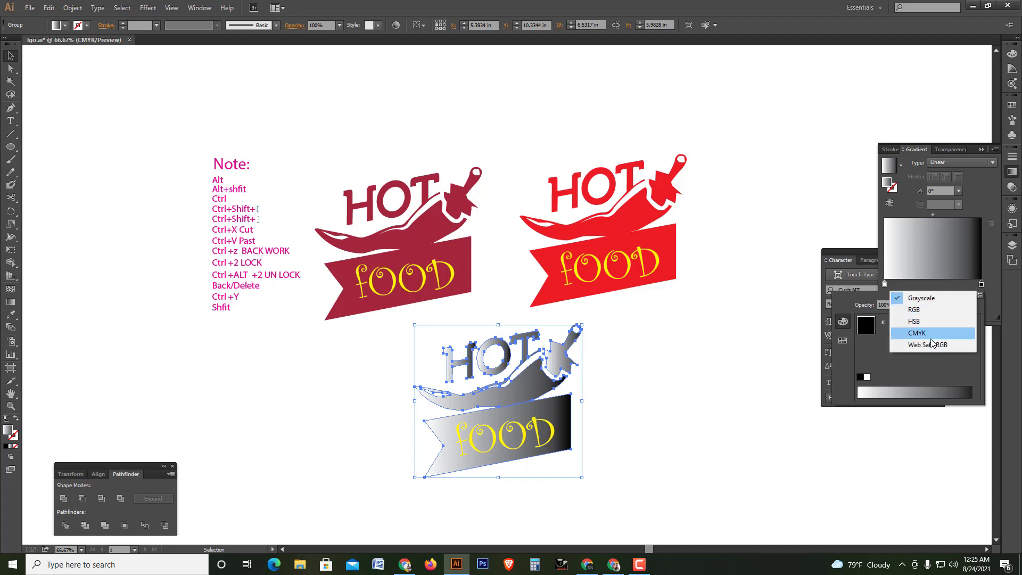
{"action": "left_click", "coordinate": [940, 330]}
{"action": "left_click", "coordinate": [905, 365]}
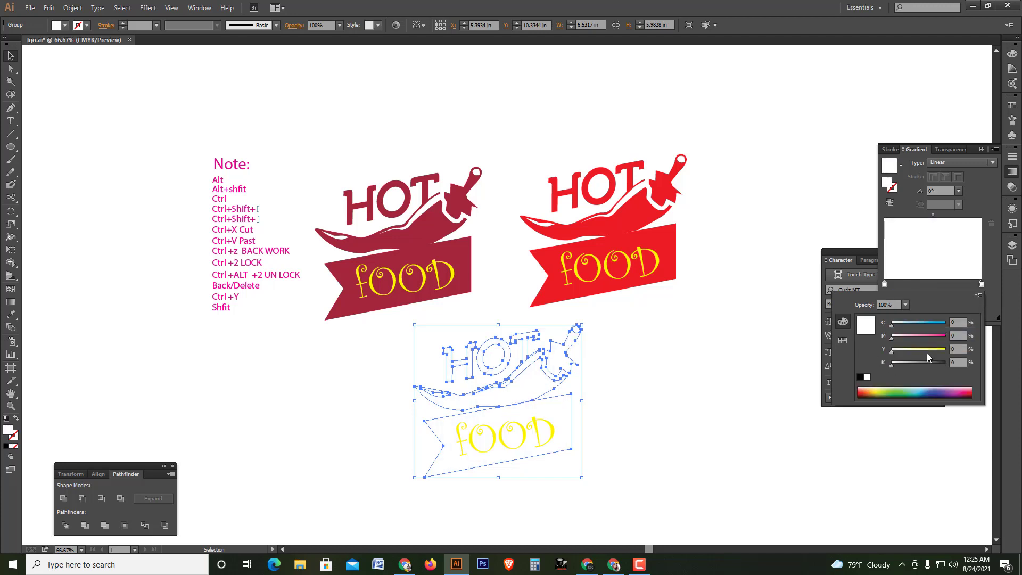
{"action": "left_click", "coordinate": [945, 351]}
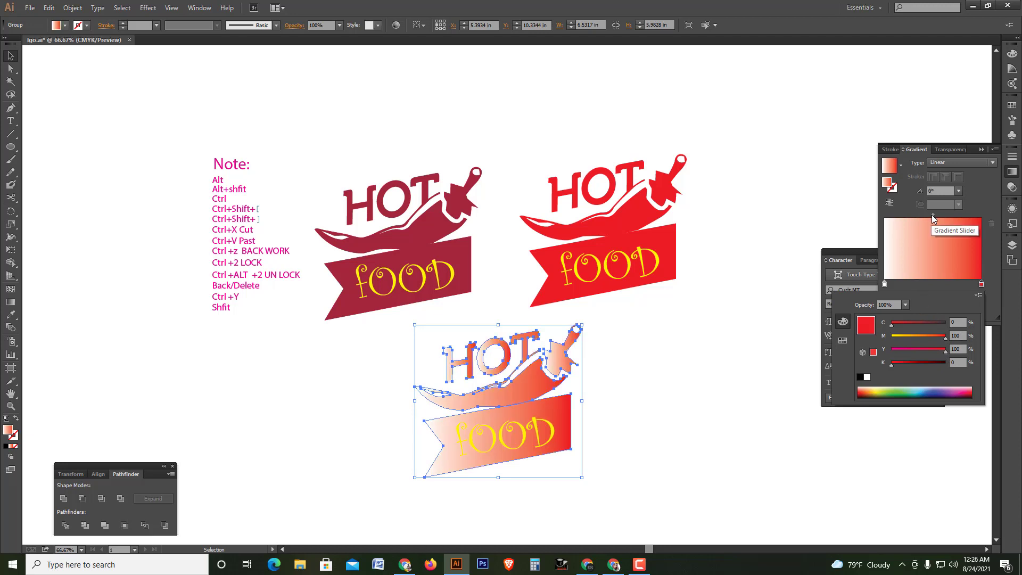
{"action": "key", "text": "Escape"}
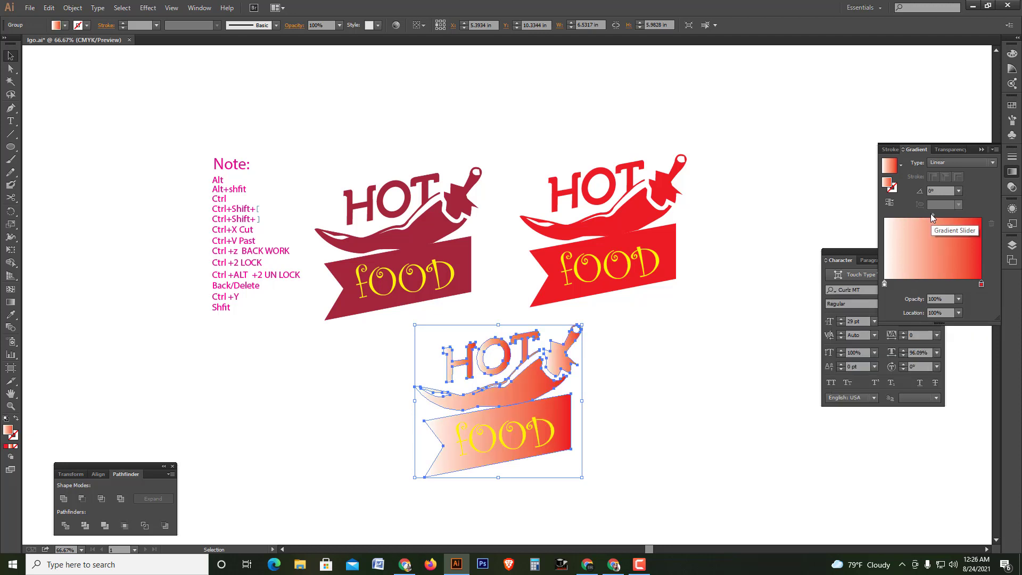
{"action": "left_click_drag", "start_coordinate": [931, 215], "coordinate": [924, 215]}
- Set the gradient's left stop to an orange-yellow CMYK colour
{"action": "double_click", "coordinate": [884, 284]}
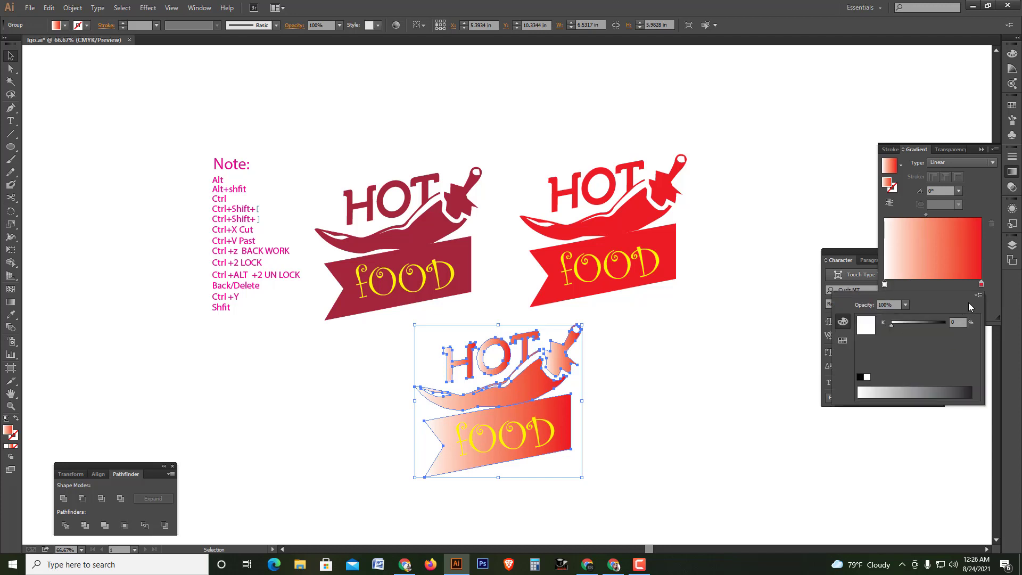
{"action": "left_click", "coordinate": [978, 296]}
{"action": "left_click", "coordinate": [943, 334]}
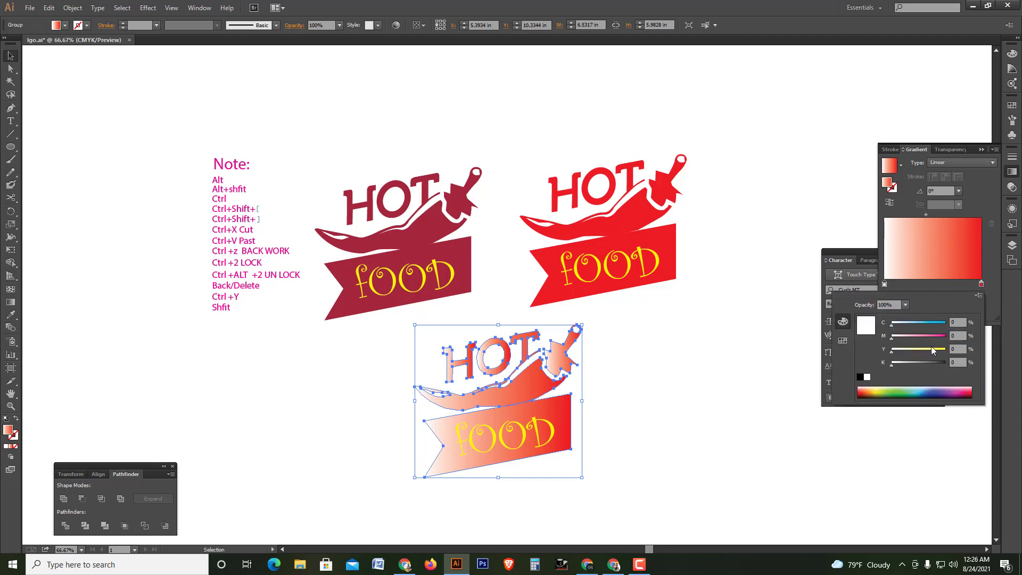
{"action": "left_click_drag", "start_coordinate": [931, 351], "coordinate": [949, 353]}
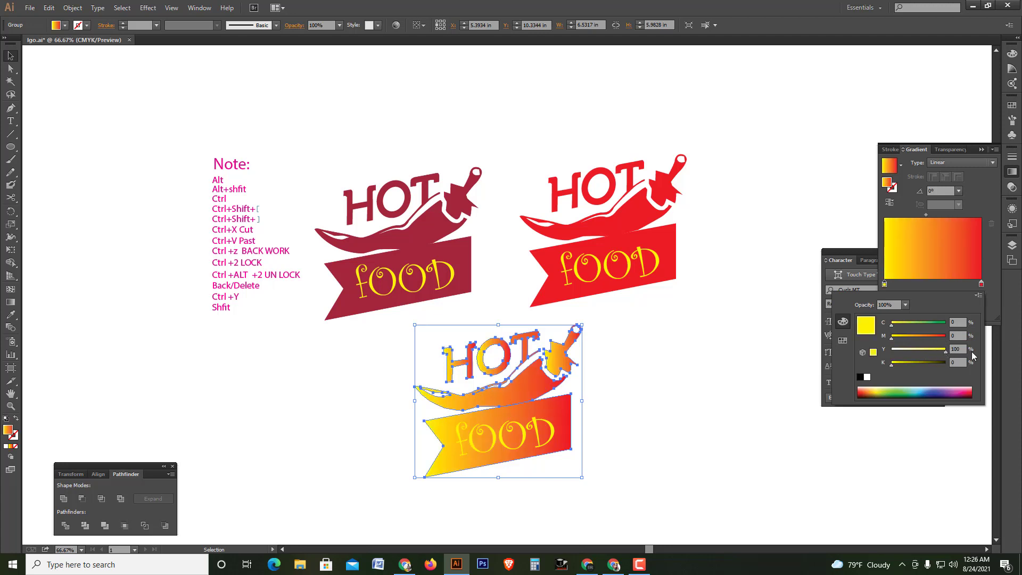
{"action": "left_click_drag", "start_coordinate": [891, 337], "coordinate": [902, 338]}
{"action": "left_click", "coordinate": [597, 438]}
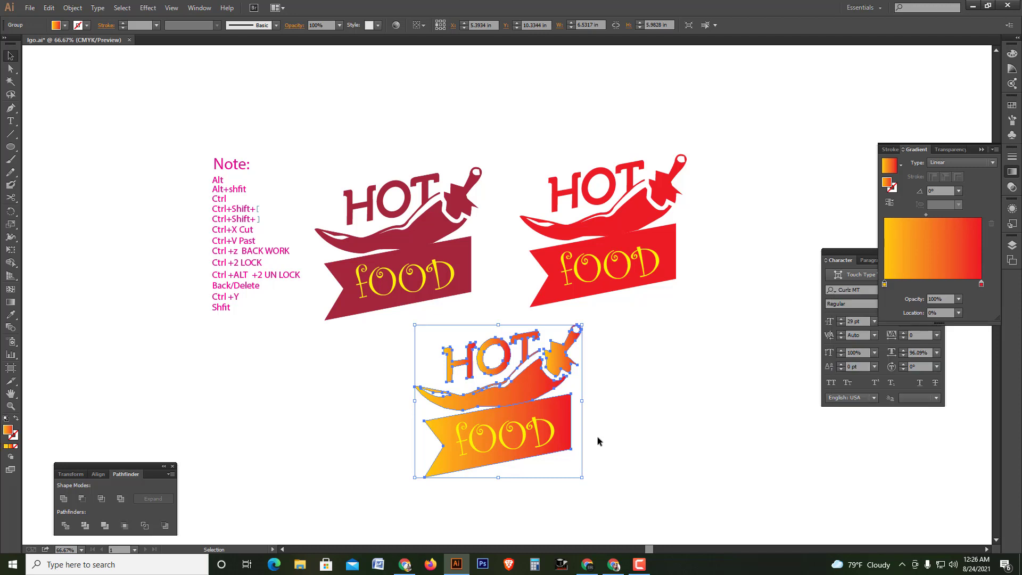
{"action": "left_click", "coordinate": [613, 454]}
{"action": "left_click", "coordinate": [569, 415]}
- Redirect the gradient to run top to bottom across the logo, then deselect
{"action": "left_click", "coordinate": [11, 301]}
{"action": "left_click_drag", "start_coordinate": [489, 332], "coordinate": [506, 471]}
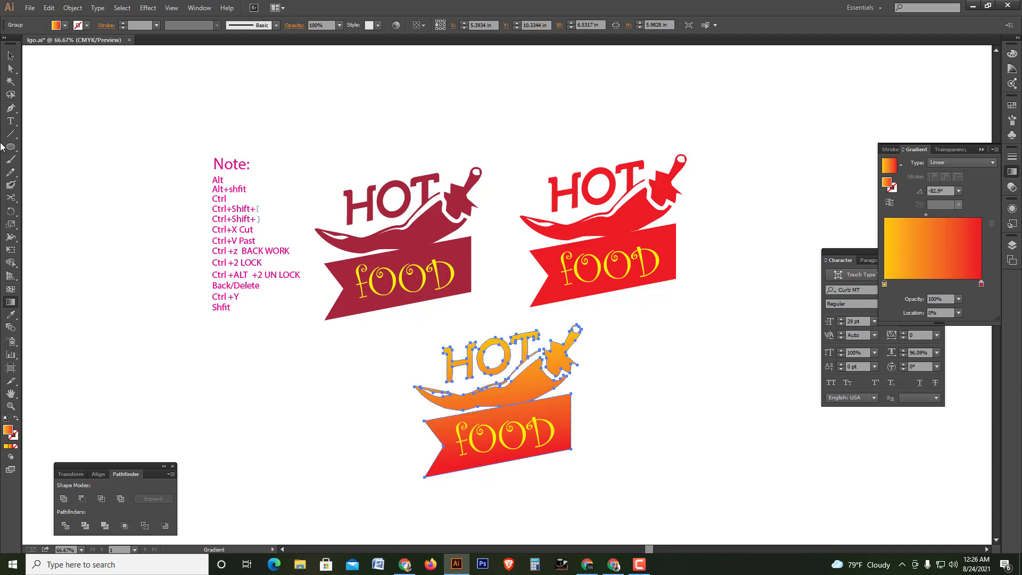
{"action": "left_click", "coordinate": [11, 68]}
{"action": "left_click", "coordinate": [273, 235]}
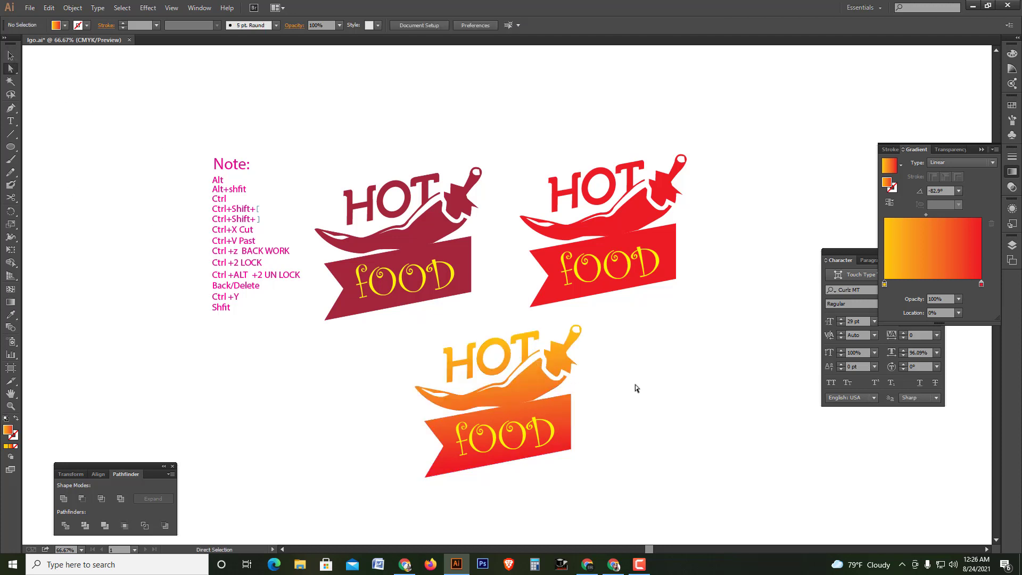
- Duplicate the gradient logo to the right as a fourth variant
{"action": "key", "text": "v"}
{"action": "left_click_drag", "start_coordinate": [581, 488], "coordinate": [421, 325]}
{"action": "mouse_move", "coordinate": [537, 383]}
{"action": "left_mouse_down"}
{"action": "mouse_move", "coordinate": [439, 383]}
{"action": "mouse_move", "coordinate": [657, 384]}
{"action": "left_mouse_up"}
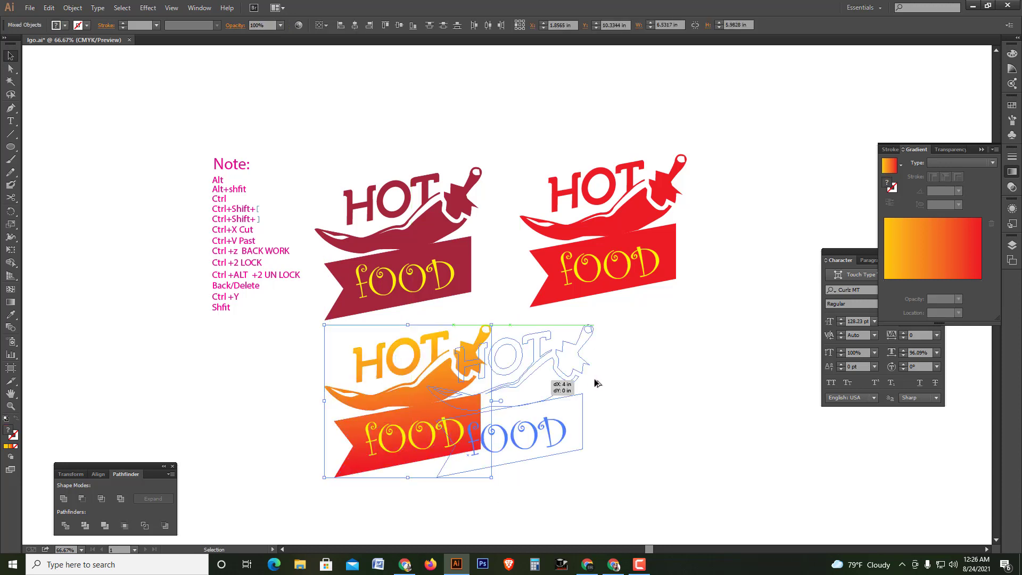
{"action": "left_click", "coordinate": [748, 417]}
- Set the fourth logo's FOOD text to the Dholeshwari font
{"action": "left_click", "coordinate": [667, 434]}
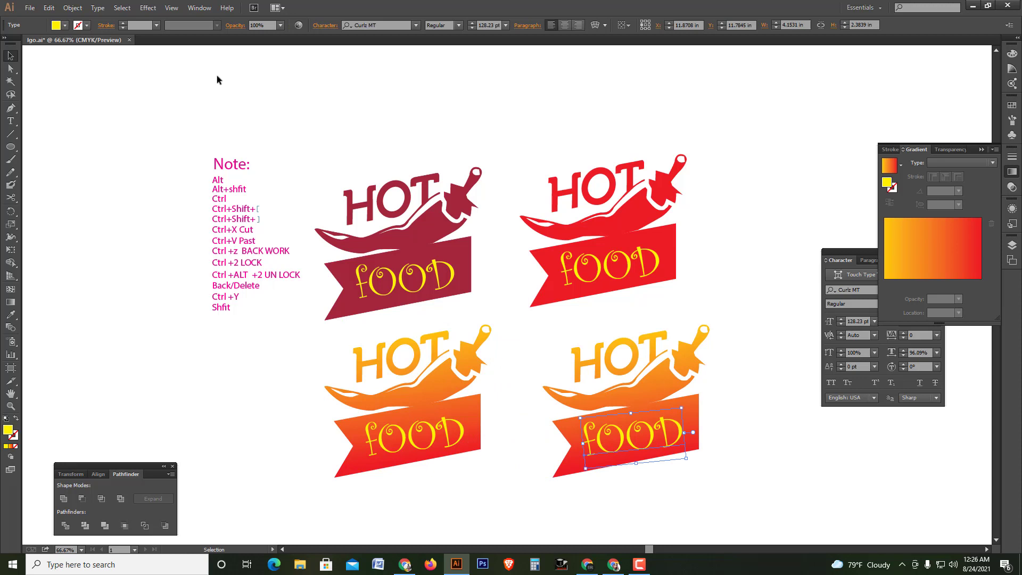
{"action": "left_click", "coordinate": [383, 25]}
{"action": "type", "text": "Dholeshwari"}
{"action": "key", "text": "Return"}
- Step FOOD through successive fonts, landing on Hobo Std Medium
{"action": "key", "text": "Down"}
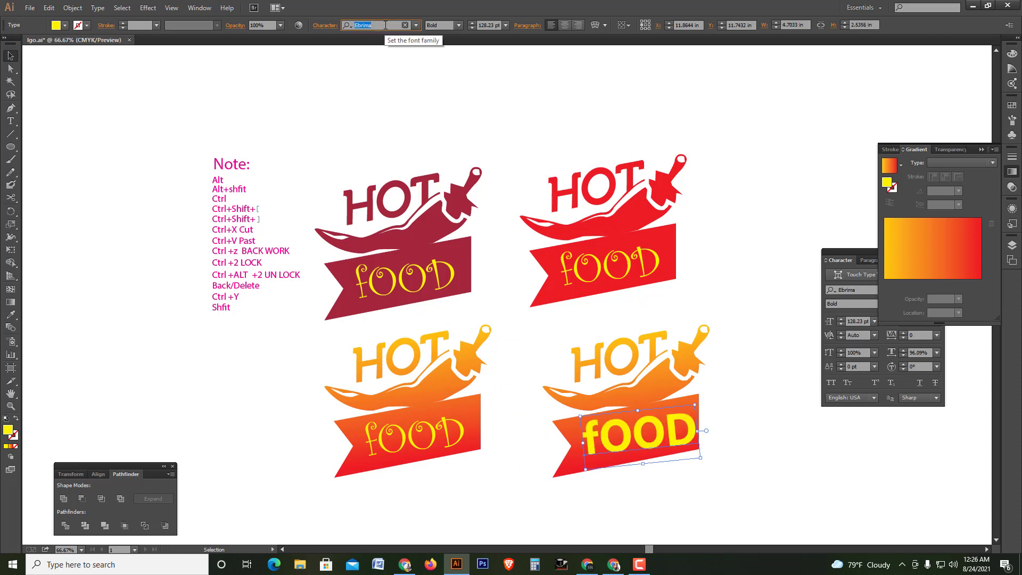
{"action": "key", "text": "Down"}
{"action": "key", "text": "Down"}
{"action": "key", "text": "Down"}
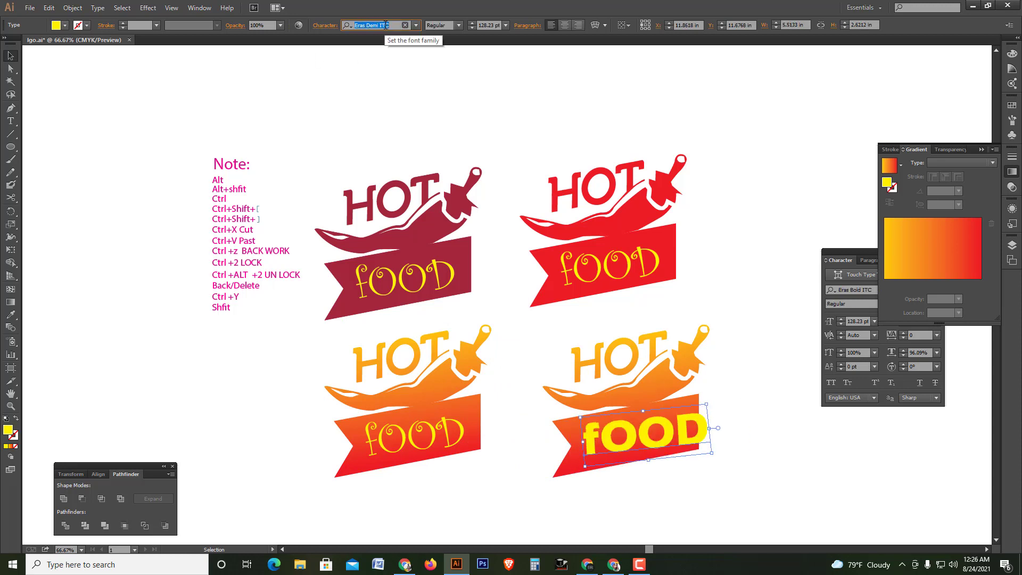
{"action": "key", "text": "Down"}
{"action": "key", "text": "Down"}
{"action": "key", "text": "Down"}
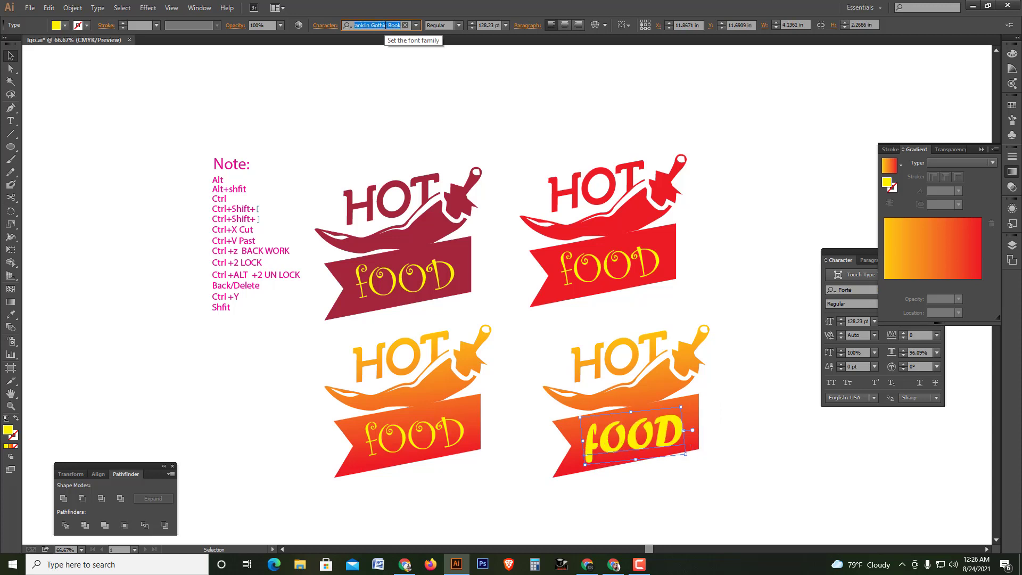
{"action": "key", "text": "Down"}
{"action": "key", "text": "Down"}
{"action": "key", "text": "Down"}
{"action": "key", "text": "Down"}
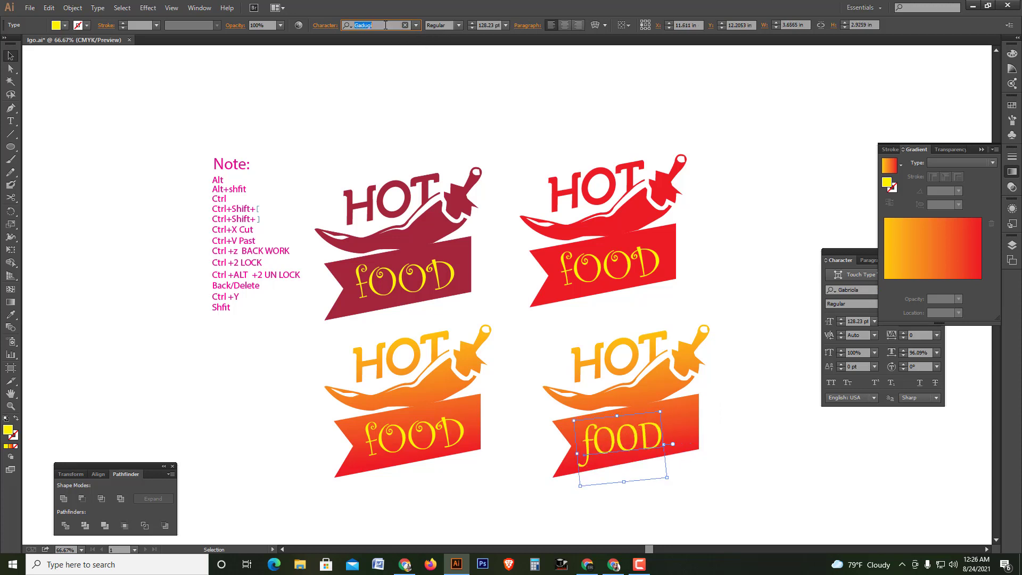
{"action": "key", "text": "Down"}
{"action": "key", "text": "Down"}
{"action": "key", "text": "Down"}
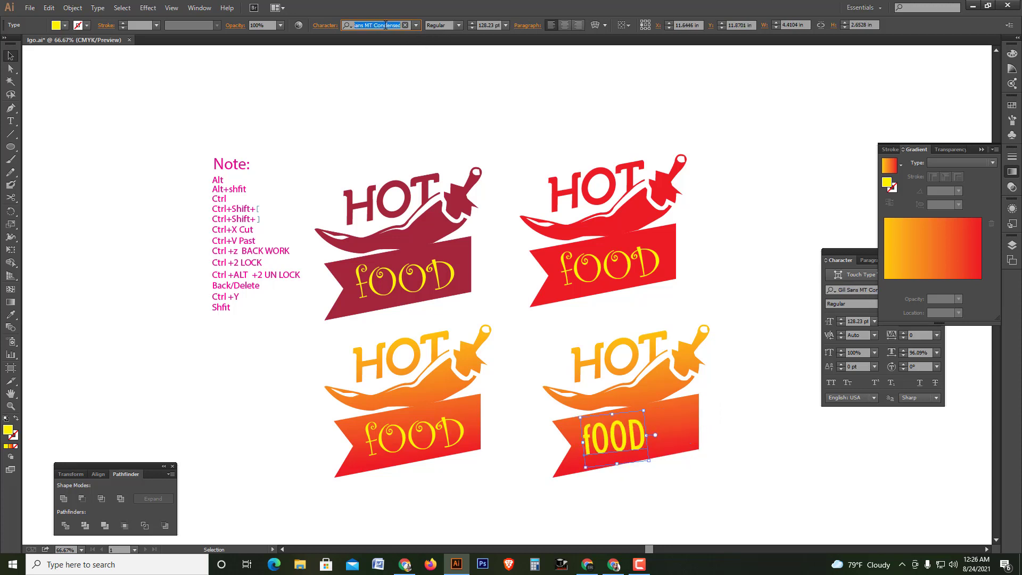
{"action": "key", "text": "Down"}
{"action": "key", "text": "Up"}
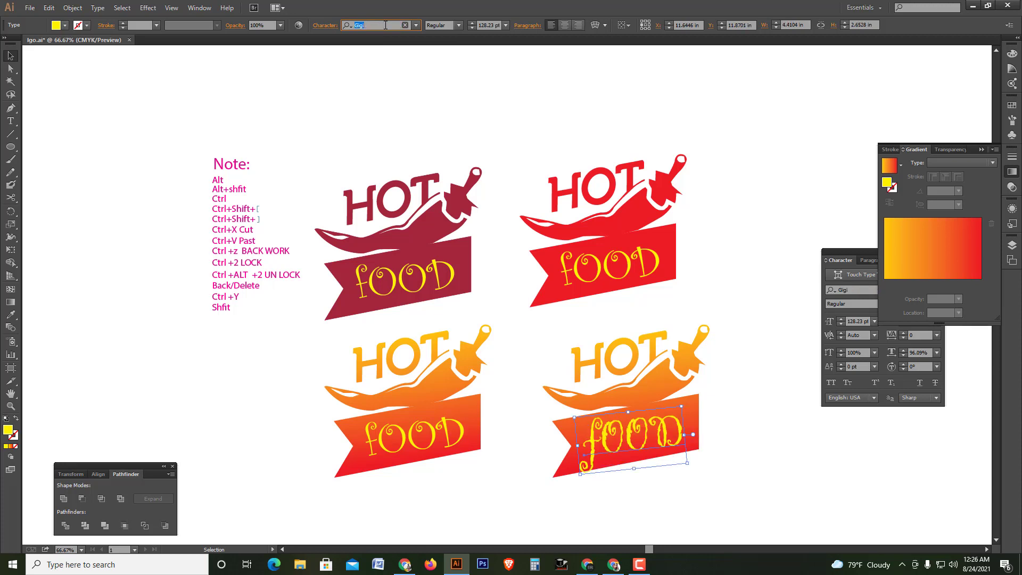
{"action": "key", "text": "Down"}
{"action": "key", "text": "Down"}
{"action": "key", "text": "Down"}
{"action": "key", "text": "Down"}
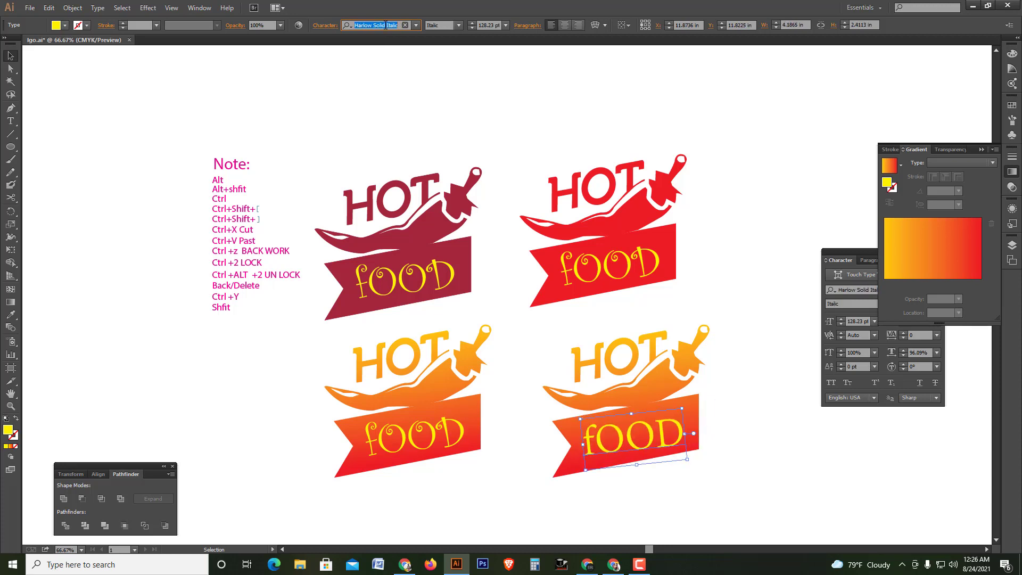
{"action": "key", "text": "Down"}
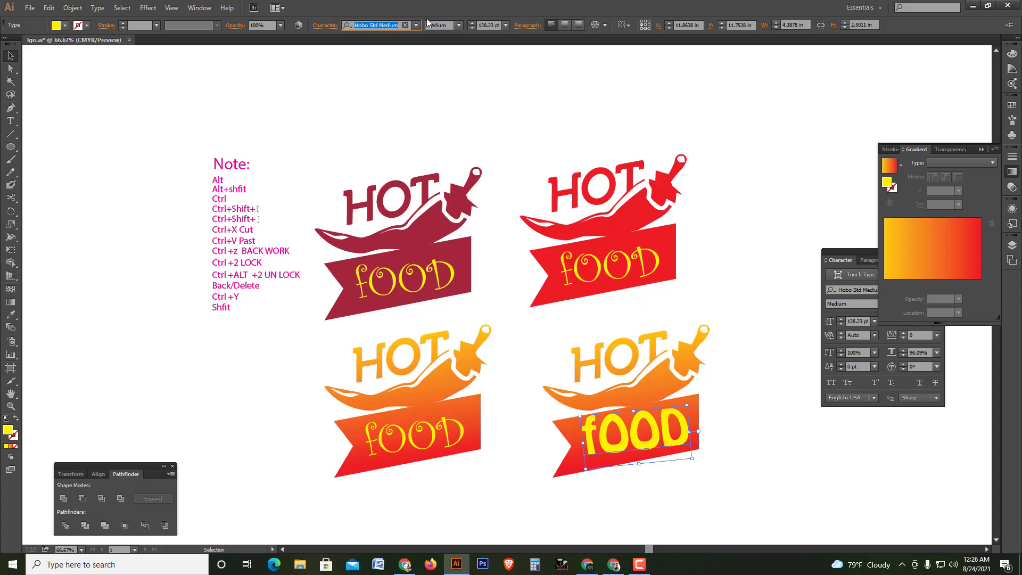
{"action": "left_click", "coordinate": [416, 26]}
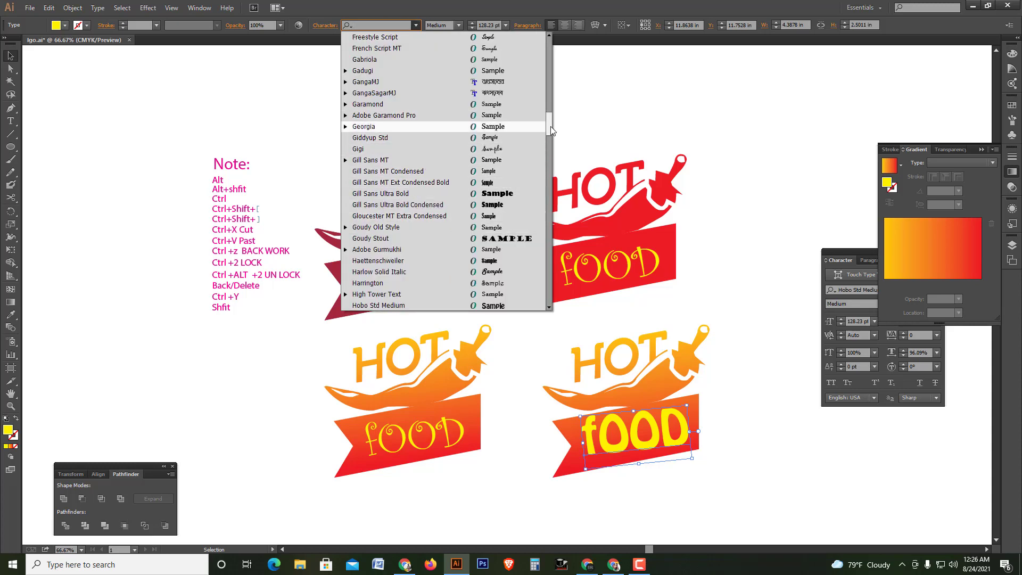
- Try fonts on FOOD by name, such as Algerian, Bookman, Cooper and Gill Sans
{"action": "left_click", "coordinate": [501, 46]}
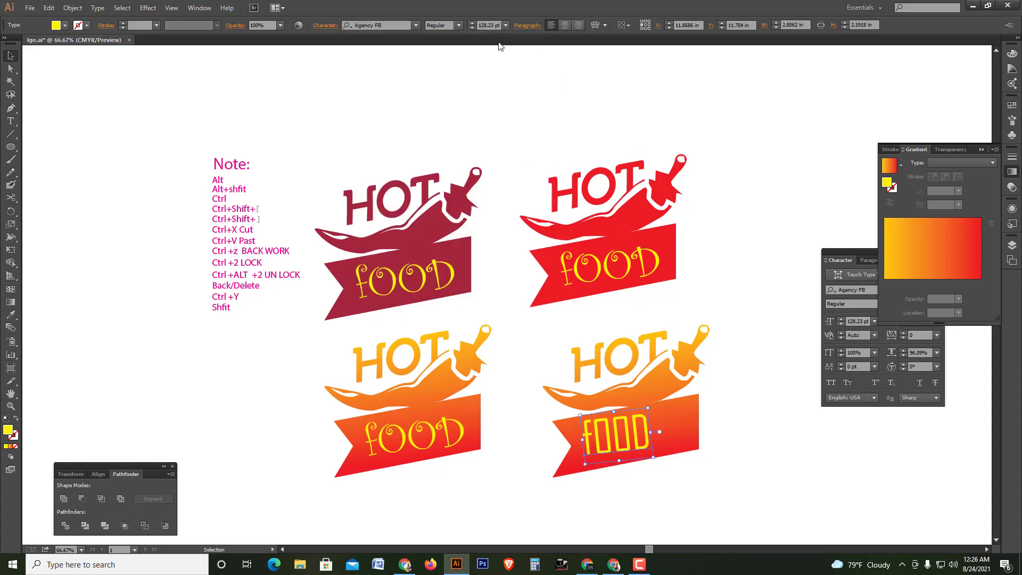
{"action": "left_click", "coordinate": [400, 24]}
{"action": "type", "text": "Algerian"}
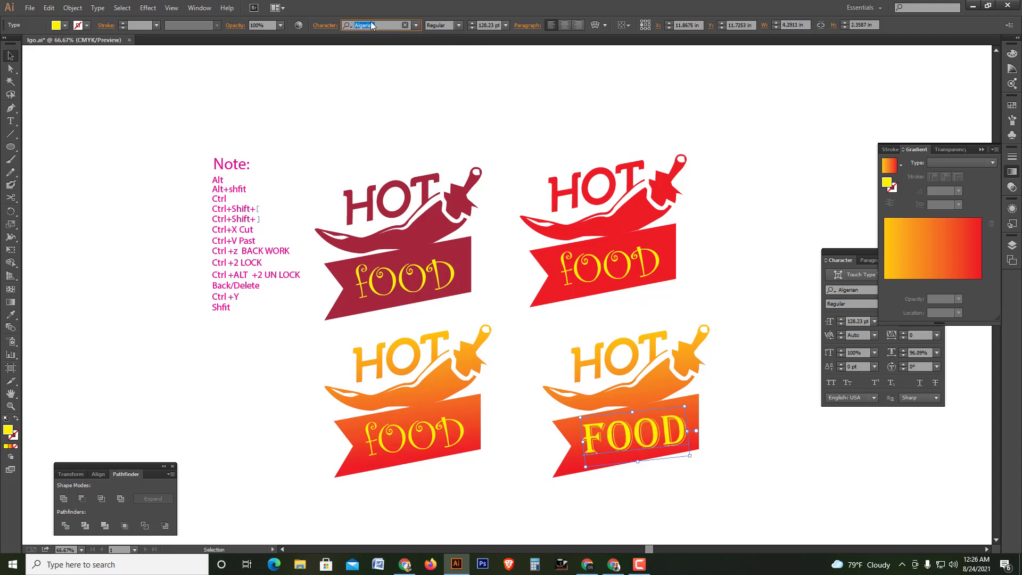
{"action": "type", "text": "Bau"}
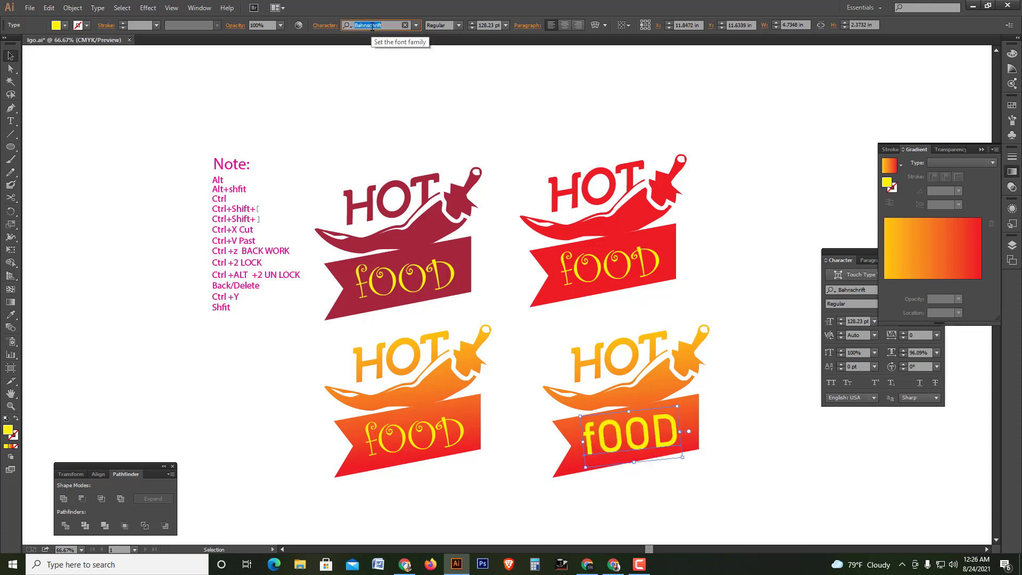
{"action": "type", "text": "Bookm"}
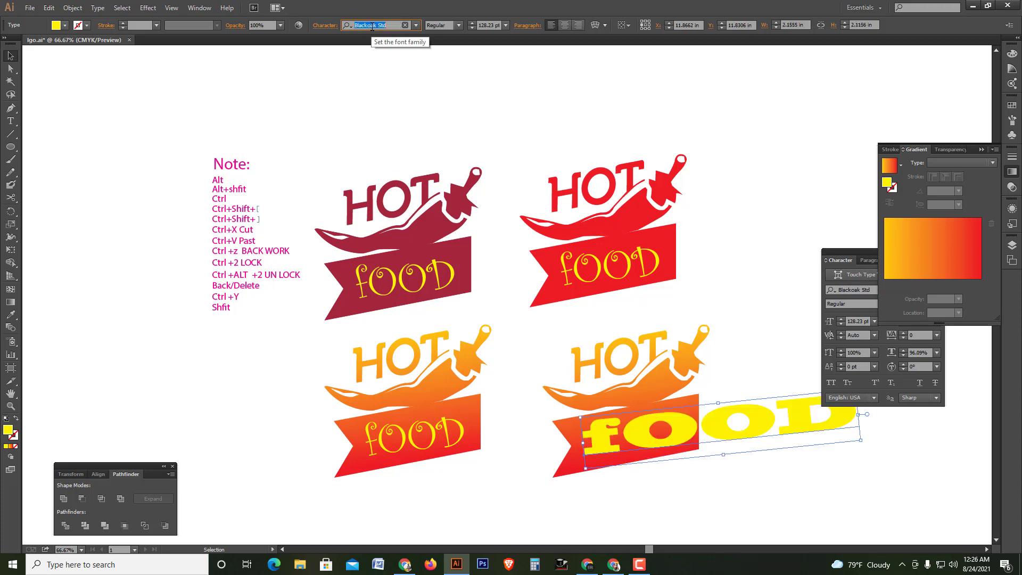
{"action": "type", "text": "Bra"}
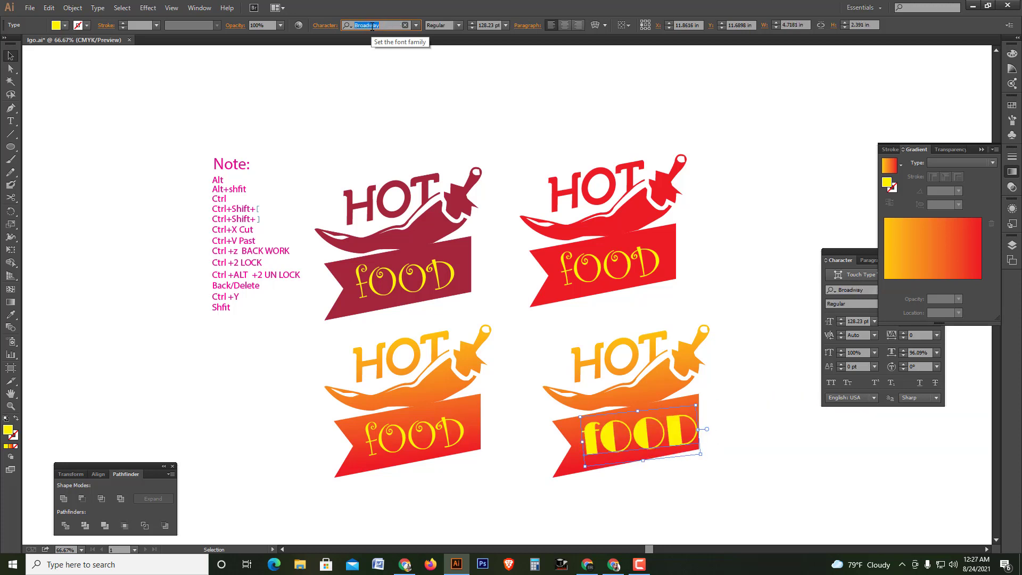
{"action": "type", "text": "hmaputraMJ"}
{"action": "key", "text": "Up"}
{"action": "type", "text": "A"}
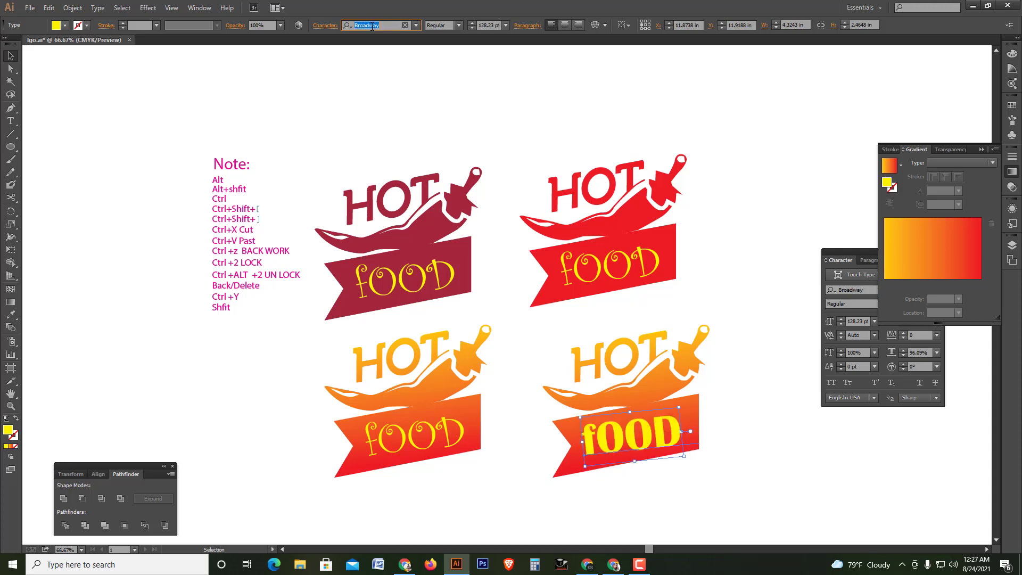
{"action": "type", "text": "dobe CC"}
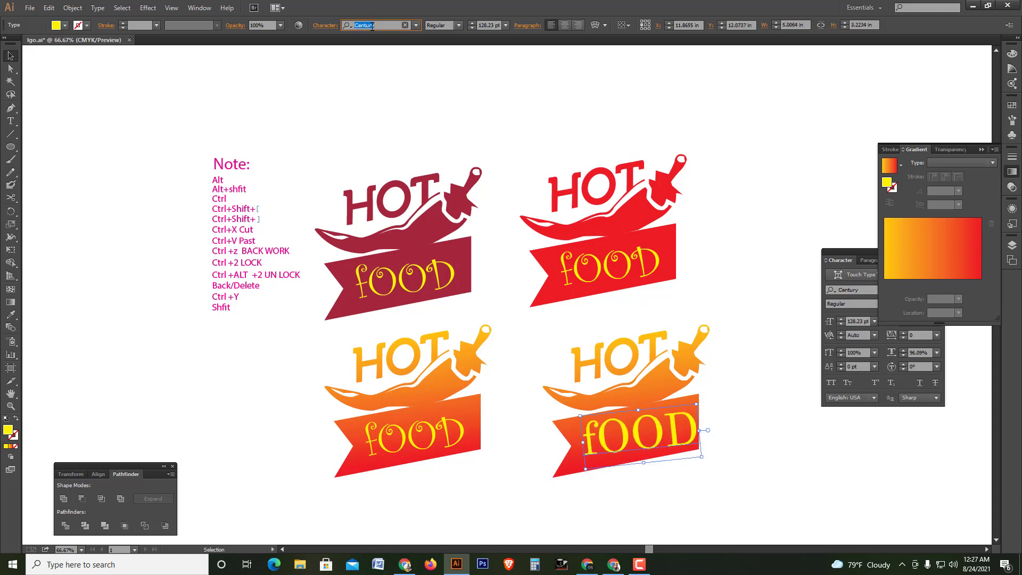
{"action": "type", "text": "op"}
{"action": "key", "text": "BackSpace"}
{"action": "type", "text": "u"}
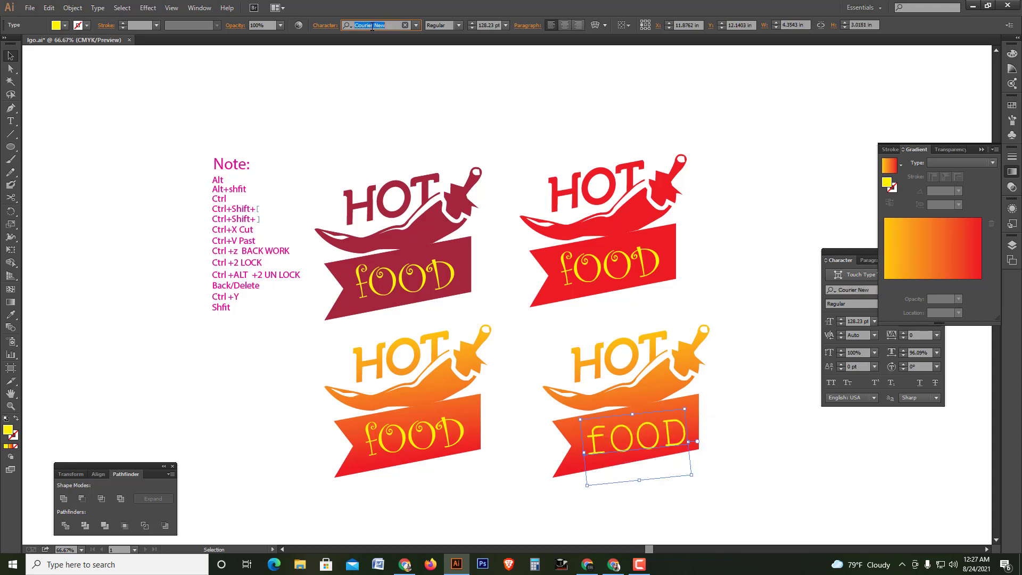
{"action": "type", "text": "Fra"}
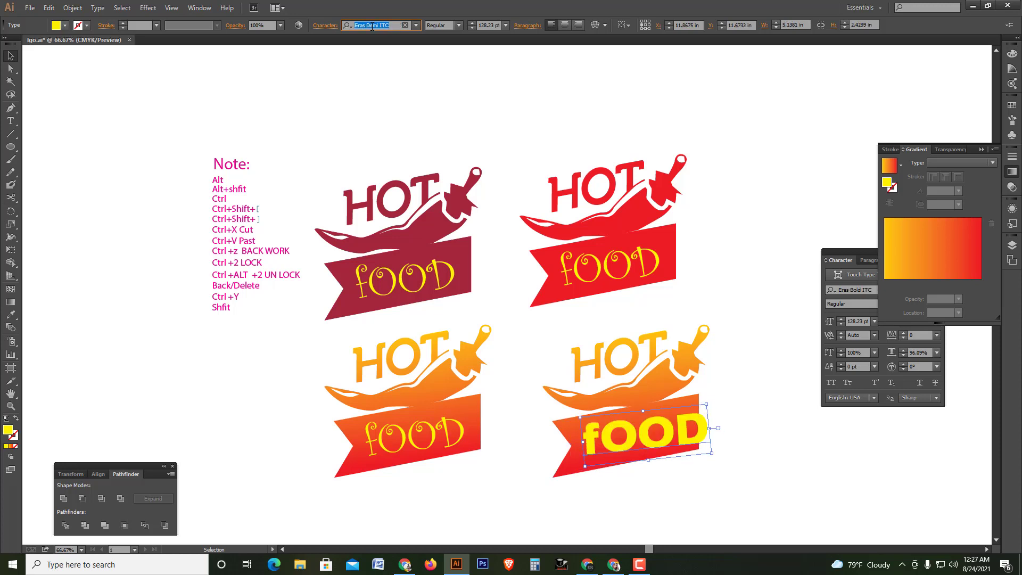
{"action": "type", "text": "Gil"}
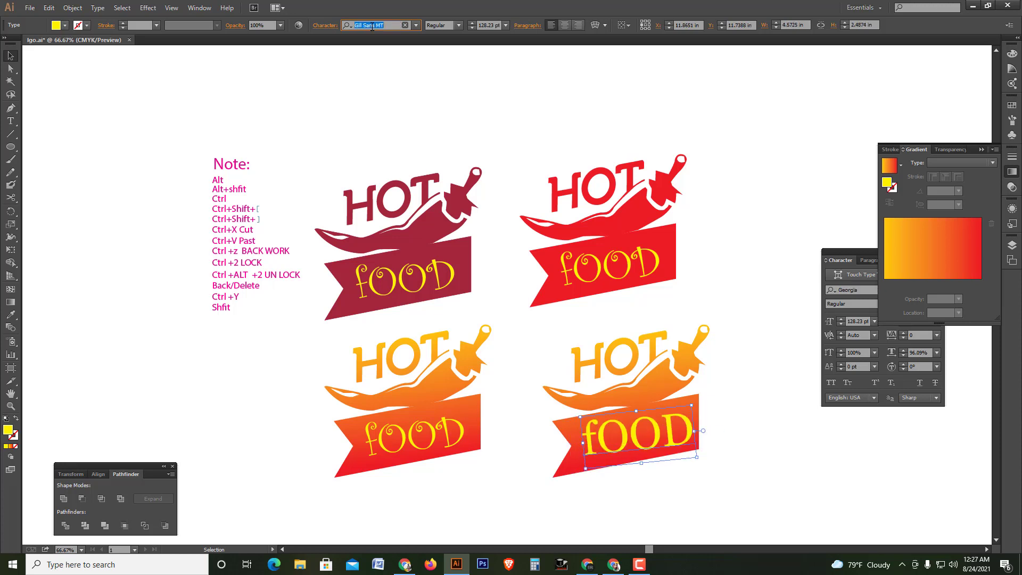
{"action": "type", "text": "l Sans UHob"}
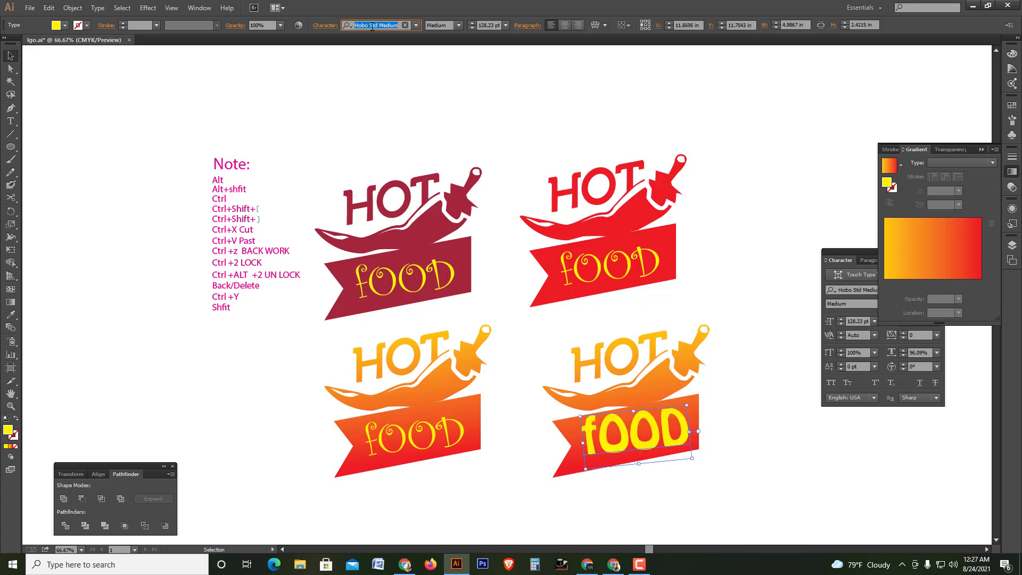
- Apply Gill Sans Ultra Bold to FOOD, briefly try Hobo, then revert to it
{"action": "left_click", "coordinate": [417, 26]}
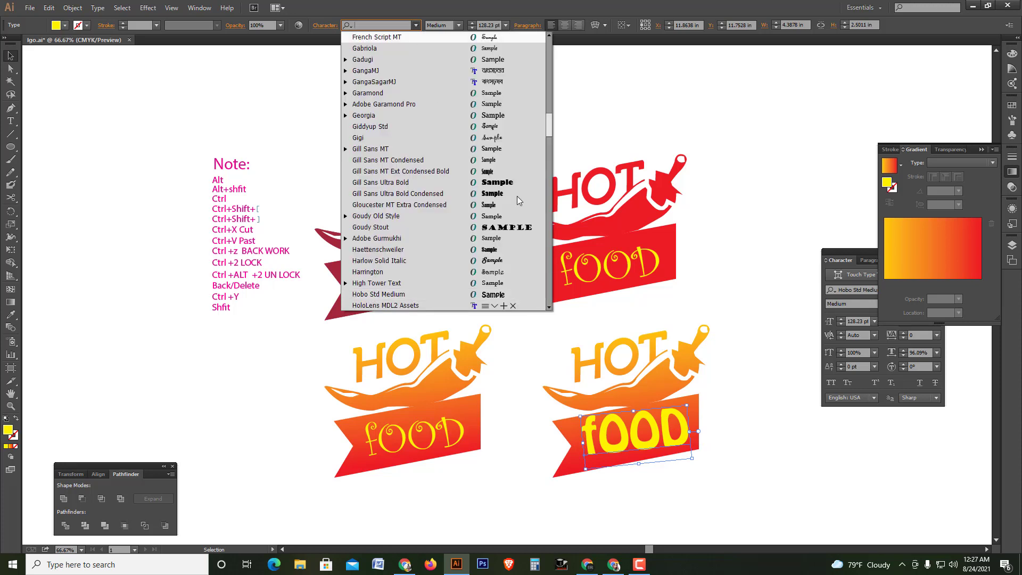
{"action": "left_click", "coordinate": [508, 184]}
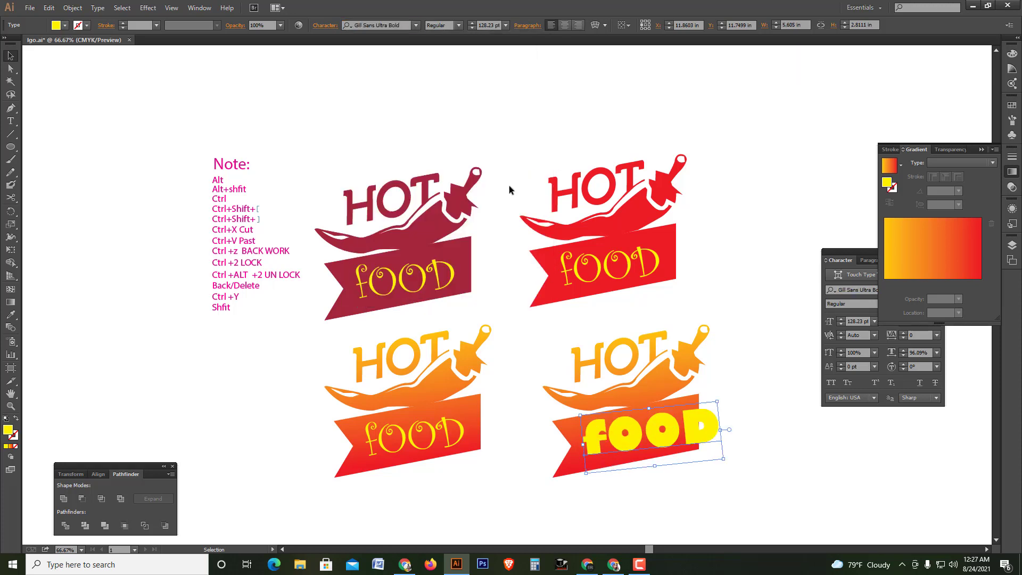
{"action": "left_click", "coordinate": [394, 26]}
{"action": "type", "text": "g"}
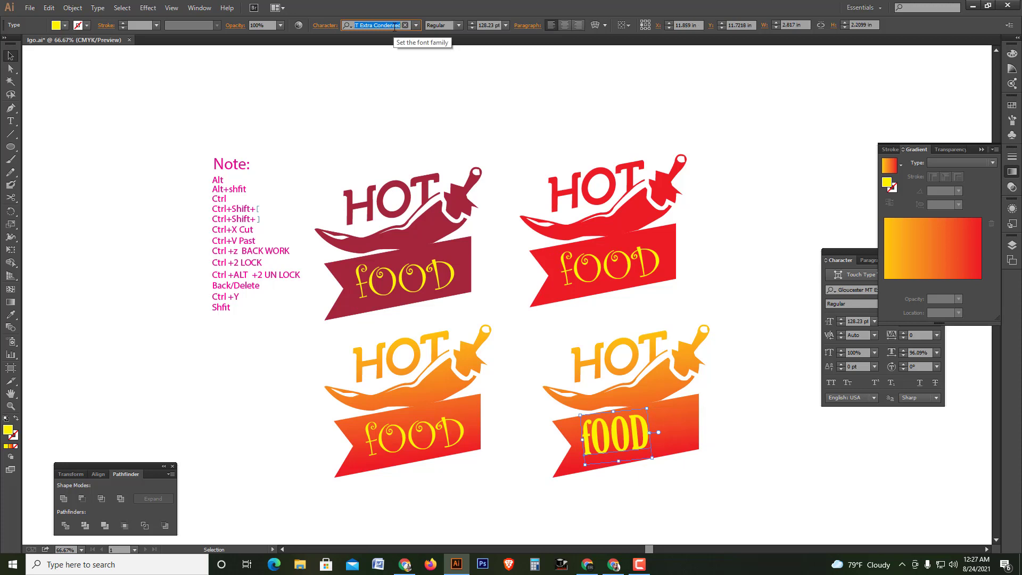
{"action": "type", "text": "uho"}
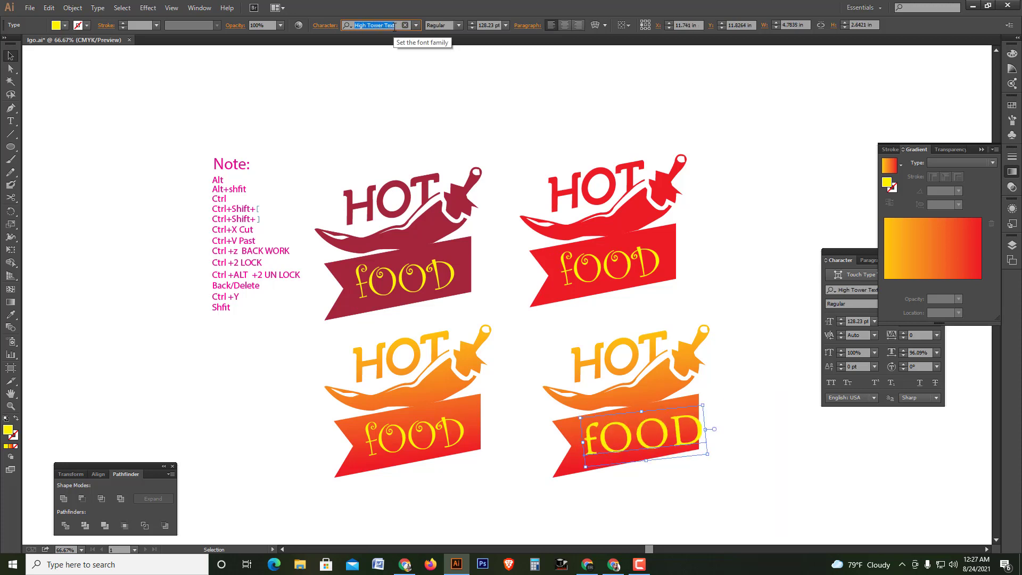
{"action": "type", "text": "bo Std Medium"}
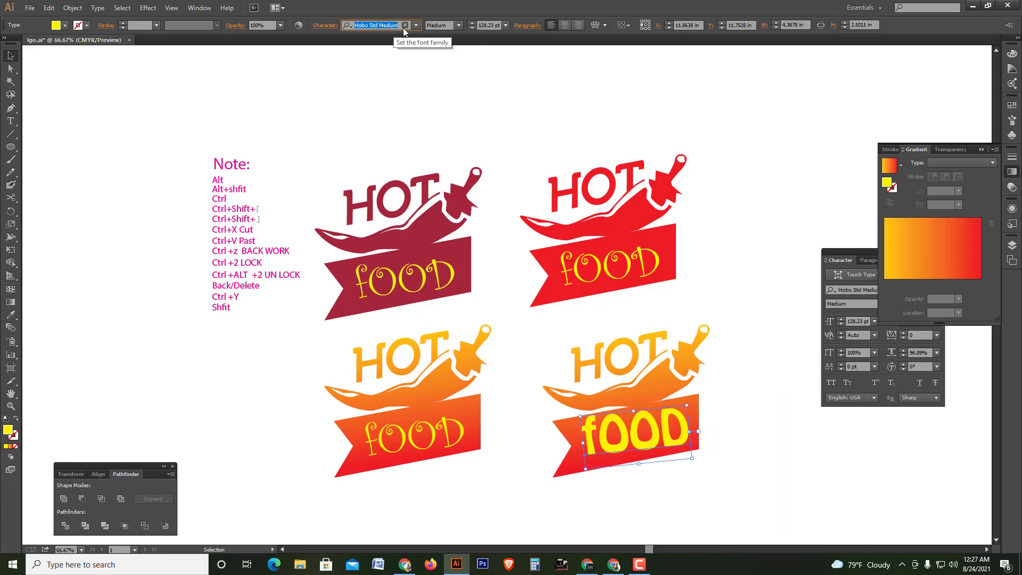
{"action": "left_click", "coordinate": [416, 25]}
{"action": "left_click", "coordinate": [426, 183]}
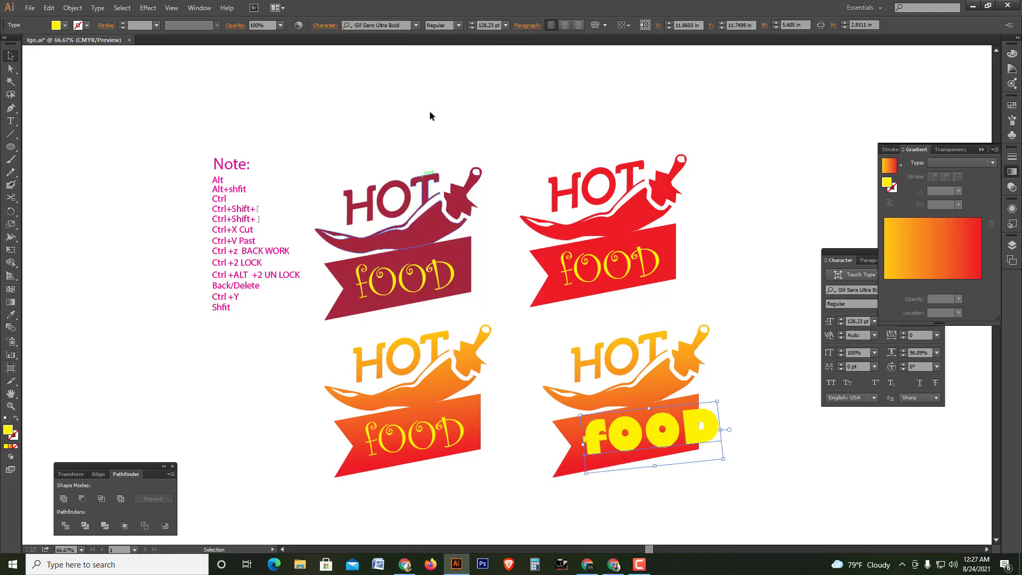
- Try Harlow Solid Italic and Hobo Std Medium on FOOD, then apply High Tower Text
{"action": "left_click", "coordinate": [392, 25]}
{"action": "key", "text": "Down"}
{"action": "key", "text": "Down"}
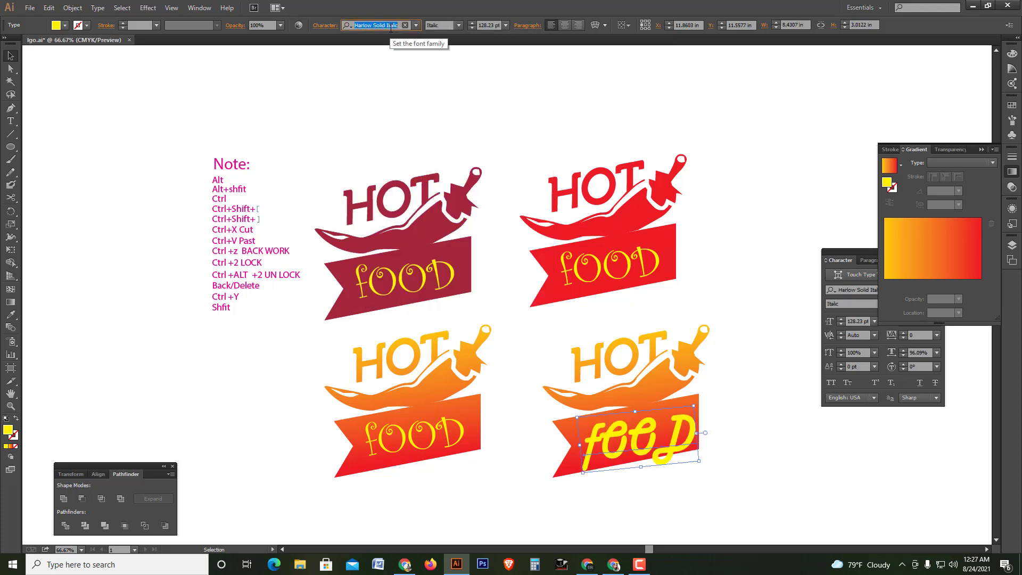
{"action": "key", "text": "Down"}
{"action": "key", "text": "Down"}
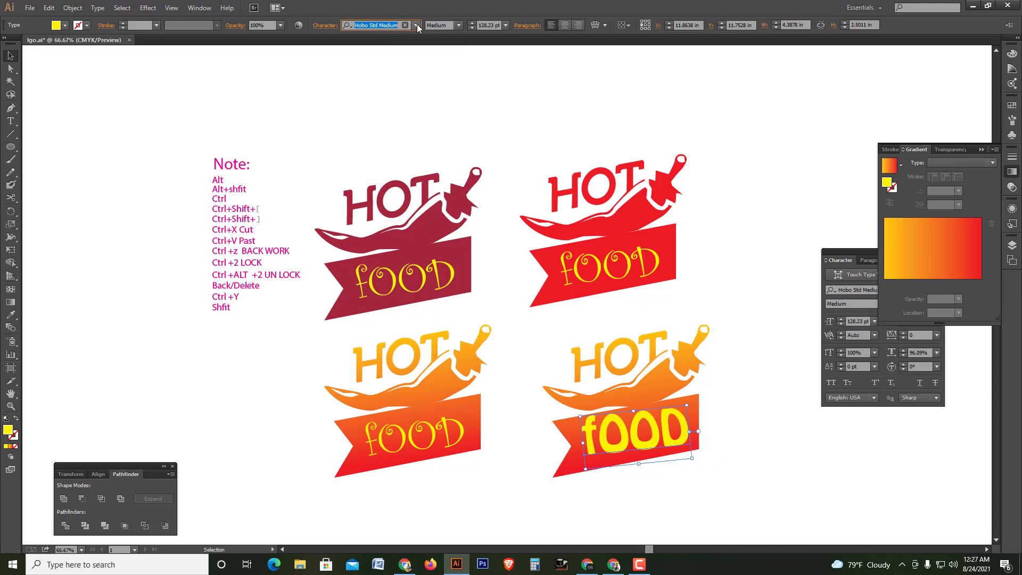
{"action": "left_click", "coordinate": [415, 25]}
{"action": "left_click", "coordinate": [508, 286]}
- Move FOOD from Kunstler Script on to Lucida Calligraphy Italic and narrow it onto the ribbon
{"action": "left_click", "coordinate": [412, 27]}
{"action": "scroll", "coordinate": [509, 271], "scroll_direction": "down", "scroll_amount": 2}
{"action": "scroll", "coordinate": [508, 272], "scroll_direction": "down", "scroll_amount": 3}
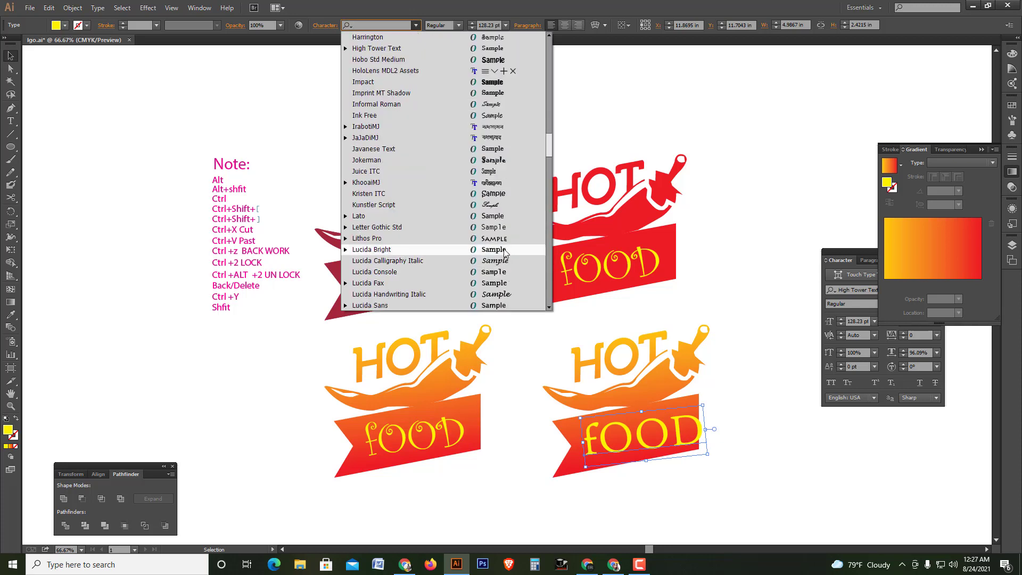
{"action": "left_click", "coordinate": [503, 205]}
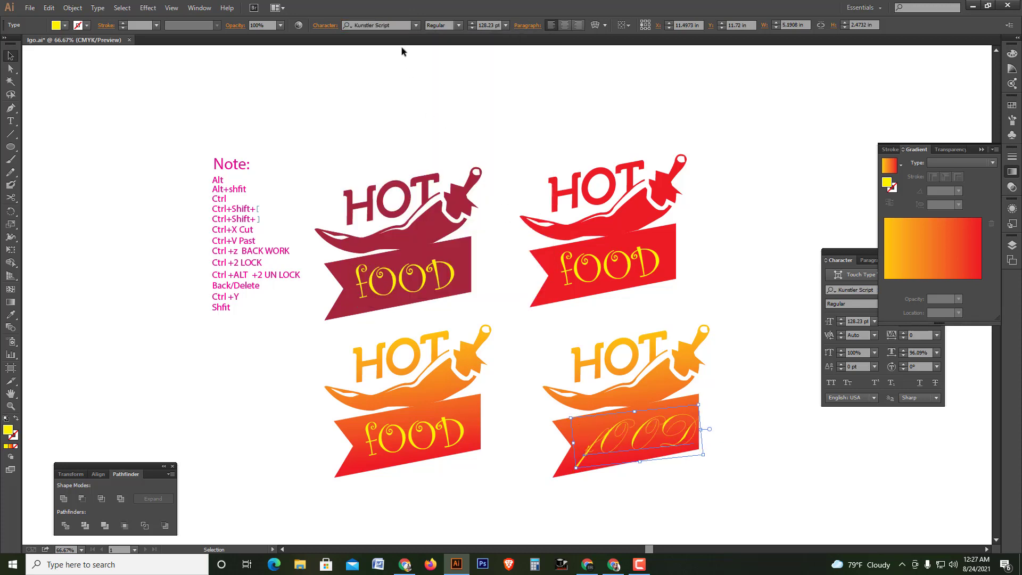
{"action": "key", "text": "Down"}
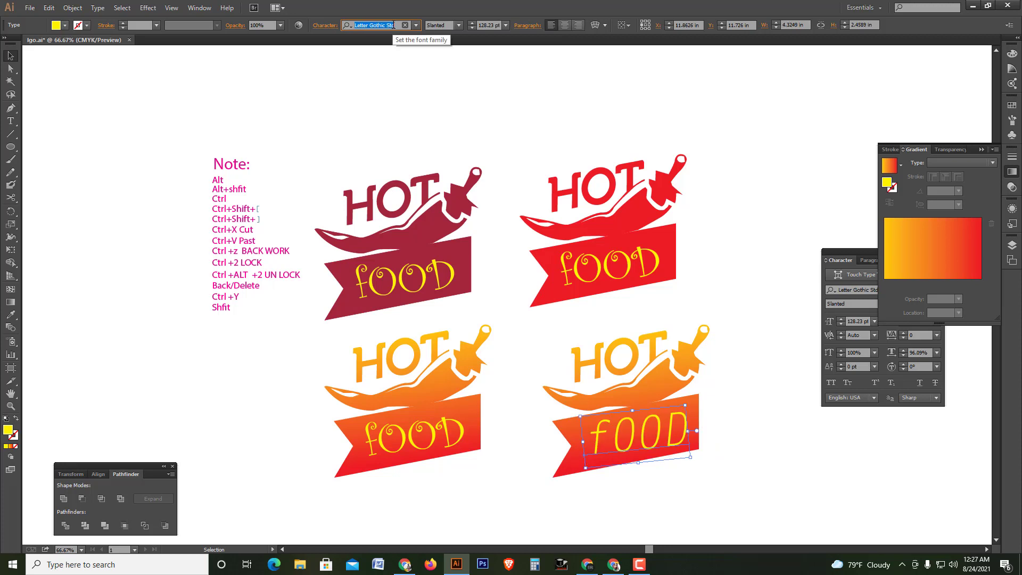
{"action": "key", "text": "Down"}
{"action": "key", "text": "Down"}
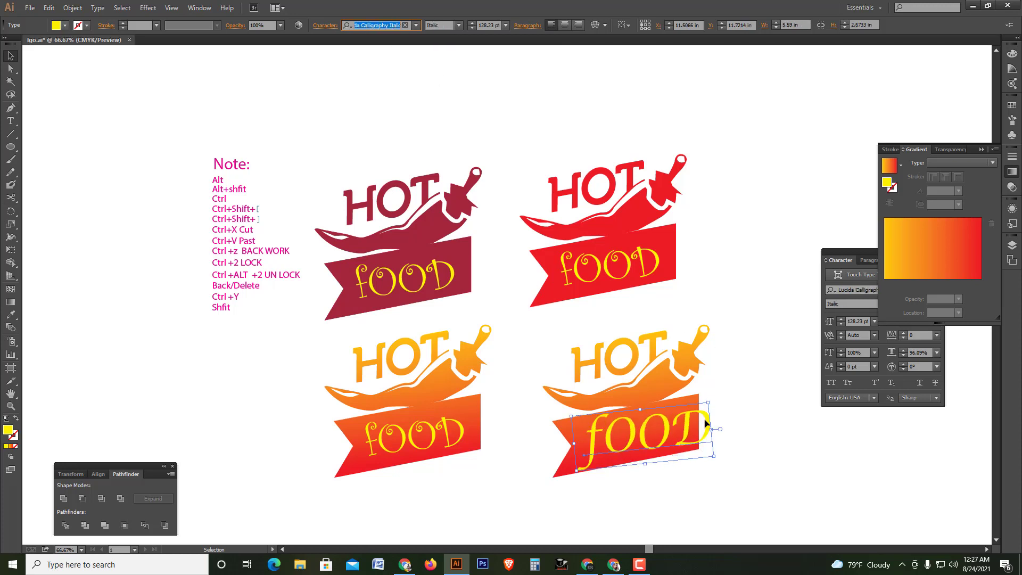
{"action": "left_click_drag", "start_coordinate": [712, 429], "coordinate": [697, 429]}
{"action": "left_click", "coordinate": [737, 443]}
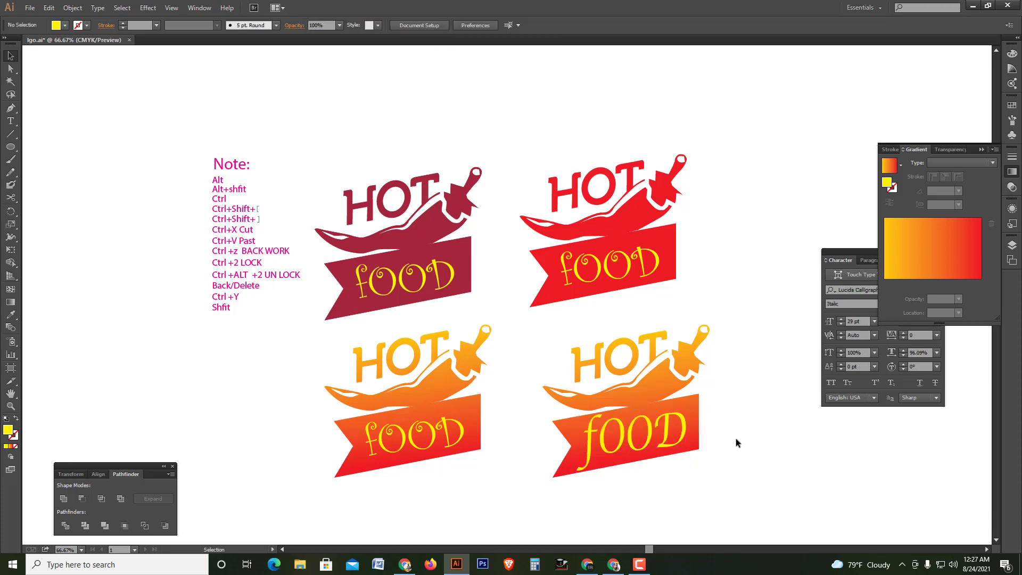